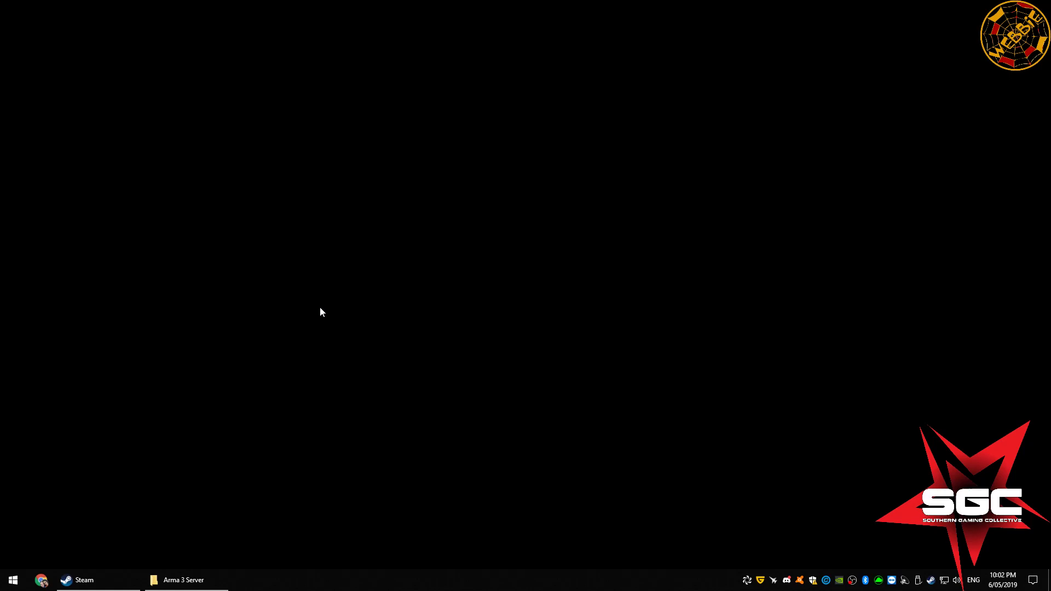
- Open Steam and show the Tools section of the library
click(931, 579)
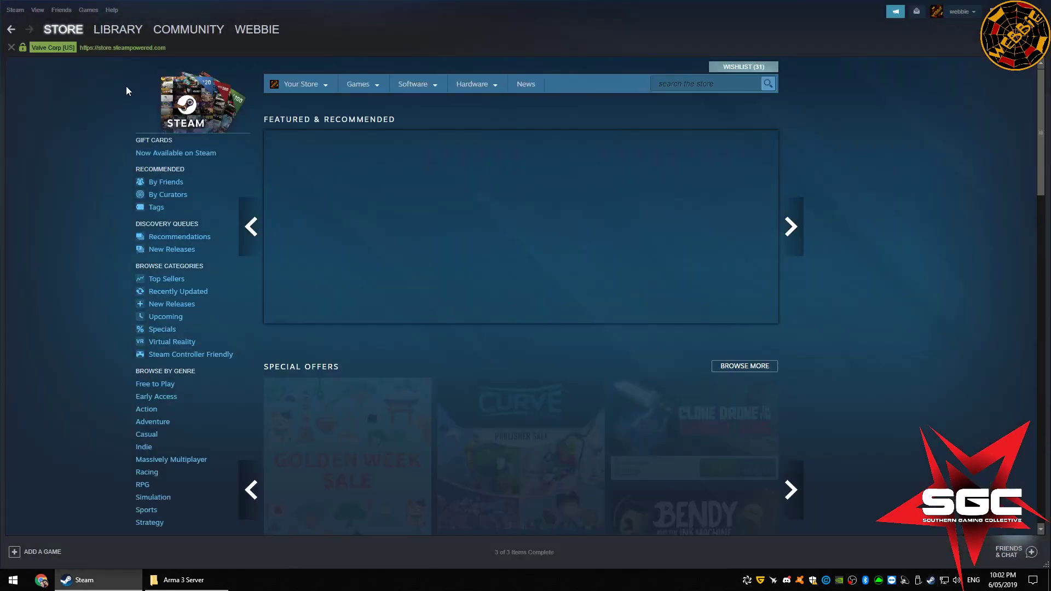
mouse_move(125, 31)
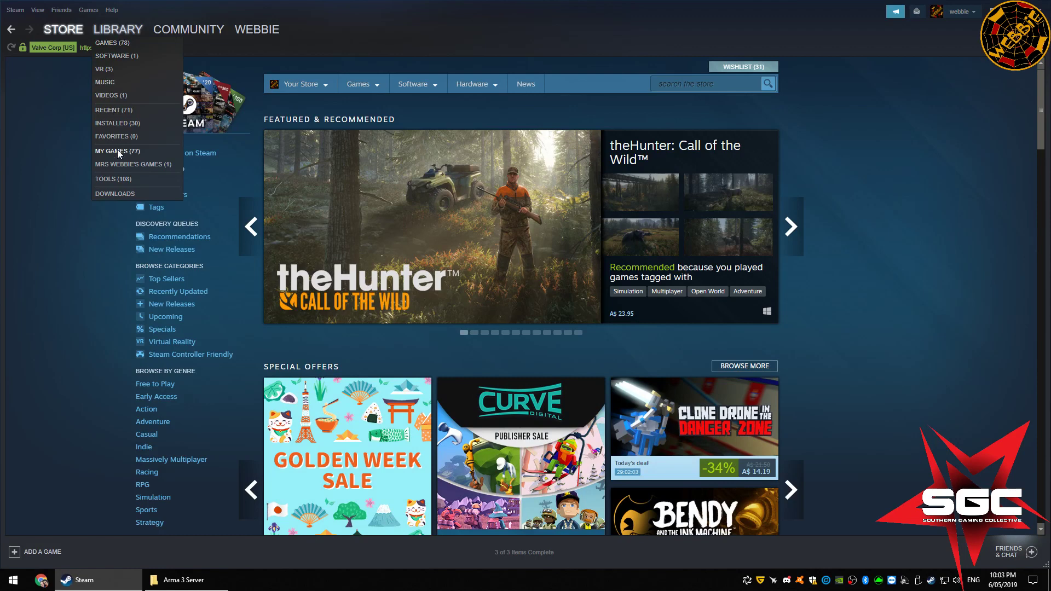
click(124, 179)
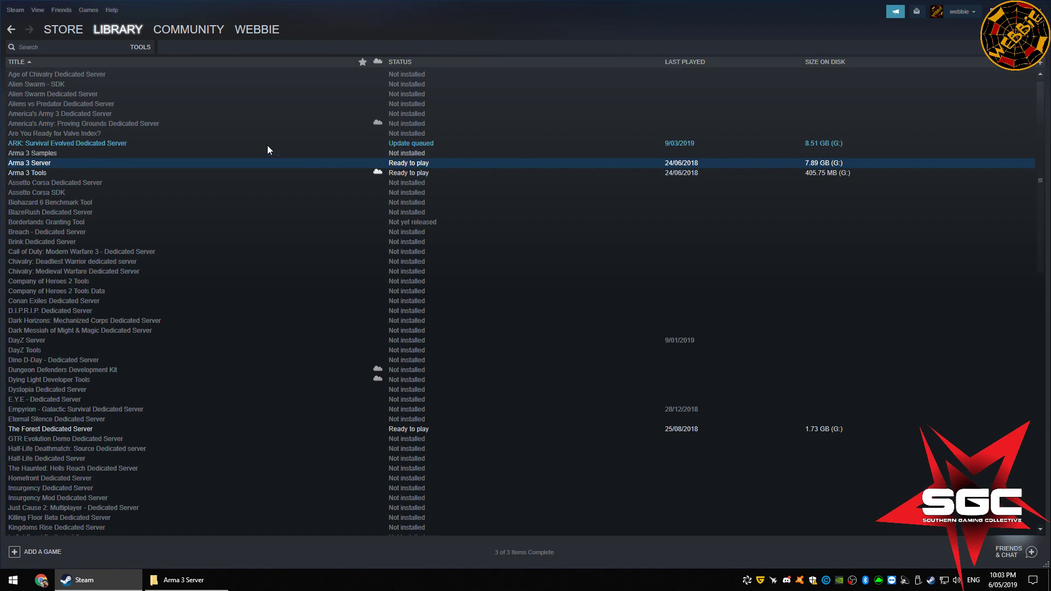
- Open the local installation folder of Arma 3 Server from its properties
right_click(56, 163)
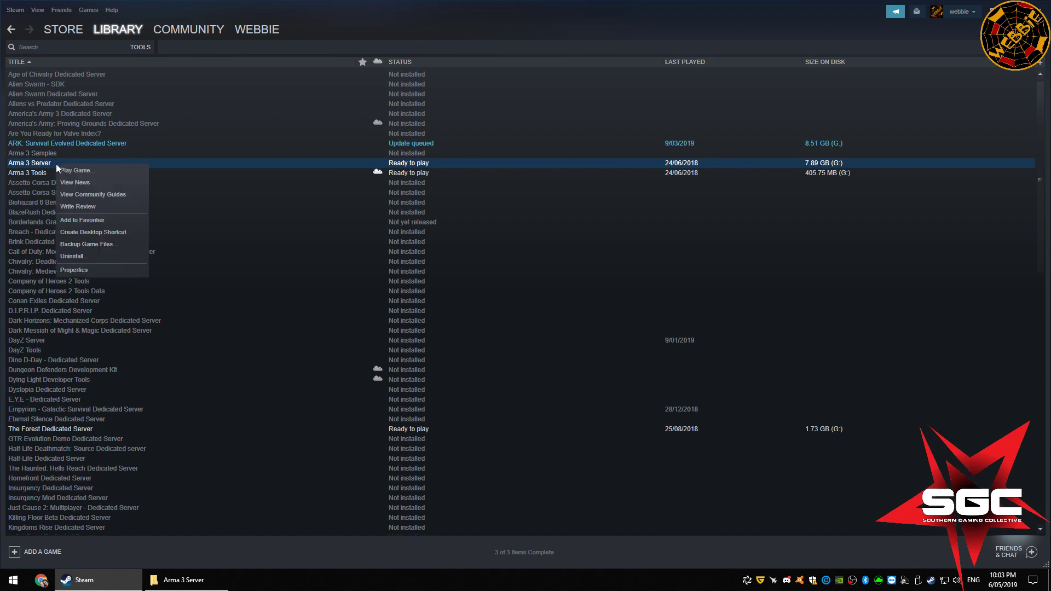
click(93, 271)
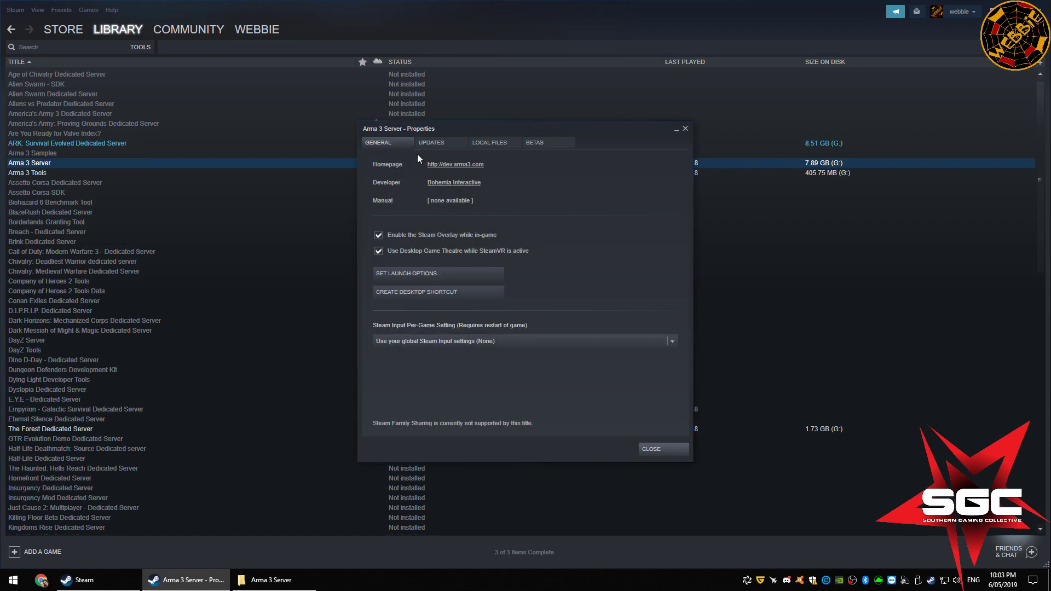
click(500, 141)
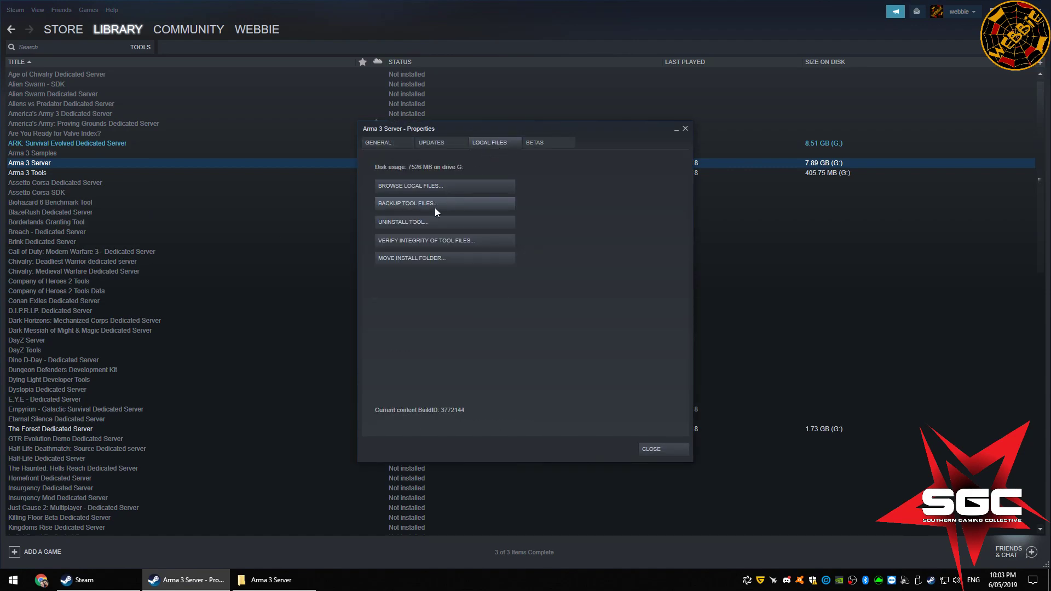
click(438, 191)
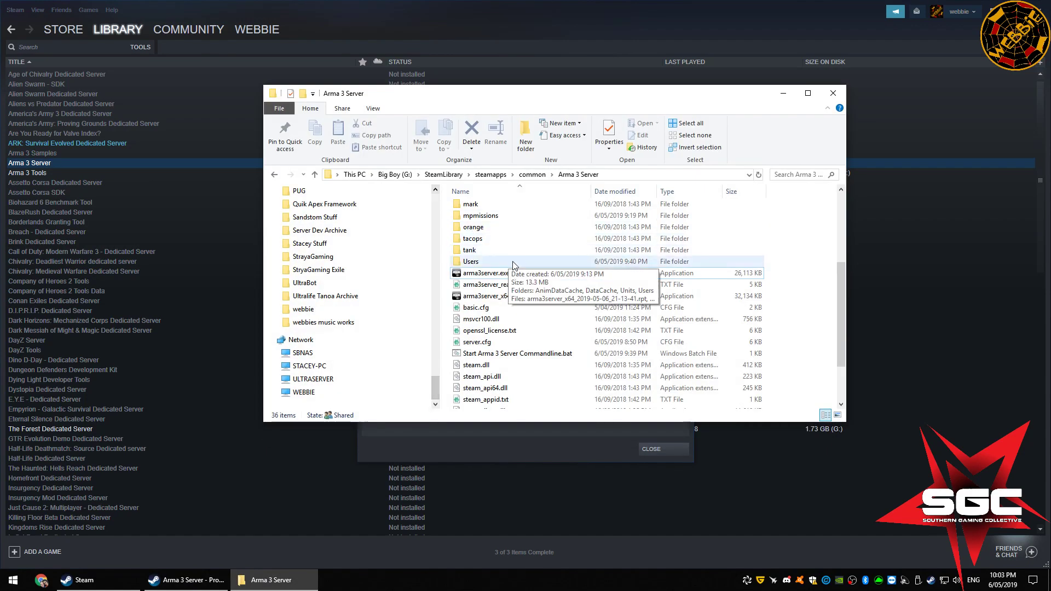
- Look through the Arma 3 Server folder for basic.cfg, server.cfg and the Start Arma 3 Server Commandline.bat file
scroll(536, 328, up, 4)
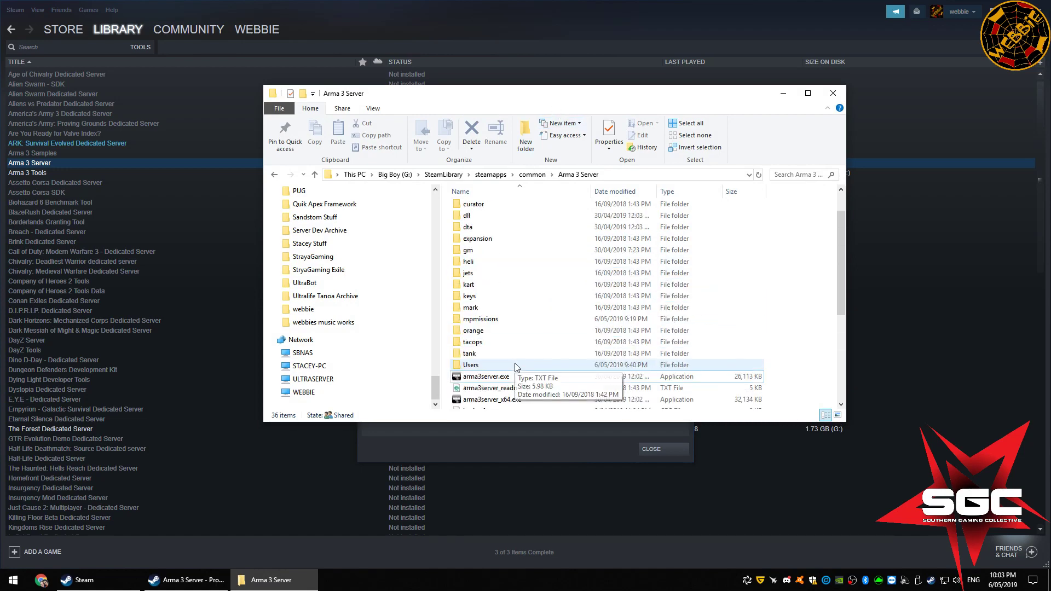
scroll(535, 308, down, 5)
scroll(534, 309, up, 5)
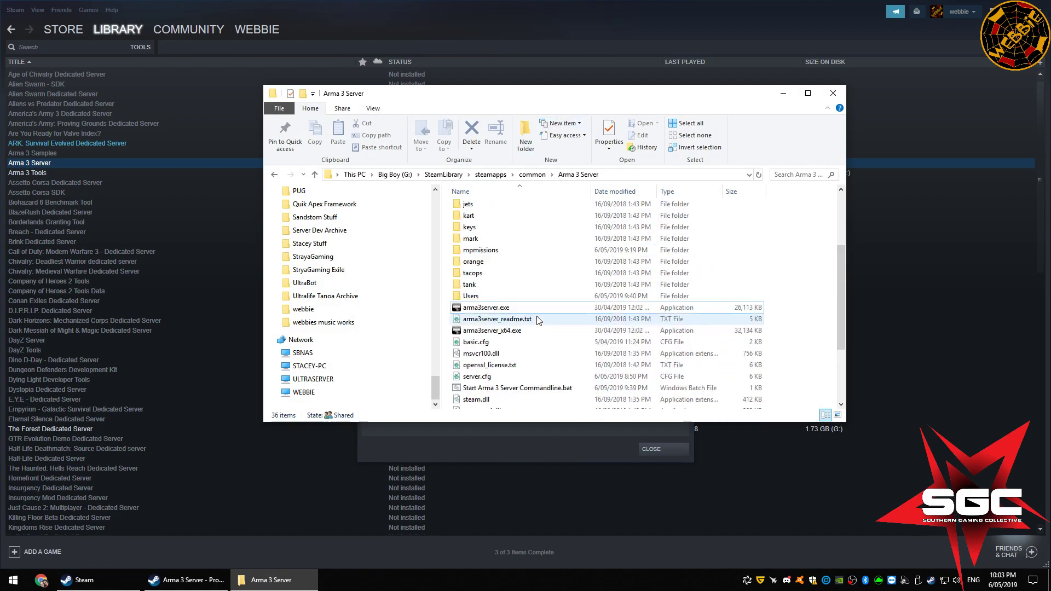
scroll(532, 315, down, 4)
scroll(531, 315, down, 2)
scroll(529, 315, up, 1)
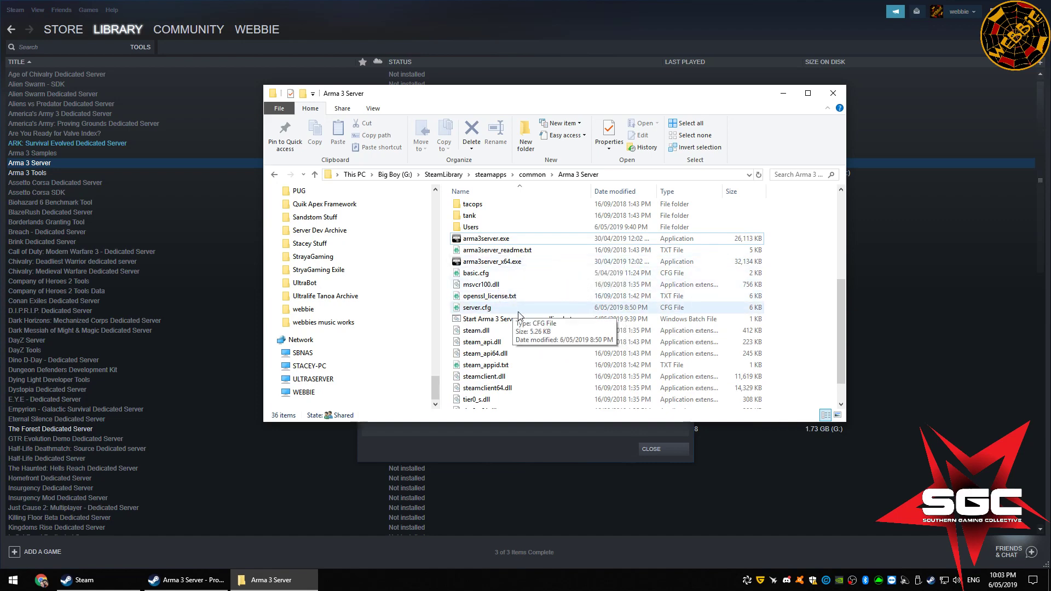
click(491, 274)
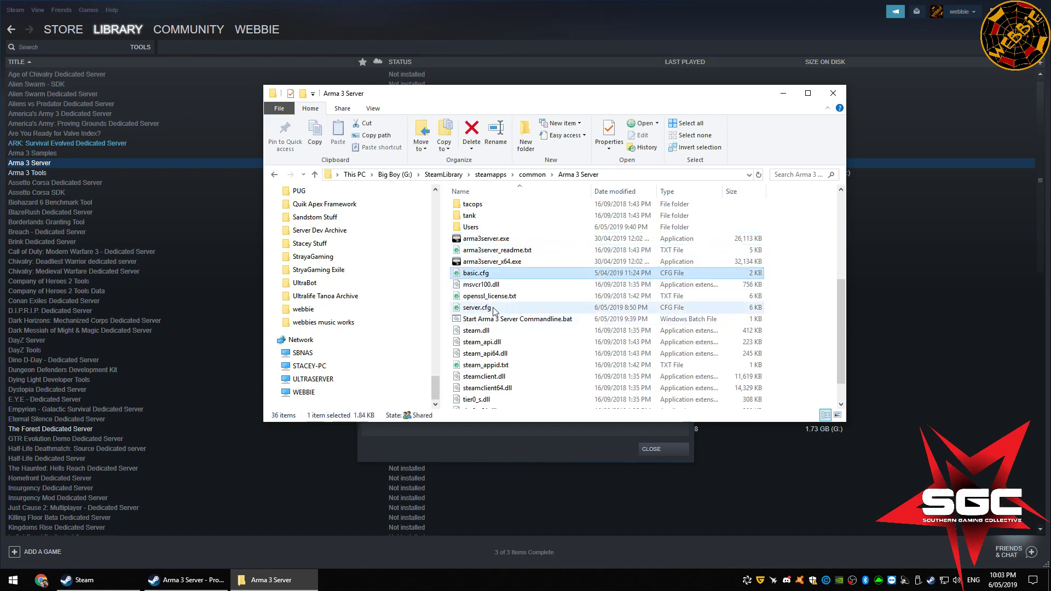
ctrl+click(509, 319)
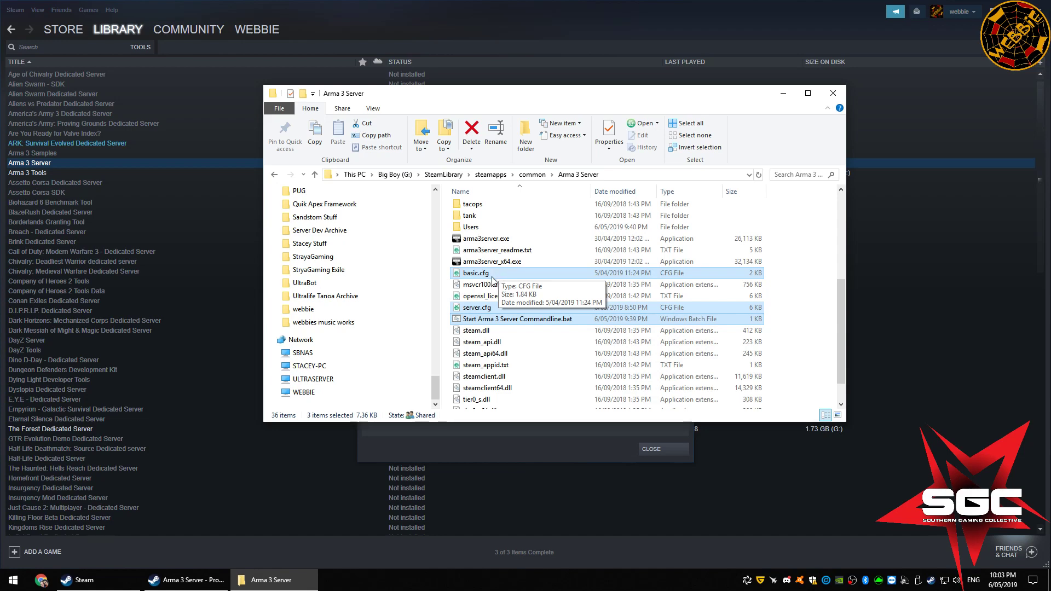
click(508, 308)
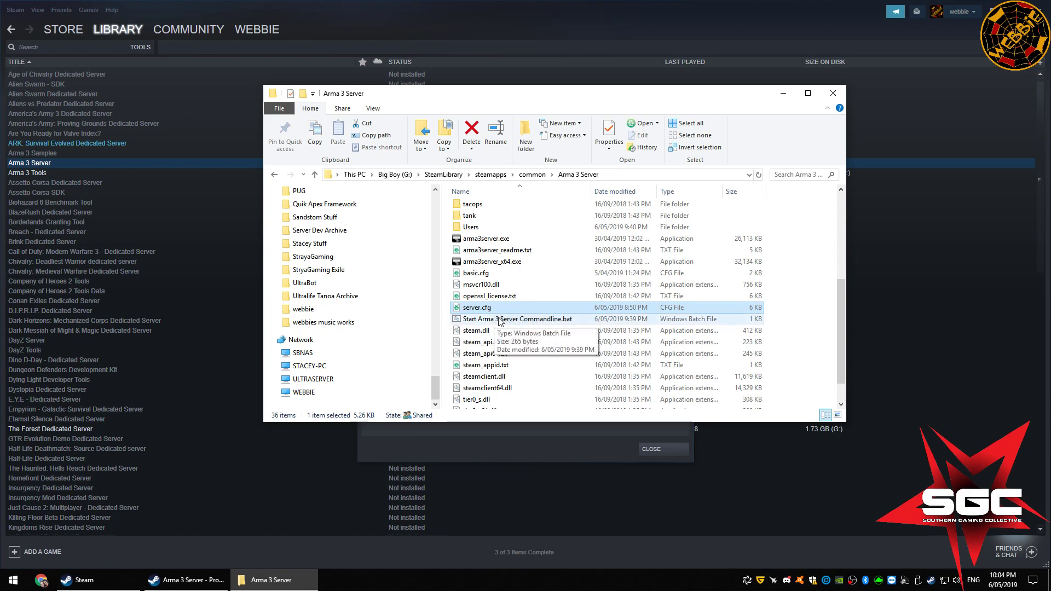
click(499, 320)
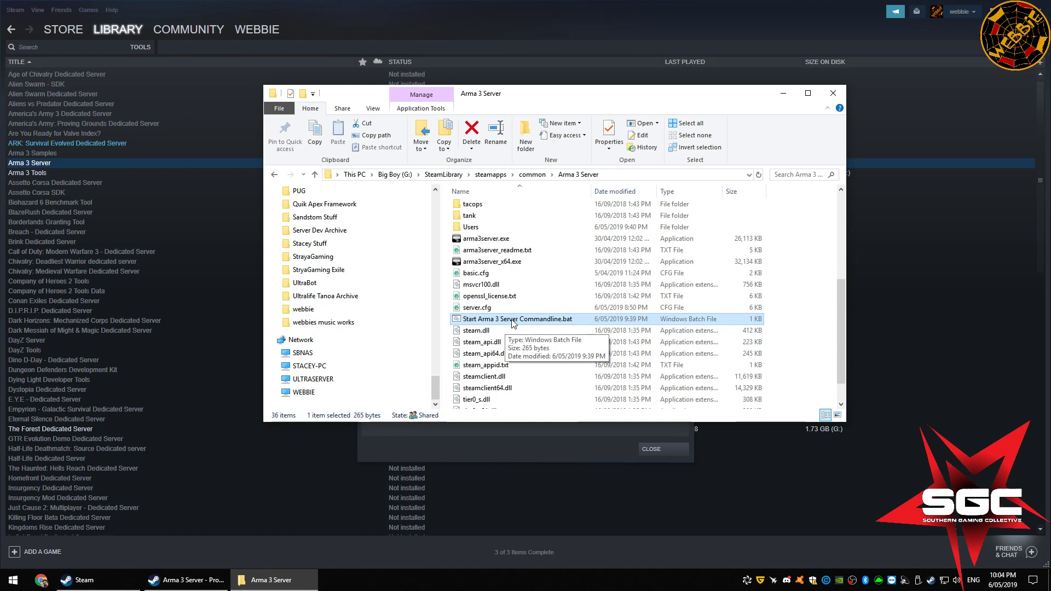
- Close the Arma 3 Server properties and the Steam window, keeping the server folder open on the desktop
drag(540, 96, 458, 224)
click(513, 204)
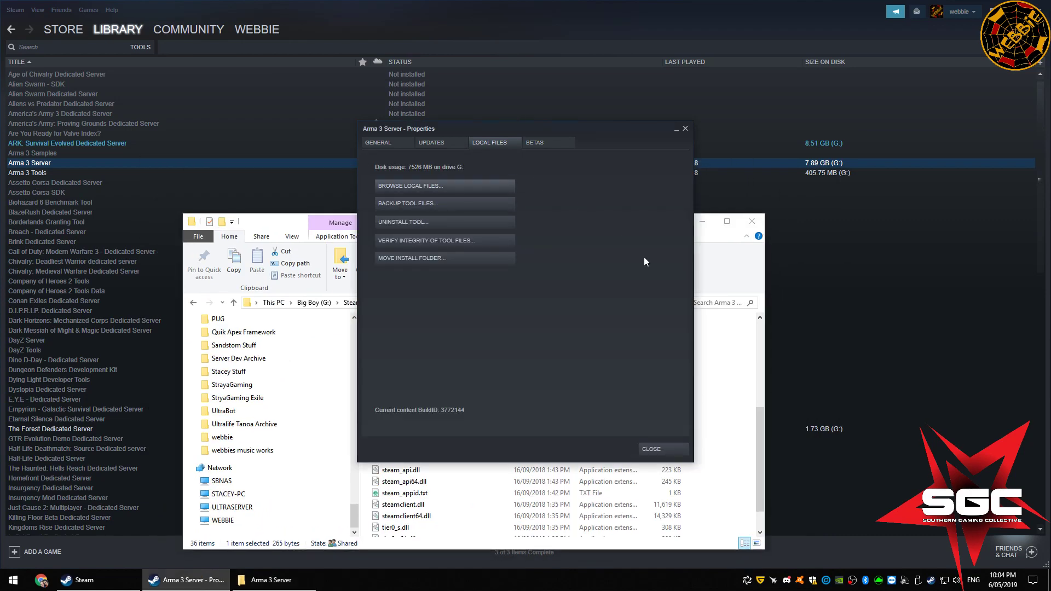
click(684, 446)
click(1033, 7)
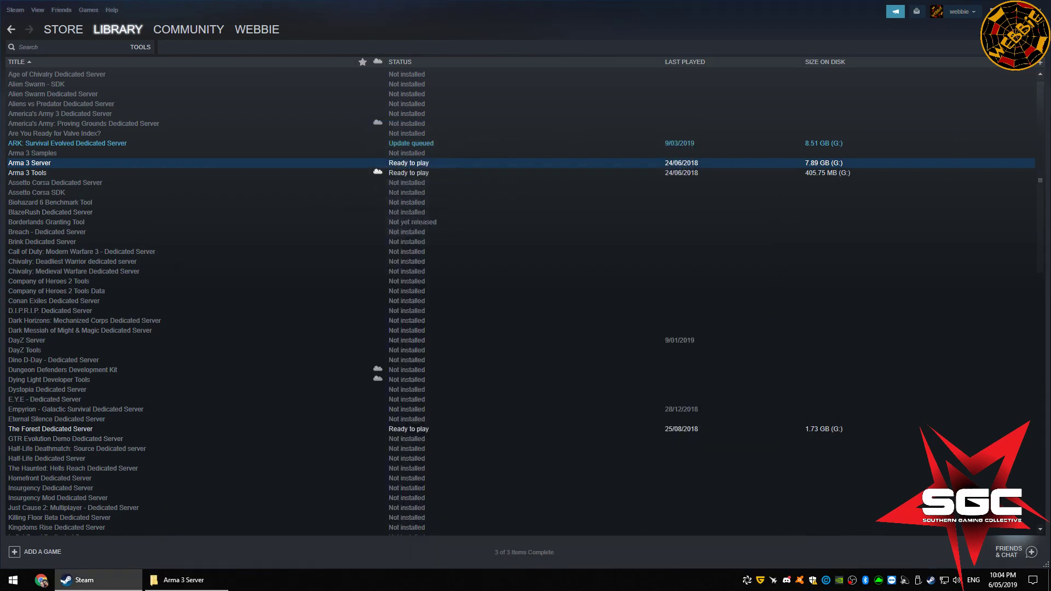
click(1038, 8)
drag(475, 224, 458, 81)
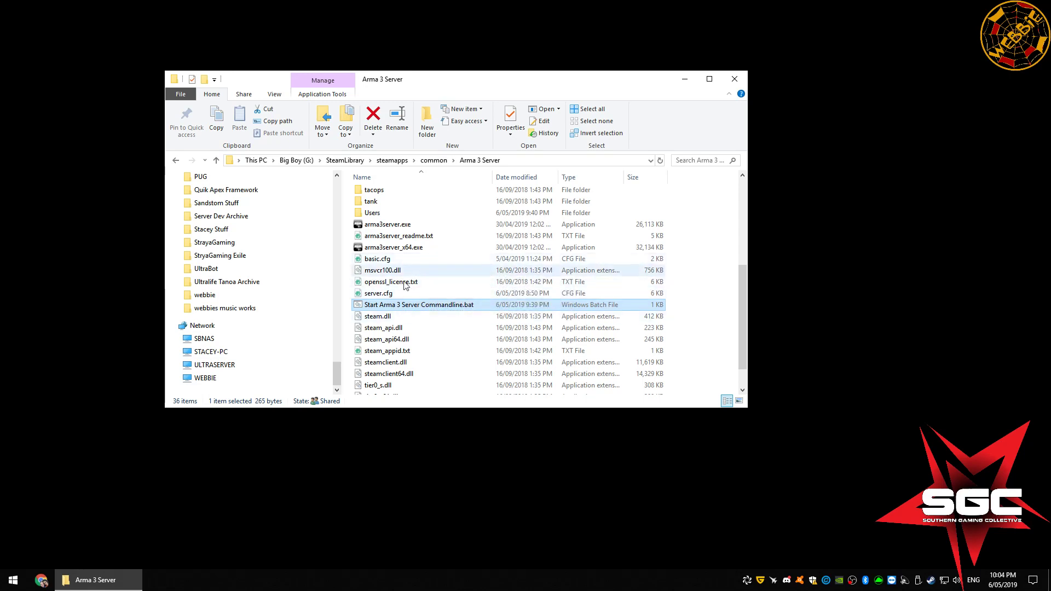
- Open Start Arma 3 Server Commandline.bat in Atom and place the editor window below the server folder's first files
scroll(422, 307, down, 1)
scroll(424, 323, up, 1)
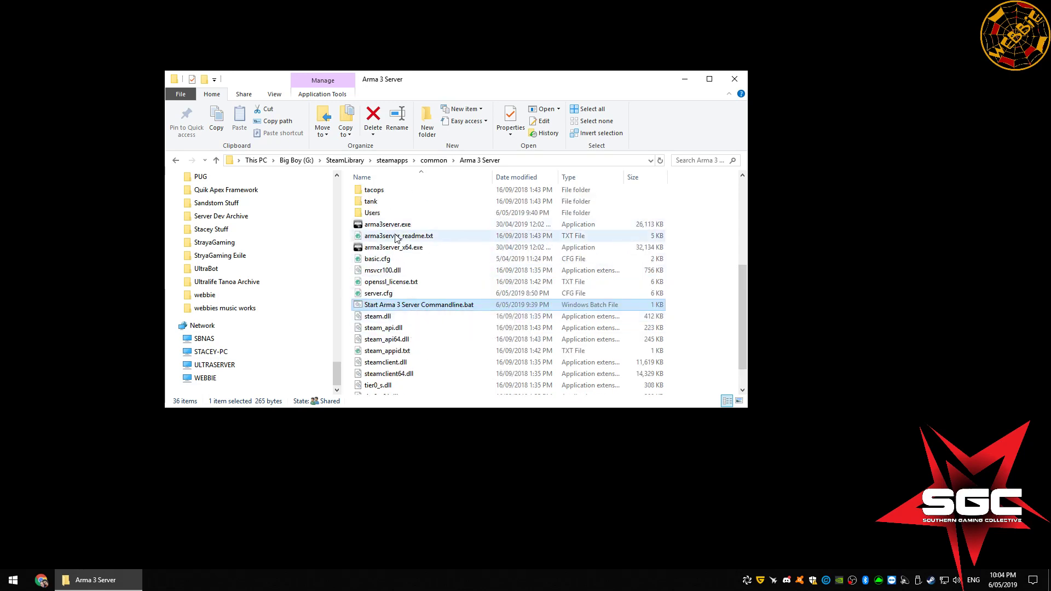
click(402, 259)
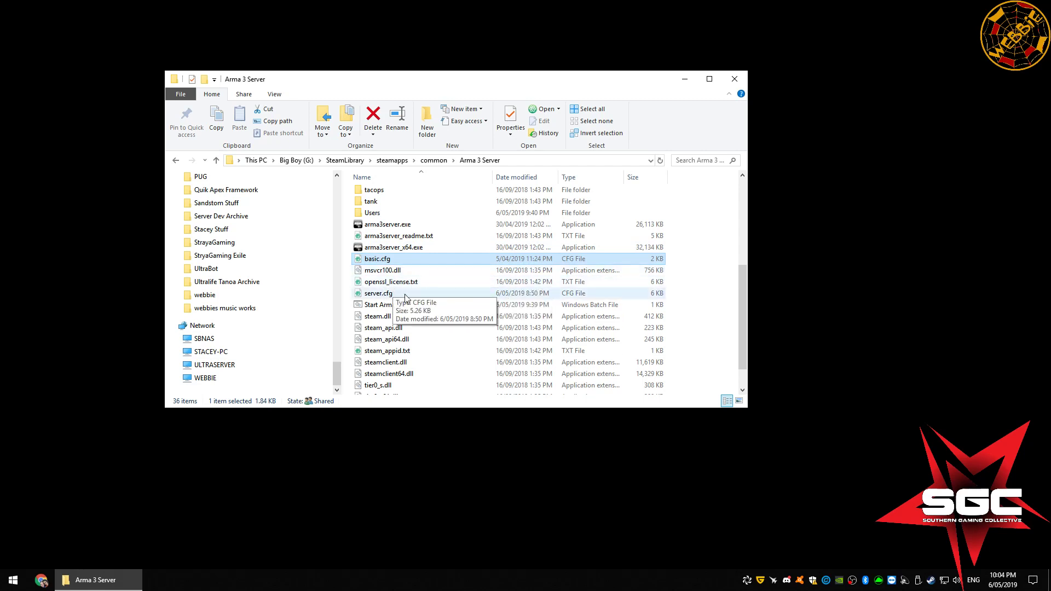
click(397, 309)
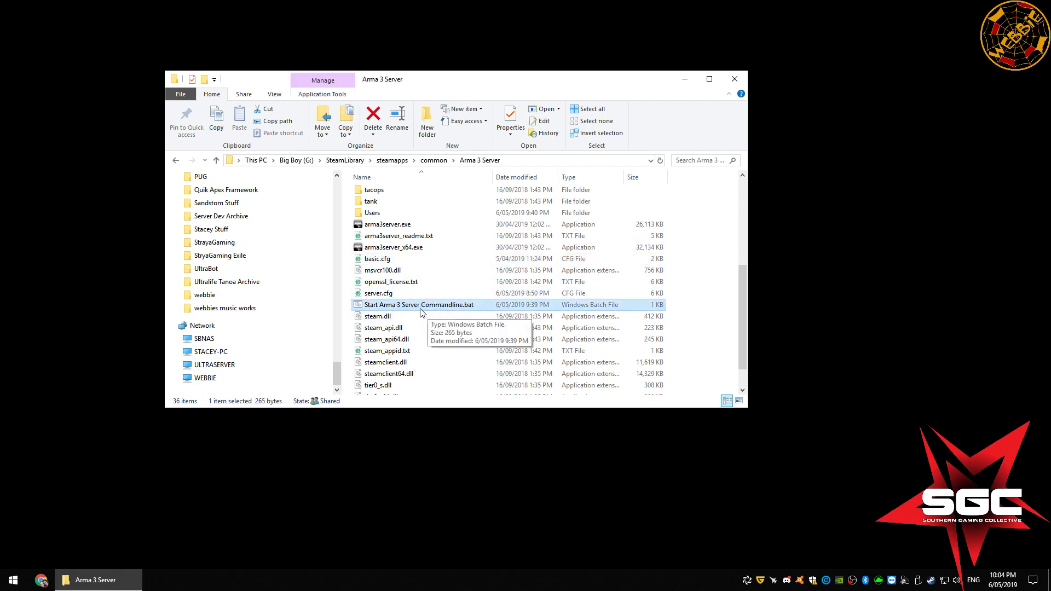
right_click(404, 310)
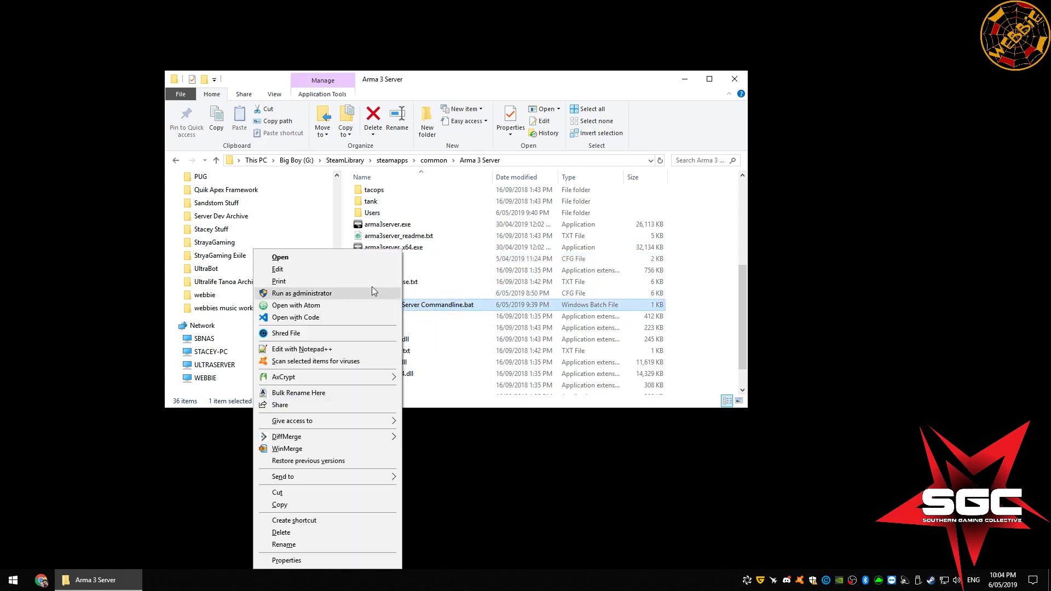
click(339, 305)
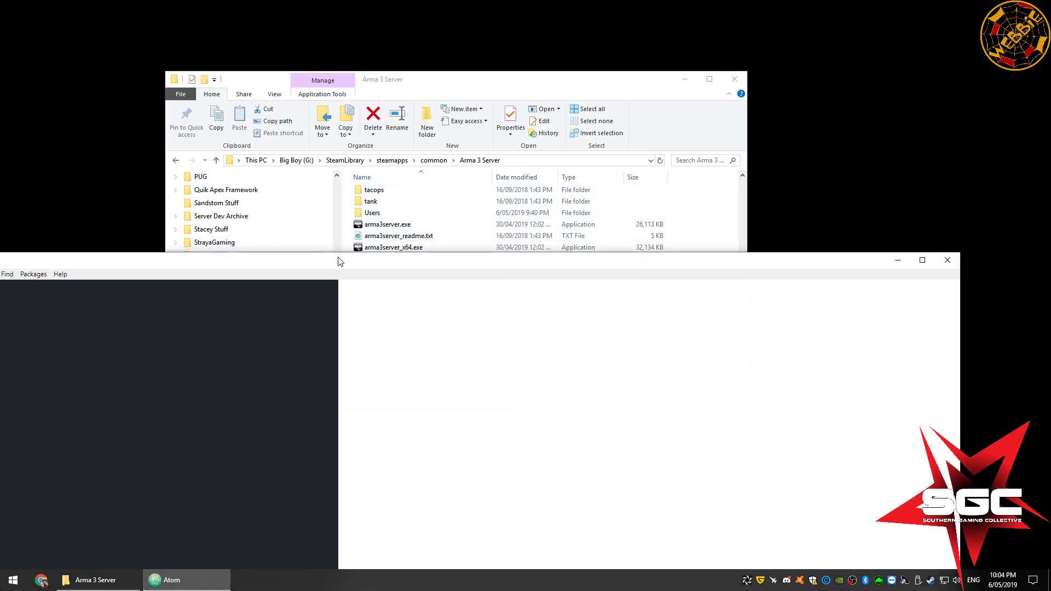
drag(340, 262, 459, 4)
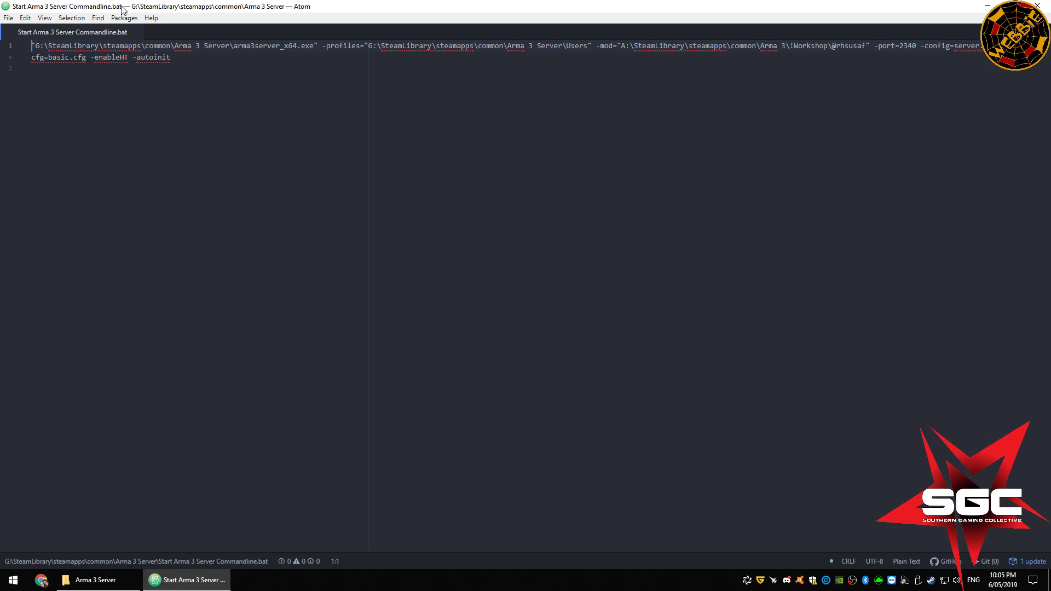
drag(119, 6, 149, 299)
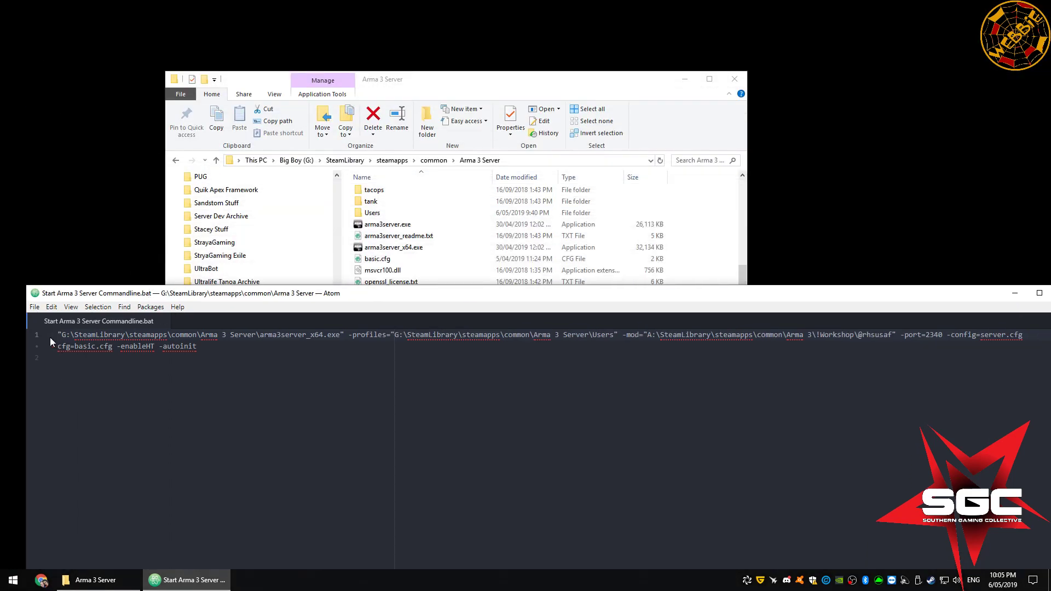
- Compare the executable path in the batch file's launch line with arma3server_x64.exe in the server folder
drag(58, 335, 344, 335)
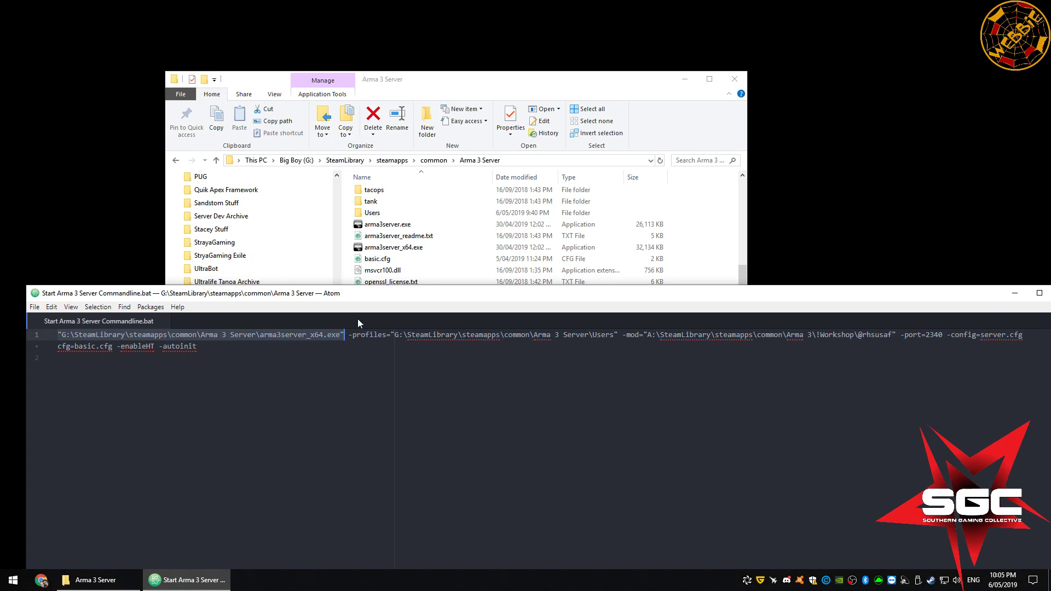
drag(354, 293, 350, 350)
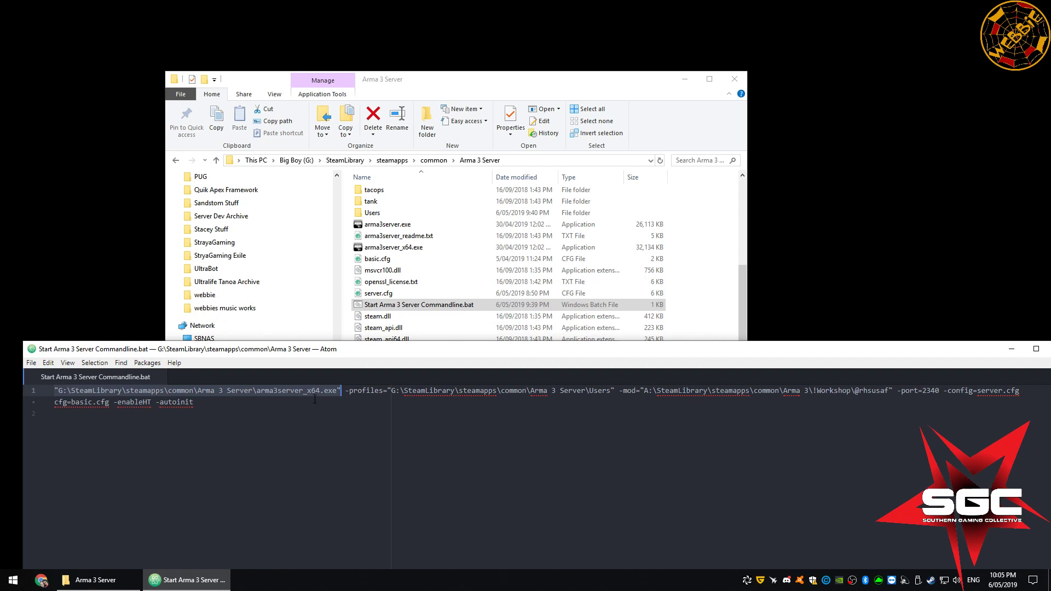
drag(381, 350, 382, 368)
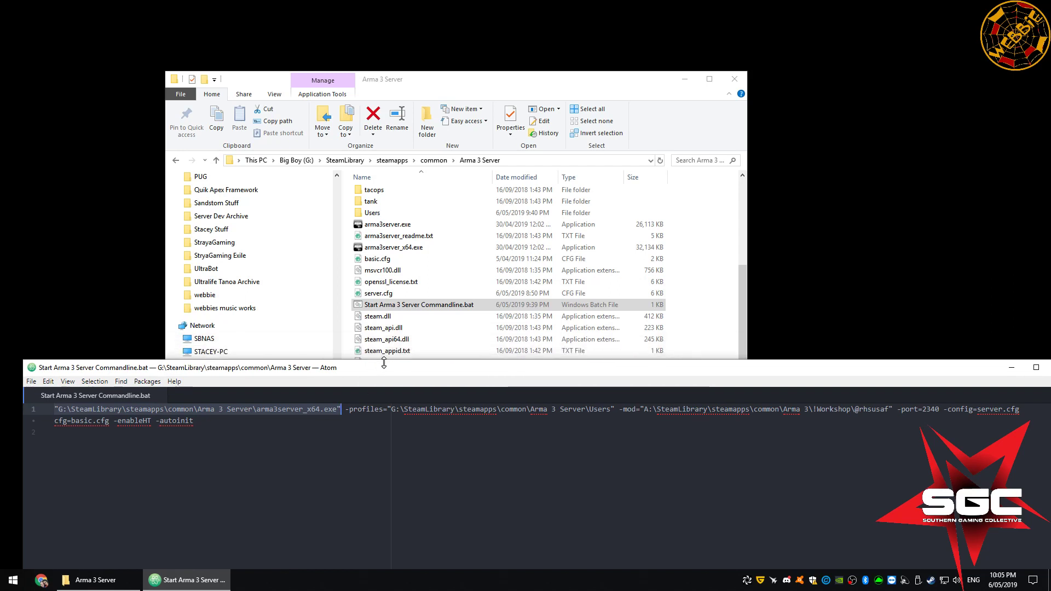
click(389, 250)
click(313, 454)
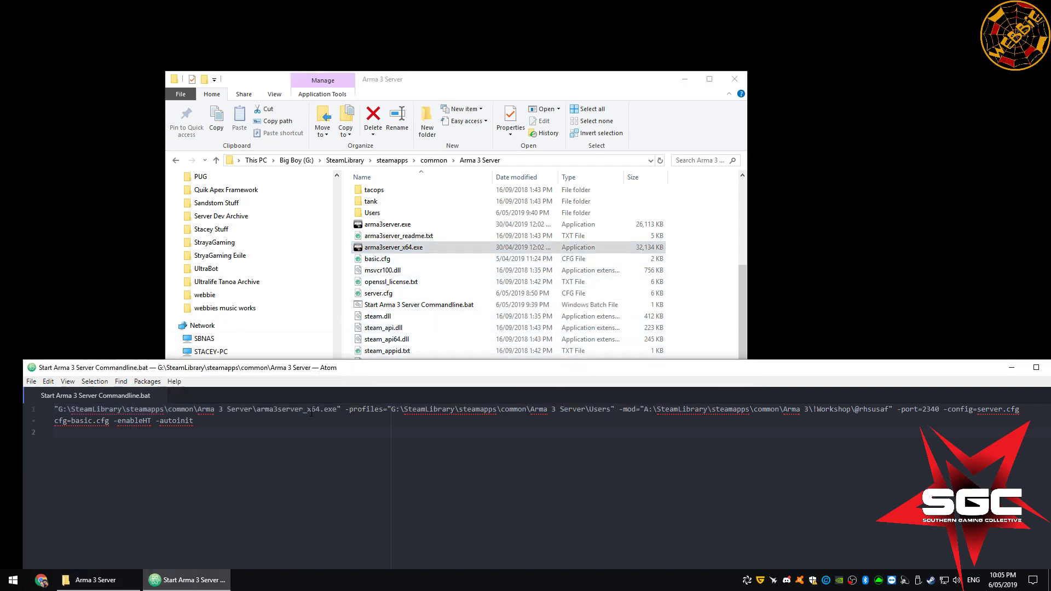
- Examine the -profiles parameter in the launch line and match it to the Users folder in the server directory
drag(346, 409, 615, 410)
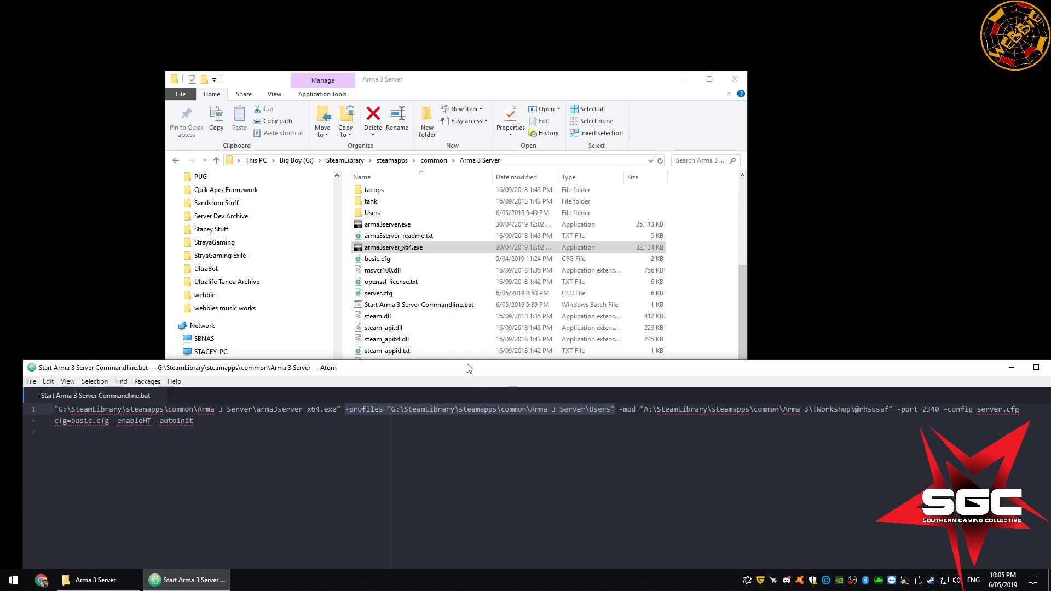
click(371, 217)
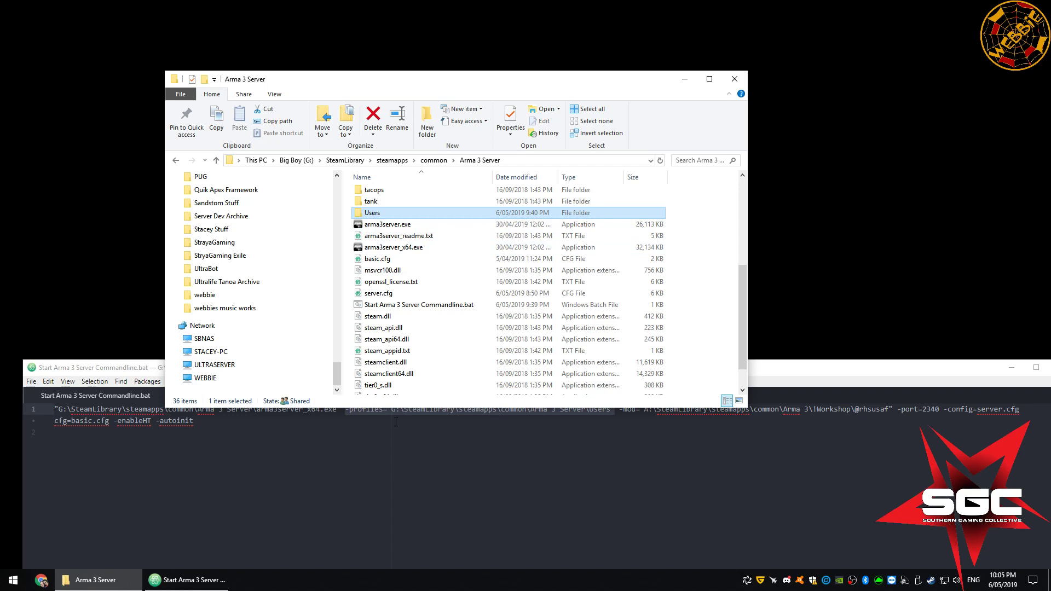
click(395, 422)
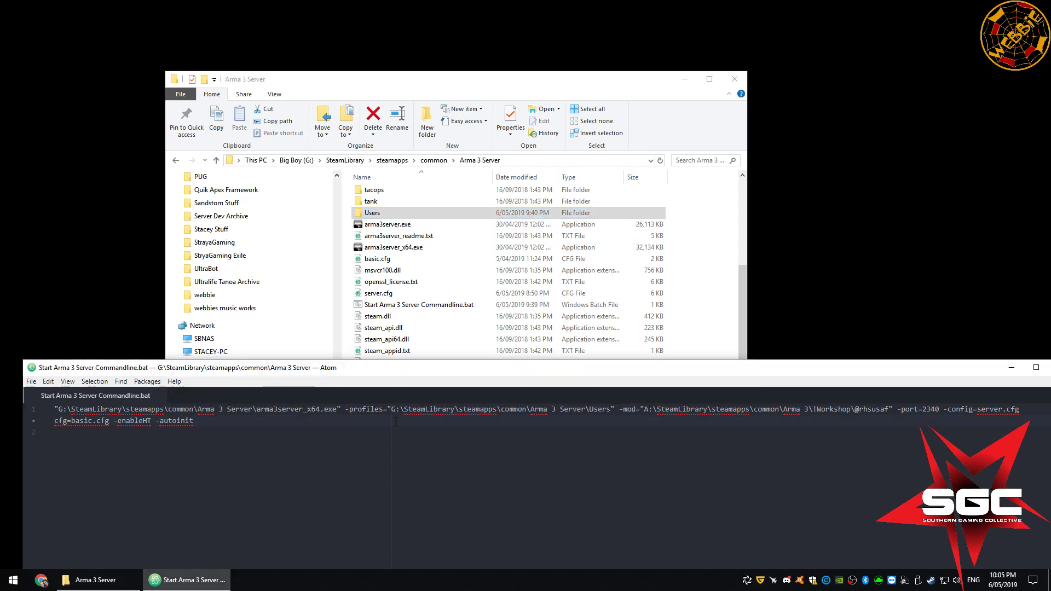
drag(402, 368, 377, 379)
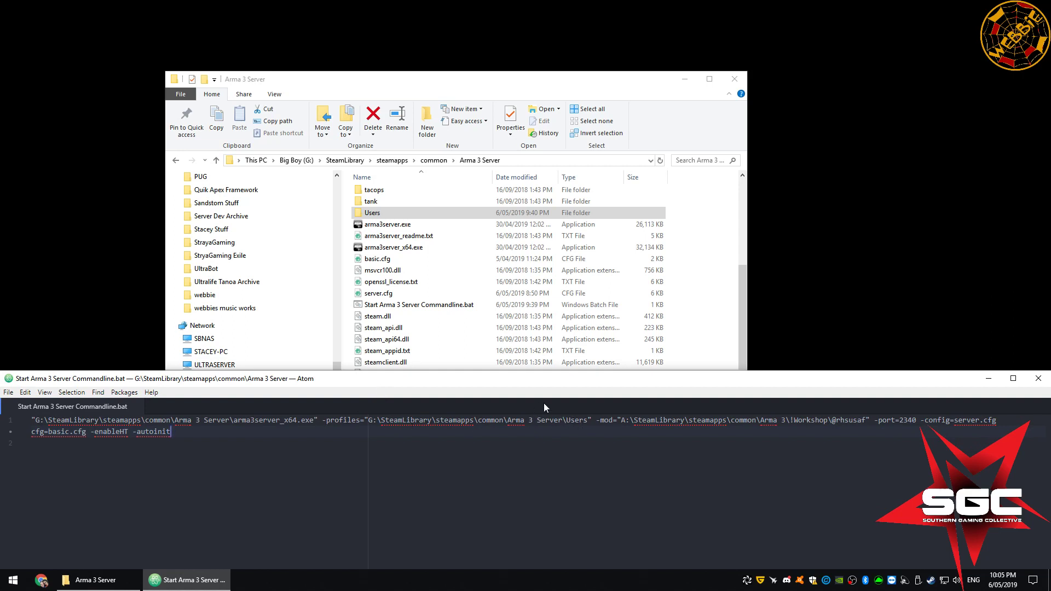
- Browse through the nested Users folders to the server profile folder and select its main .Arma3Profile file
double_click(392, 213)
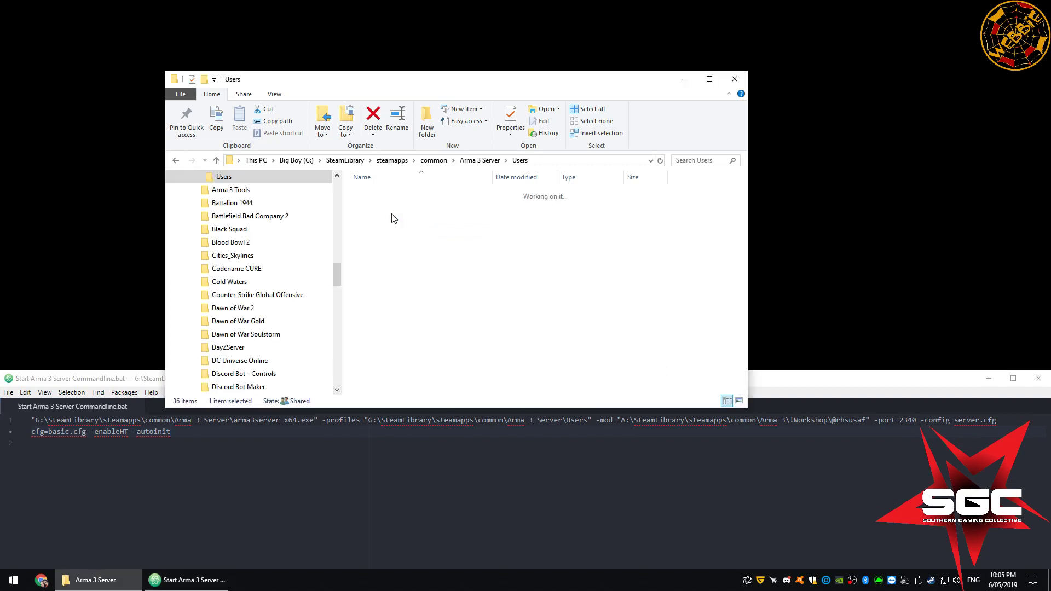
double_click(386, 229)
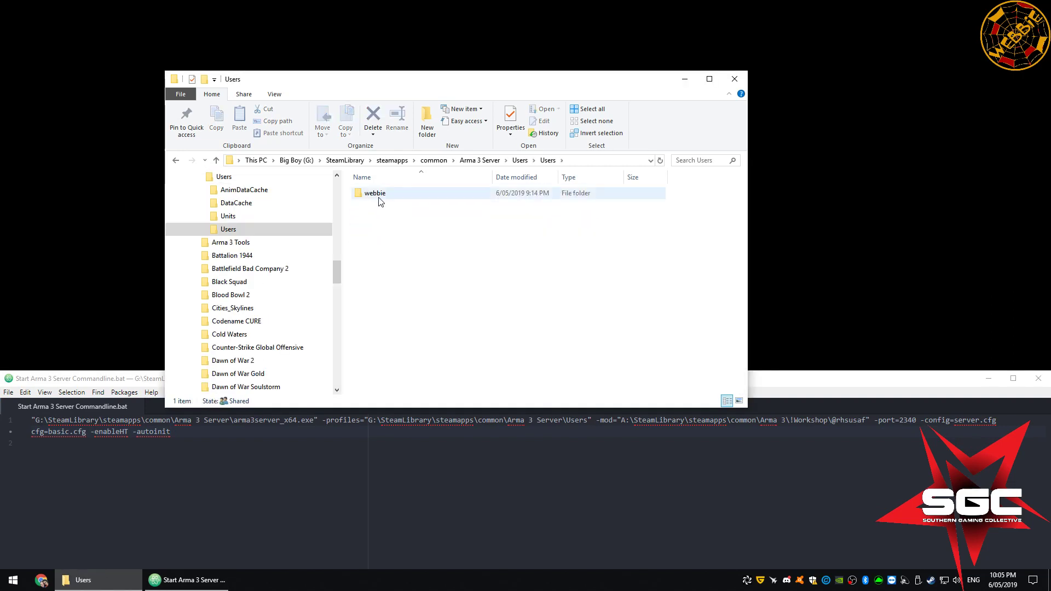
double_click(379, 195)
click(409, 229)
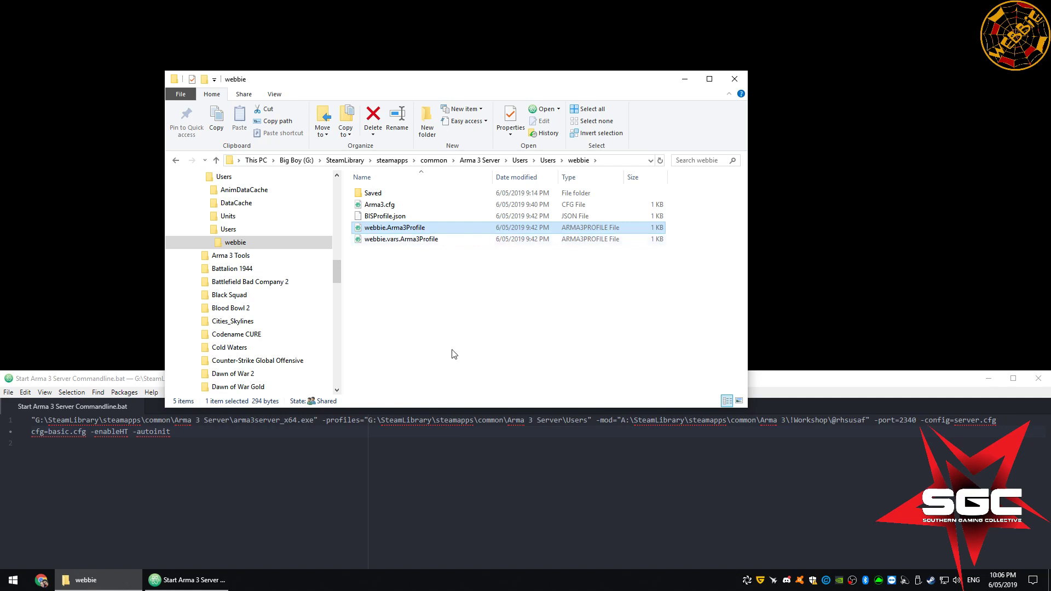
- Highlight the whole -profiles parameter in the batch file and locate the Users folder it points to in the Arma 3 Server folder
click(764, 386)
drag(764, 386, 752, 253)
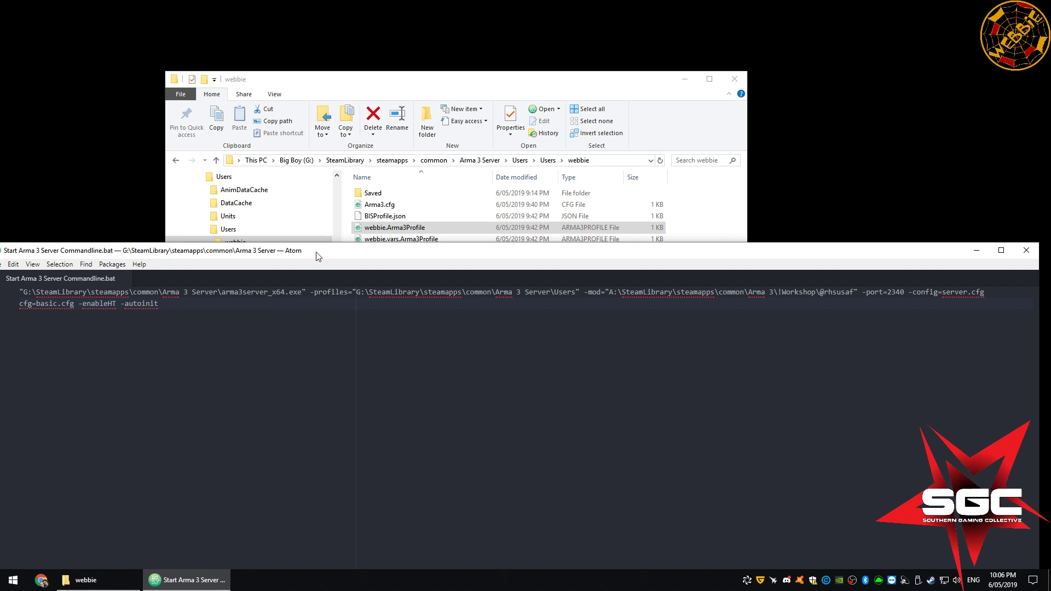
drag(320, 255, 333, 267)
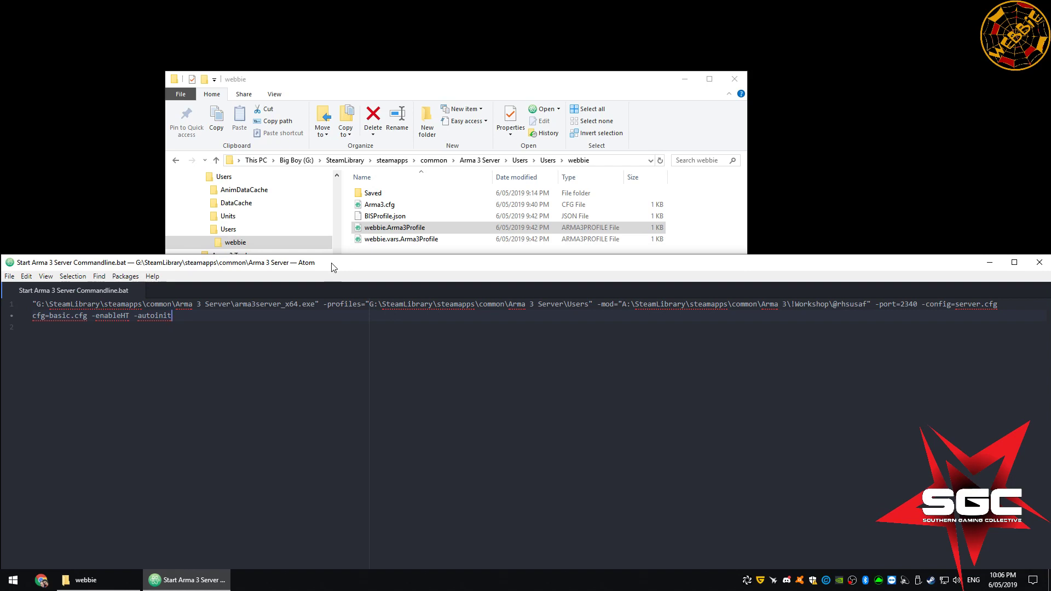
drag(334, 267, 332, 272)
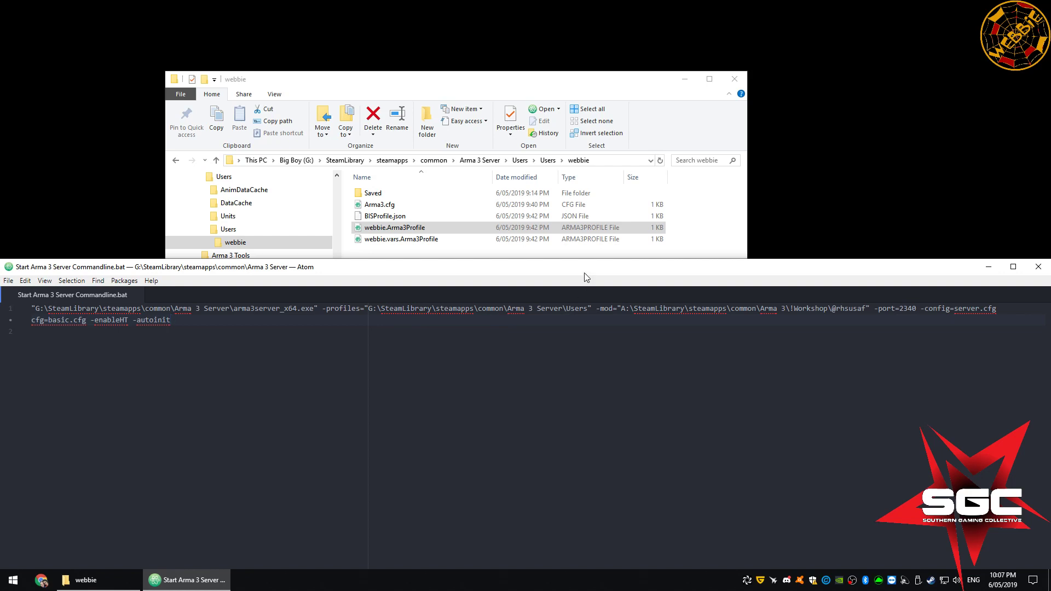
drag(586, 271, 535, 298)
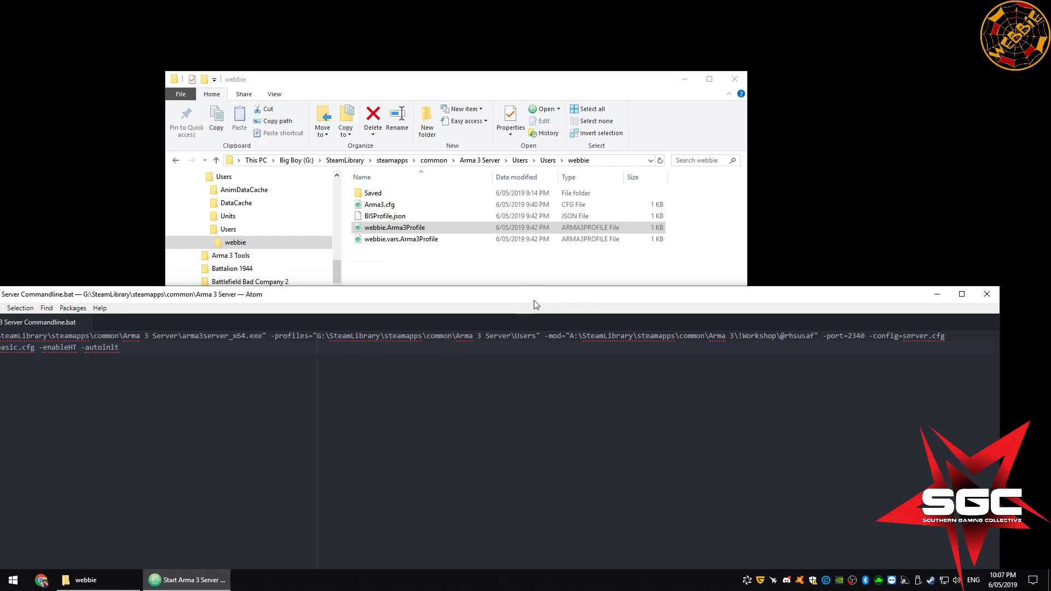
drag(548, 297, 509, 297)
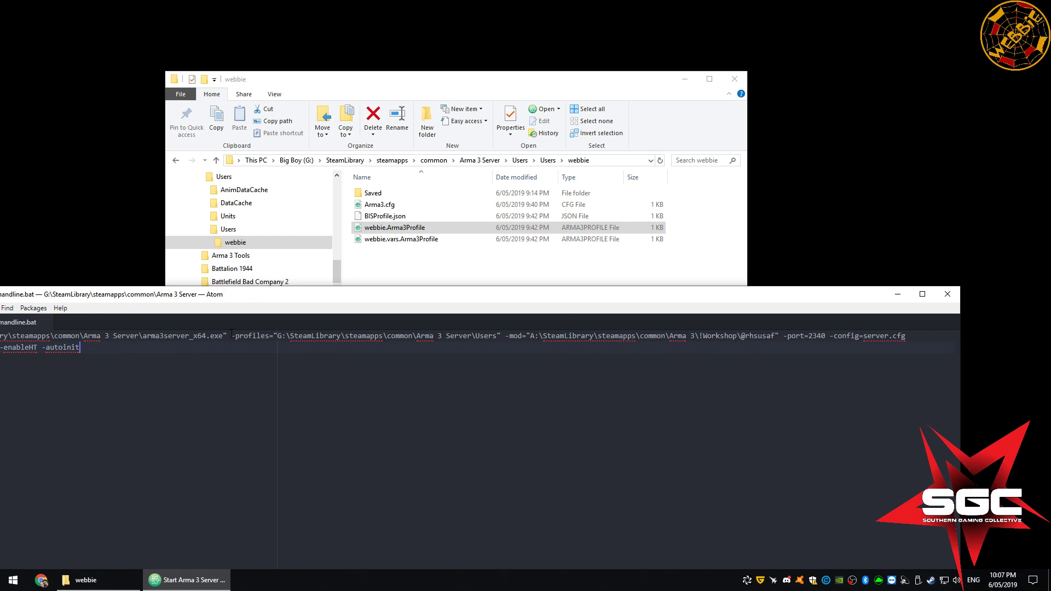
drag(231, 336, 500, 335)
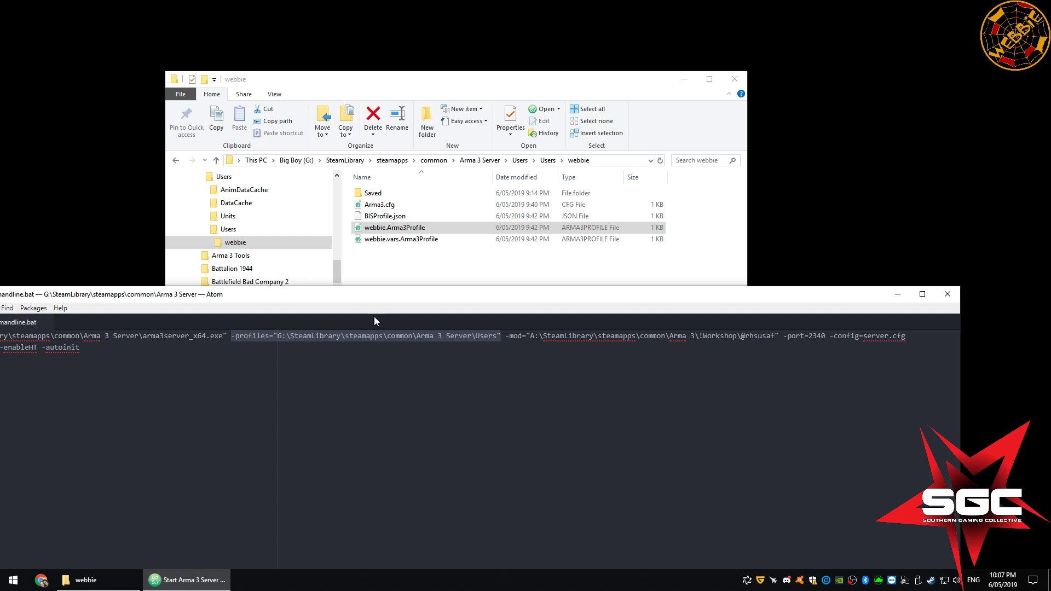
click(496, 160)
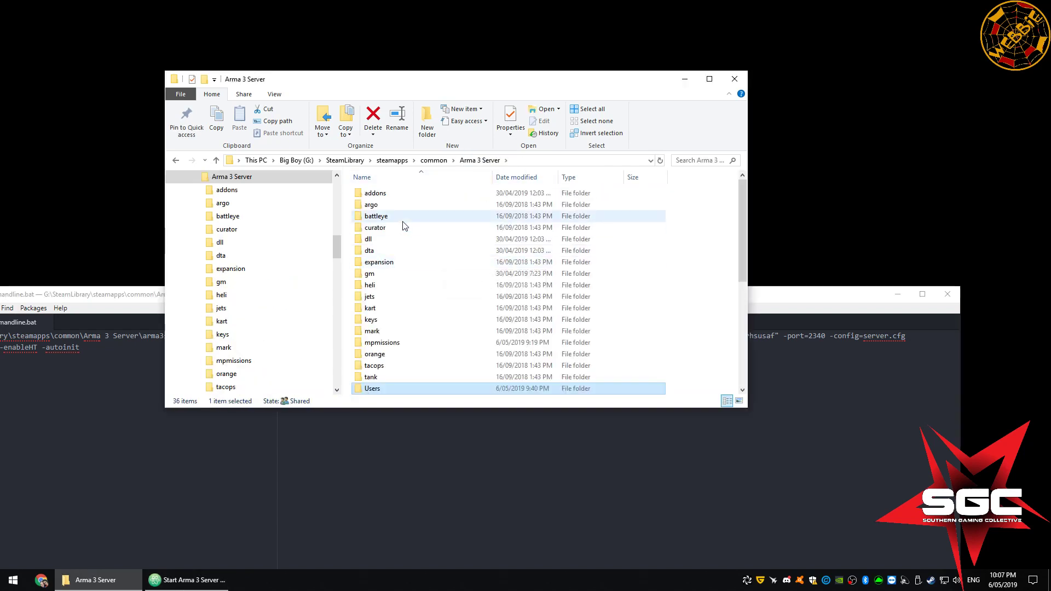
scroll(405, 304, down, 2)
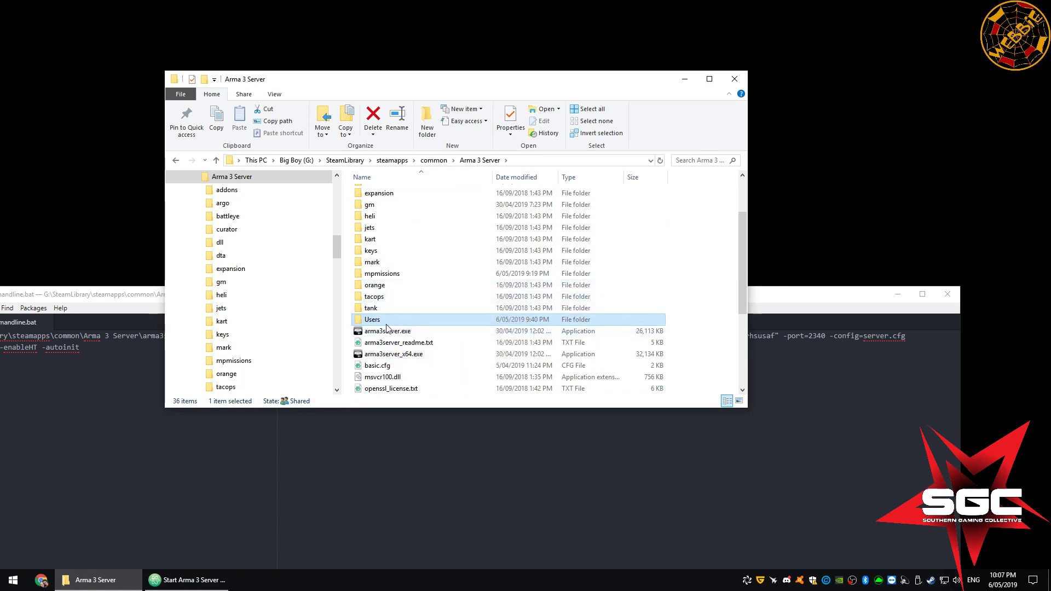
click(373, 427)
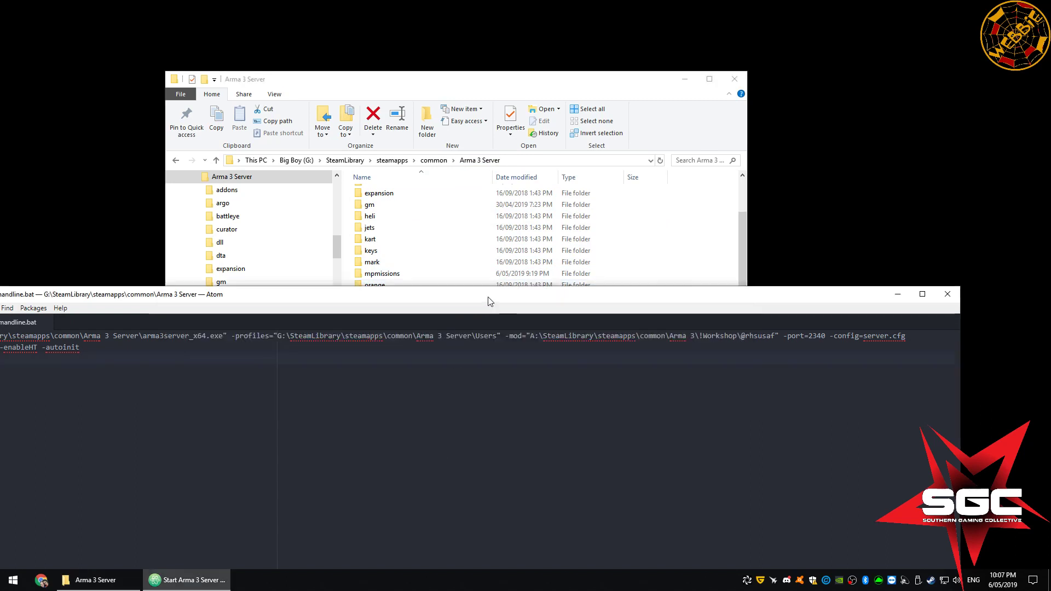
drag(490, 301, 484, 271)
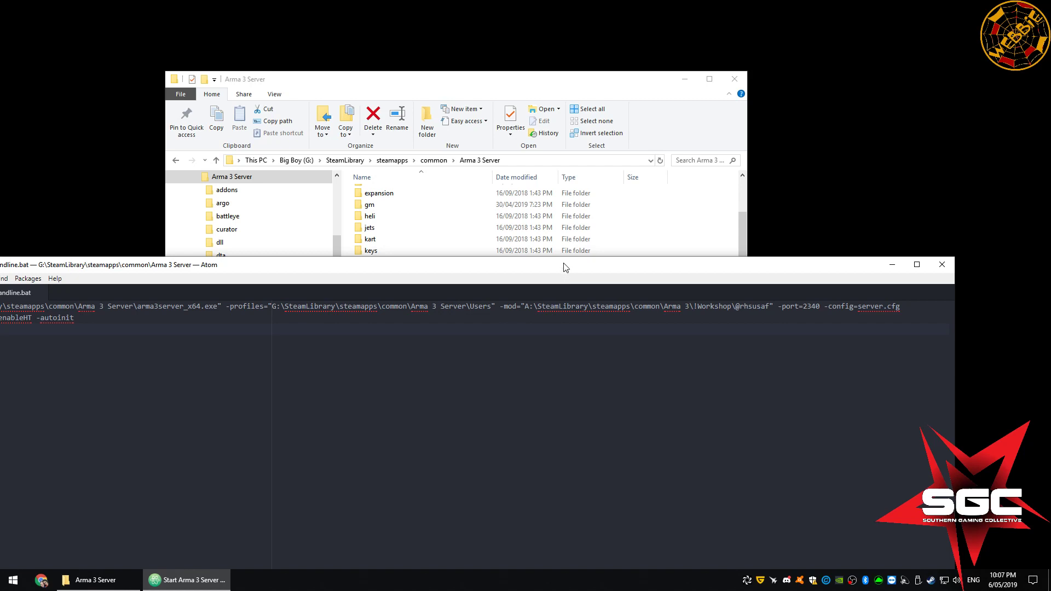
drag(564, 265, 482, 298)
drag(419, 339, 691, 340)
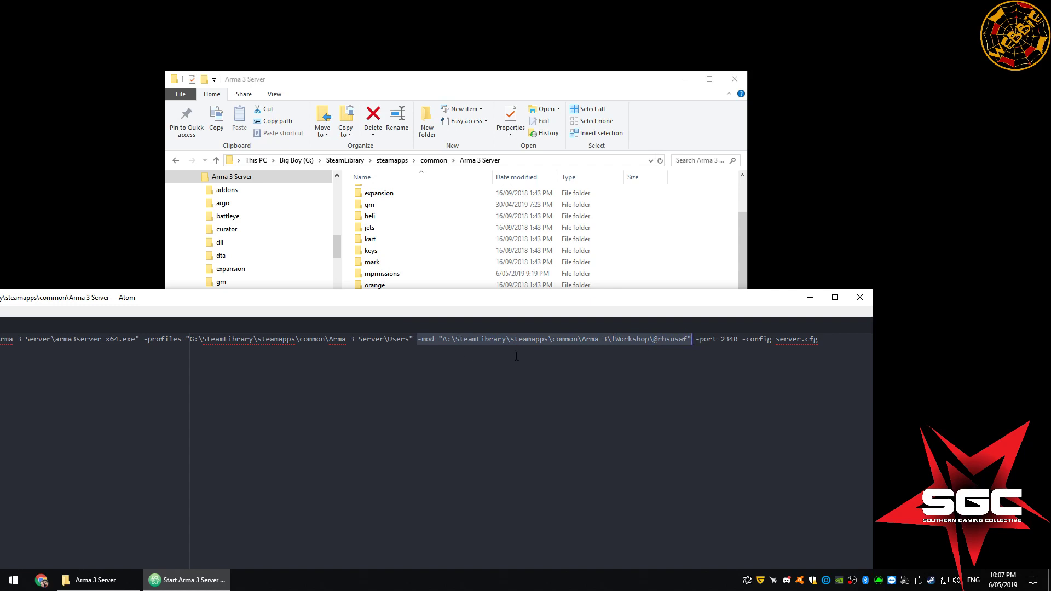
- Move the editor window lower and look through the contents of the Arma 3 Server folder
drag(439, 297, 461, 340)
click(438, 239)
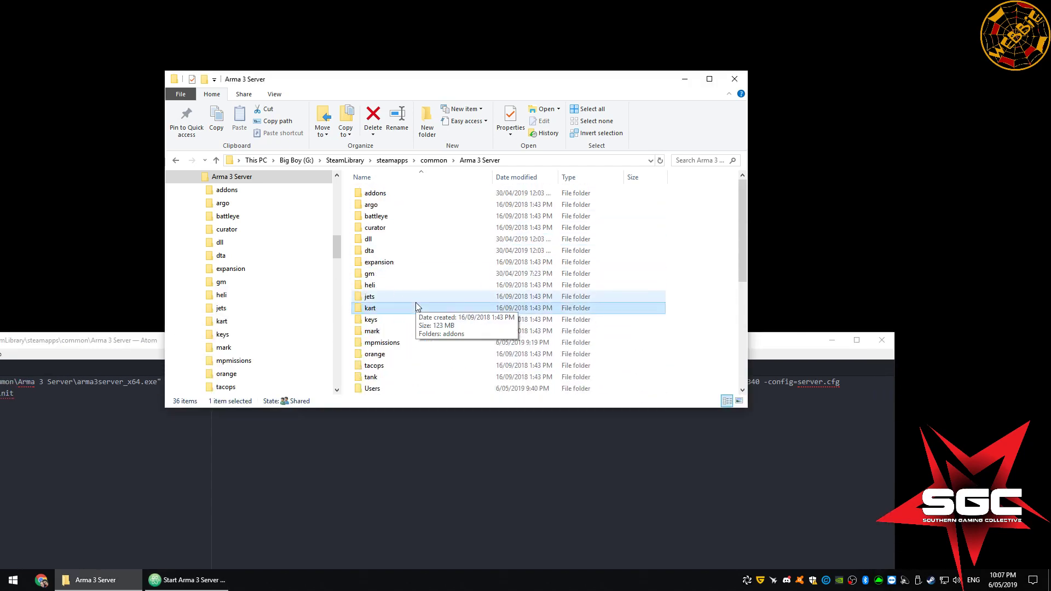
scroll(413, 274, down, 5)
scroll(413, 298, up, 5)
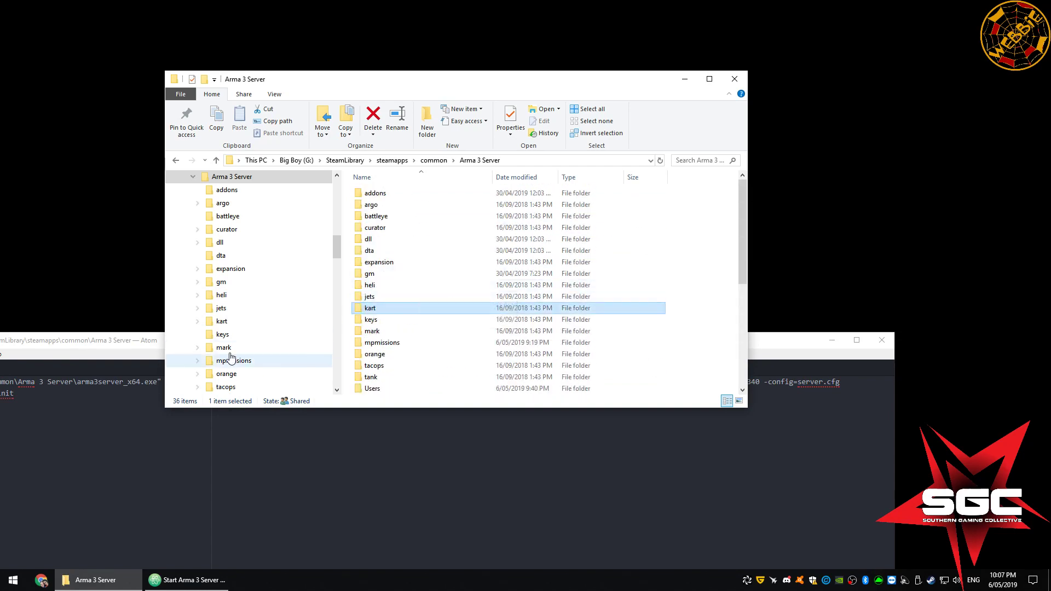
- Examine the mod path between the quotation marks of the batch file's -mod parameter
click(150, 347)
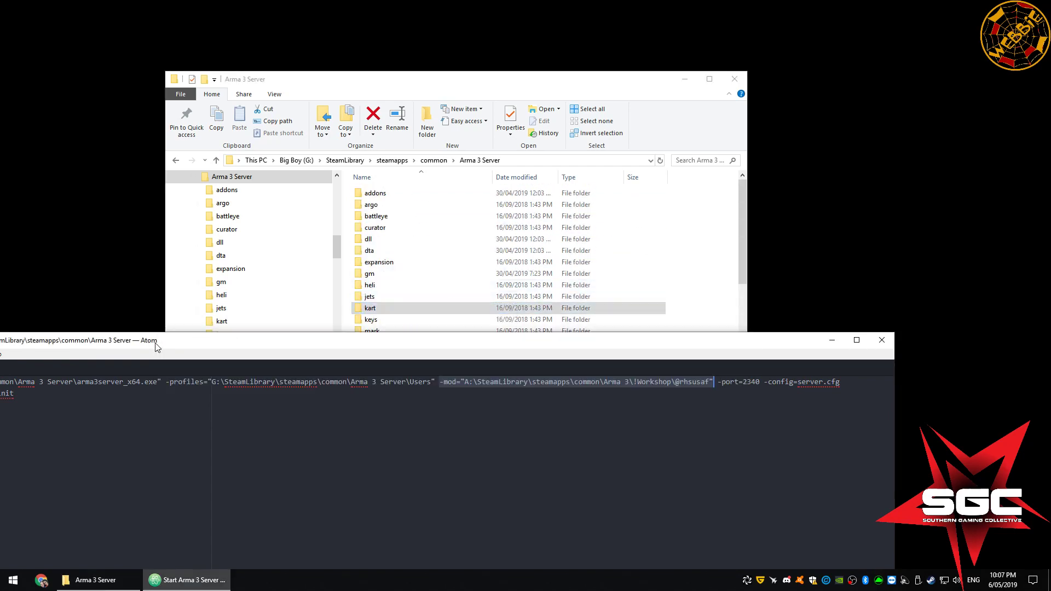
click(457, 382)
drag(465, 382, 710, 378)
click(678, 383)
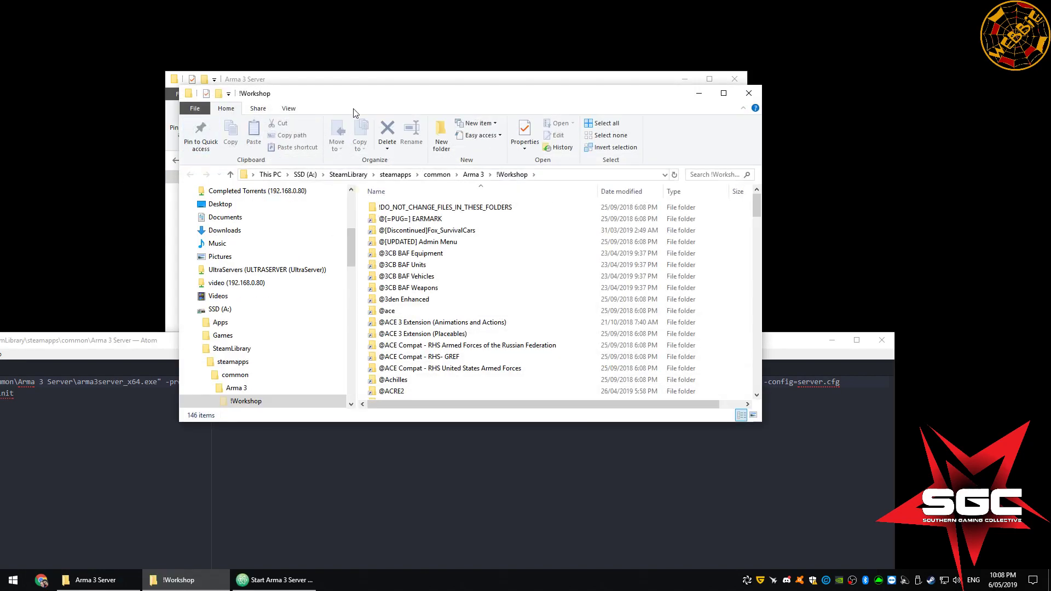
- Show the full path of the Arma 3 !Workshop folder and browse through its mod folders
drag(365, 98, 379, 138)
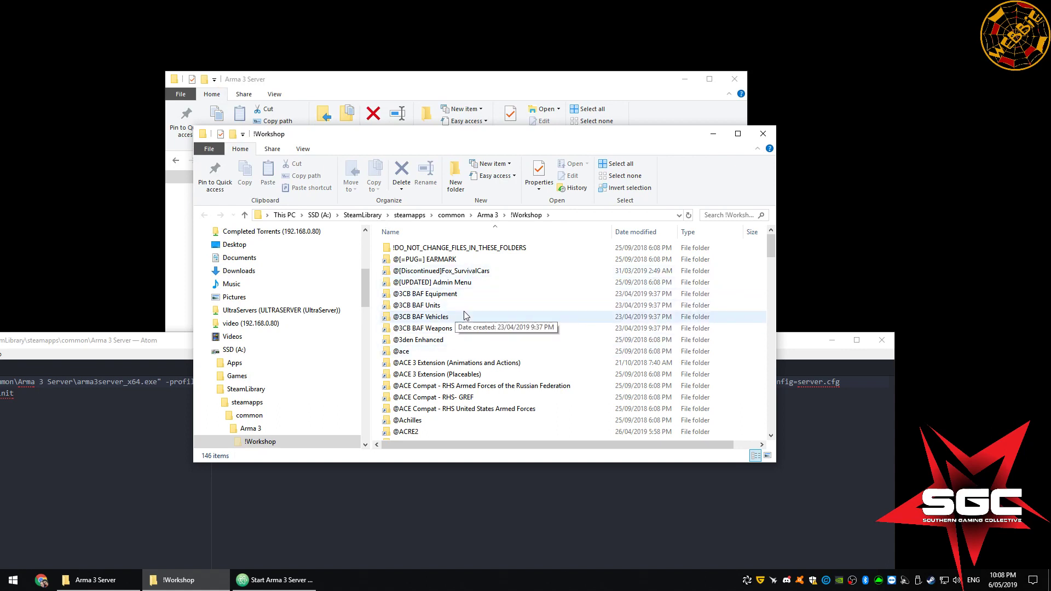
click(558, 215)
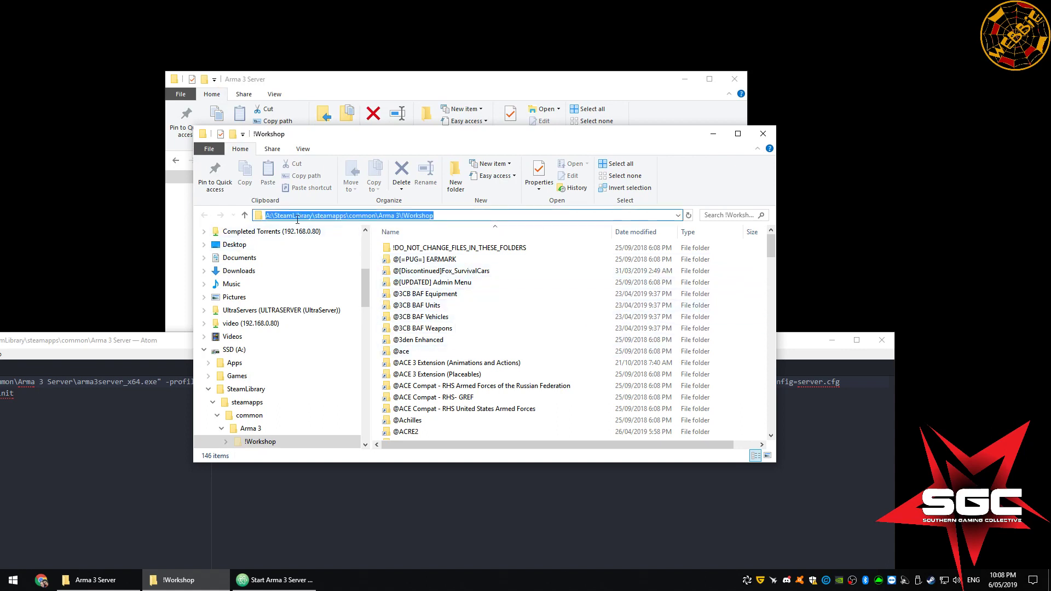
drag(431, 142, 493, 113)
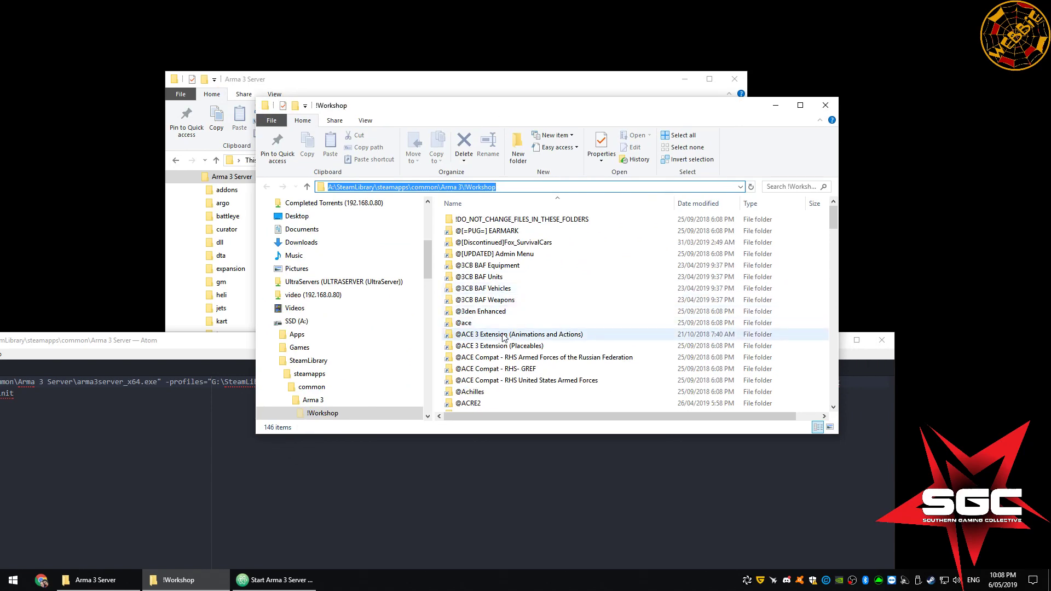
scroll(504, 337, down, 2)
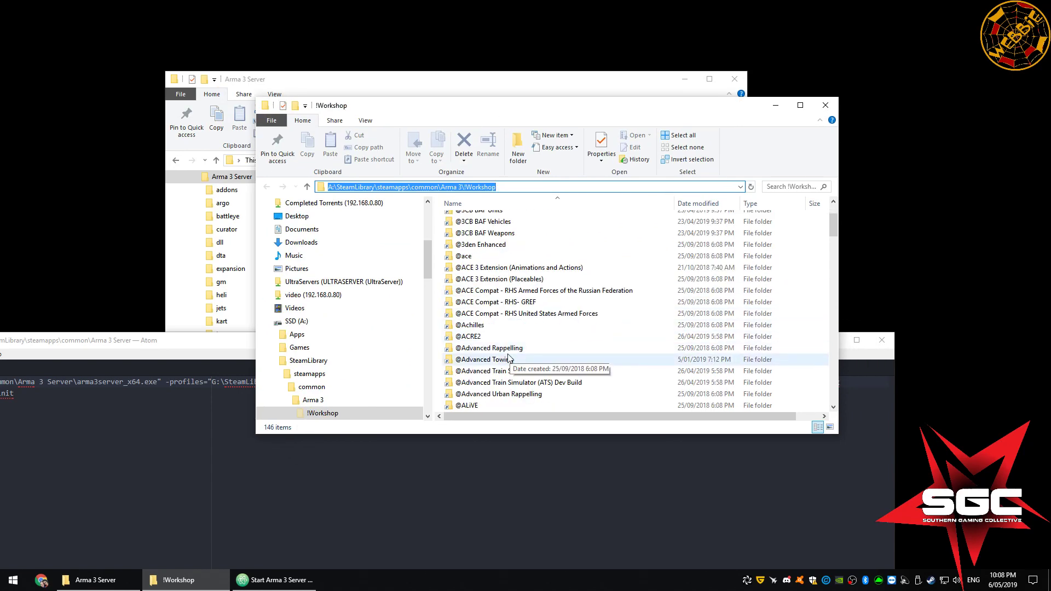
scroll(506, 361, down, 2)
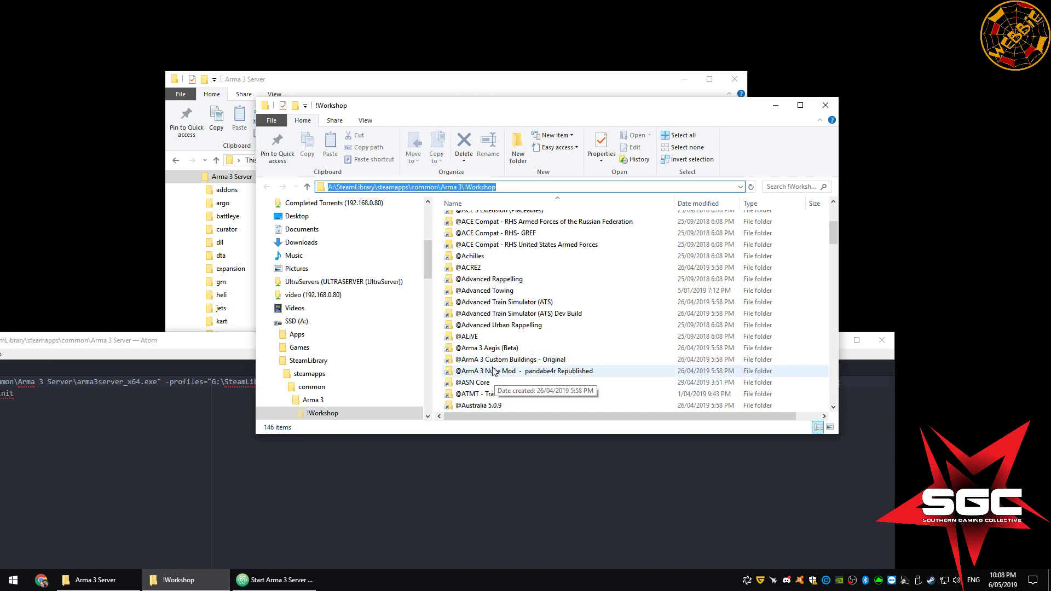
scroll(509, 373, down, 4)
scroll(529, 372, down, 2)
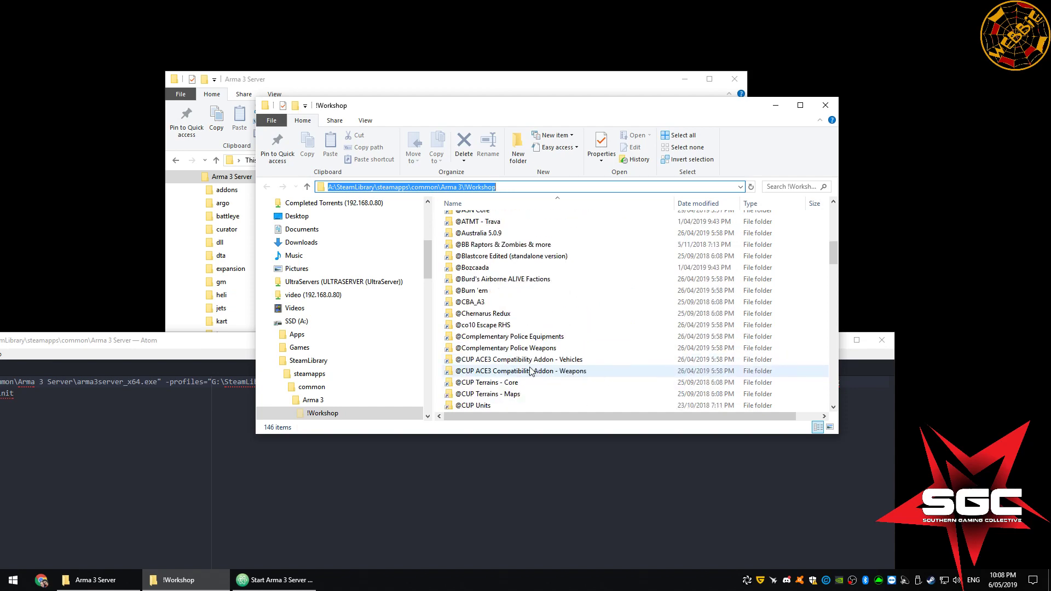
- Compare the location of the Arma 3 Server folder with that of the game's !Workshop folder
drag(506, 115, 496, 342)
click(403, 240)
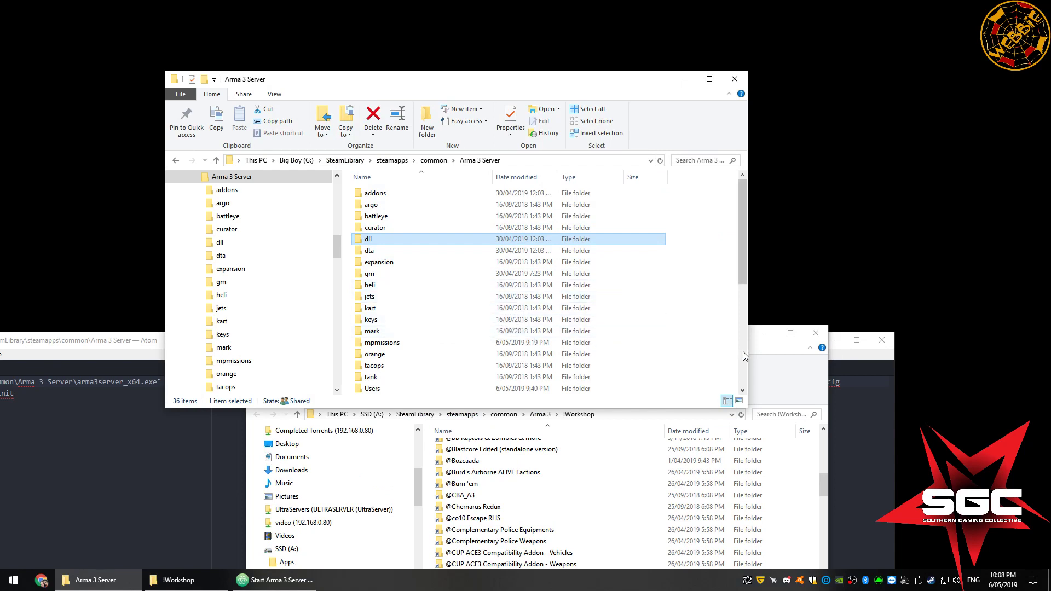
click(758, 353)
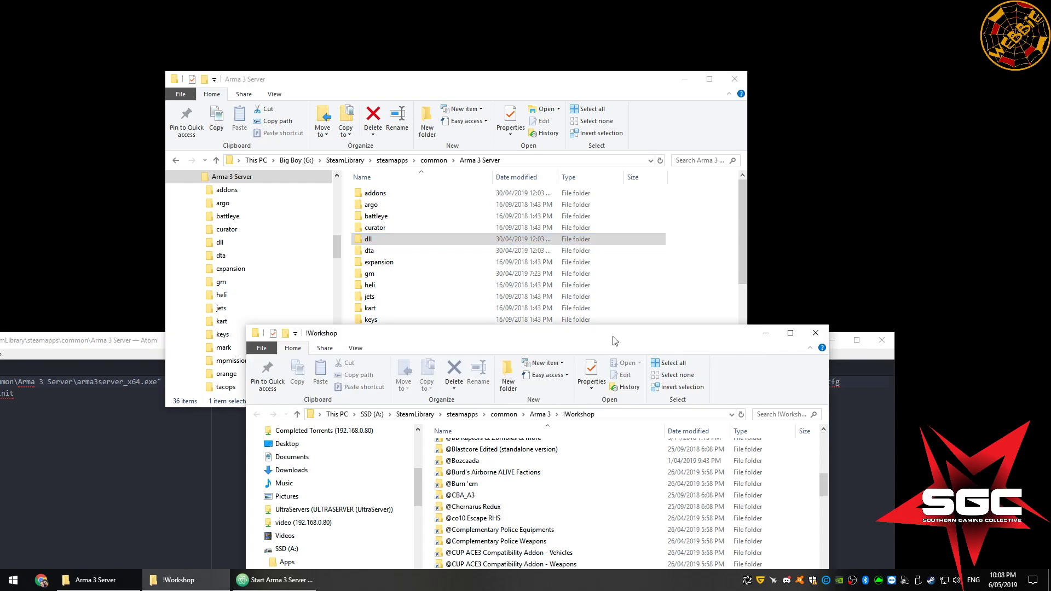
drag(615, 341, 623, 143)
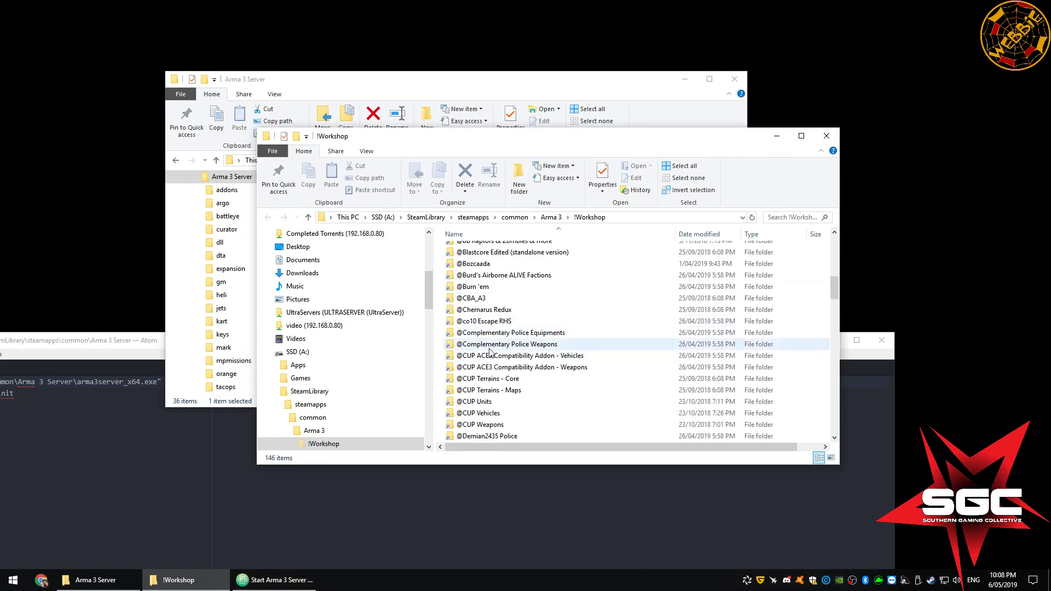
scroll(515, 382, up, 10)
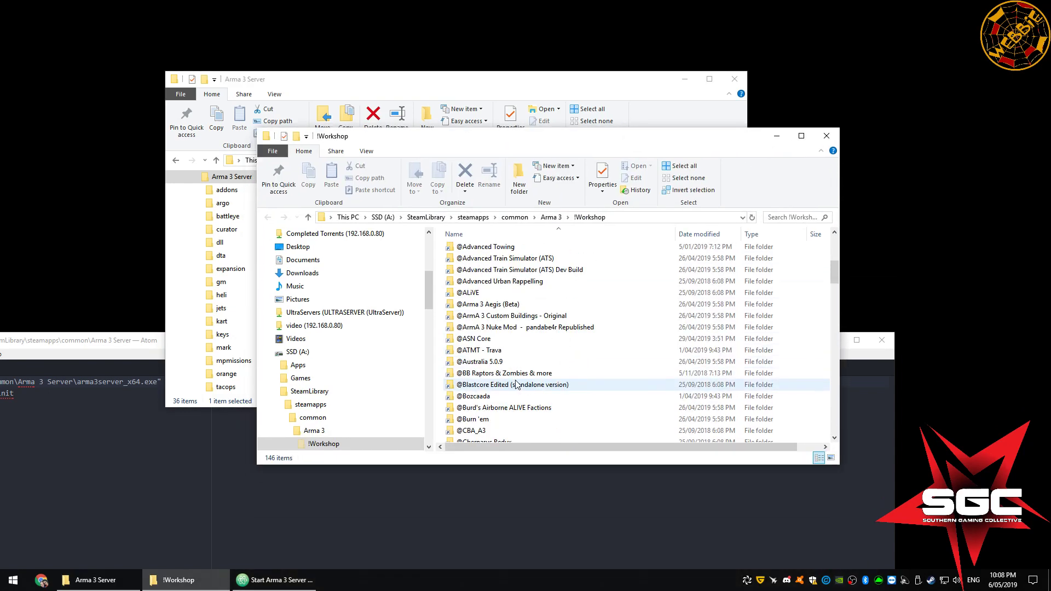
scroll(512, 383, up, 3)
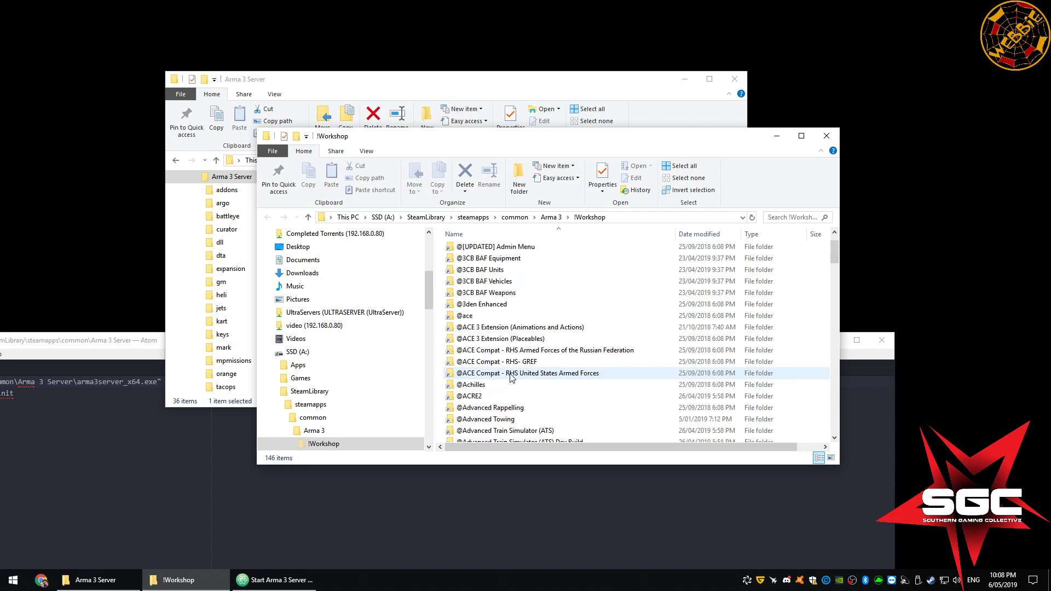
scroll(514, 376, down, 5)
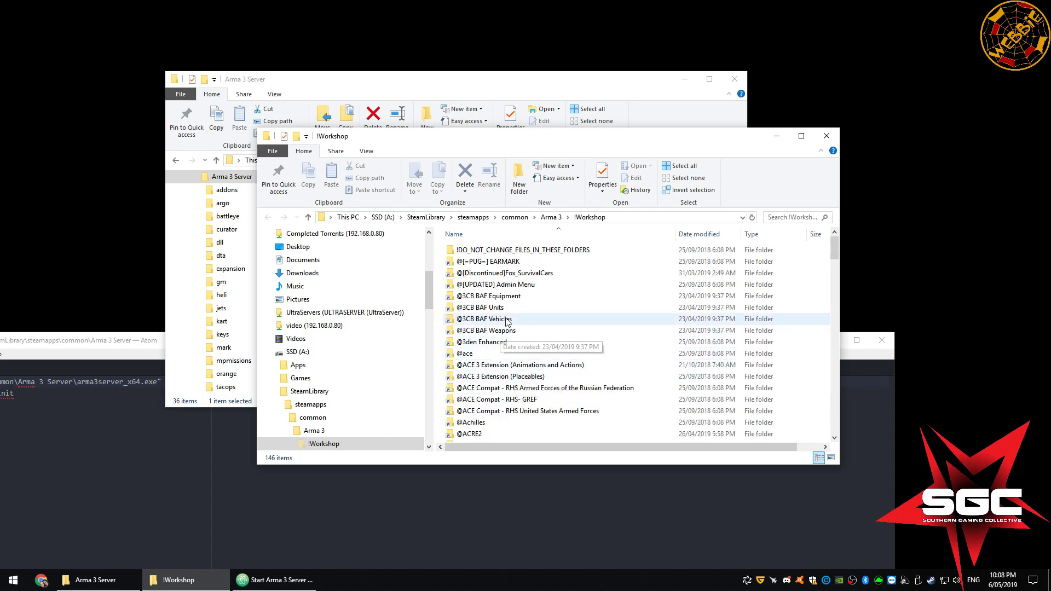
scroll(541, 360, down, 20)
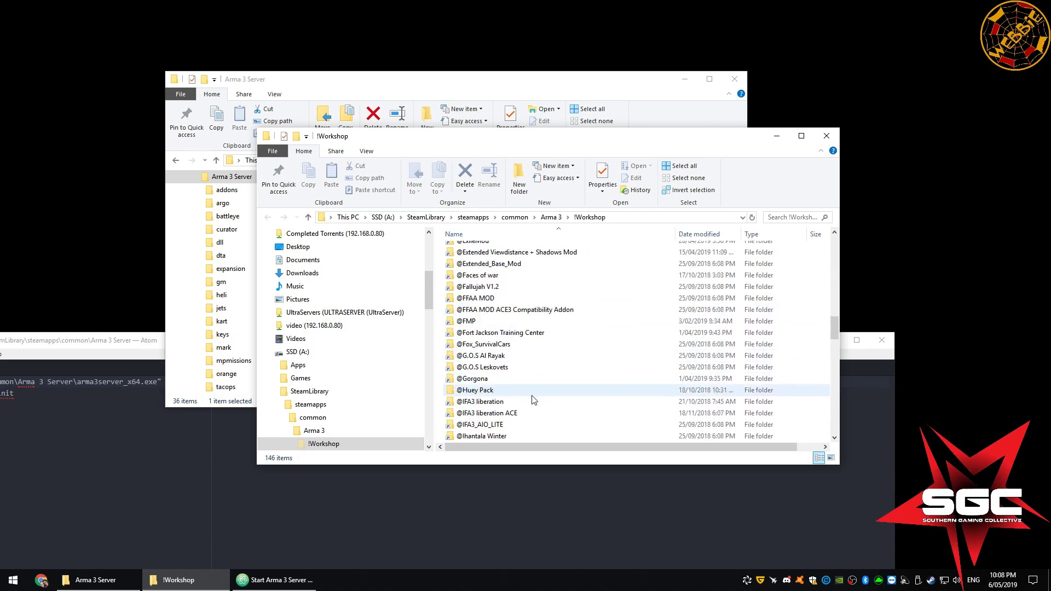
click(520, 378)
scroll(520, 378, down, 1)
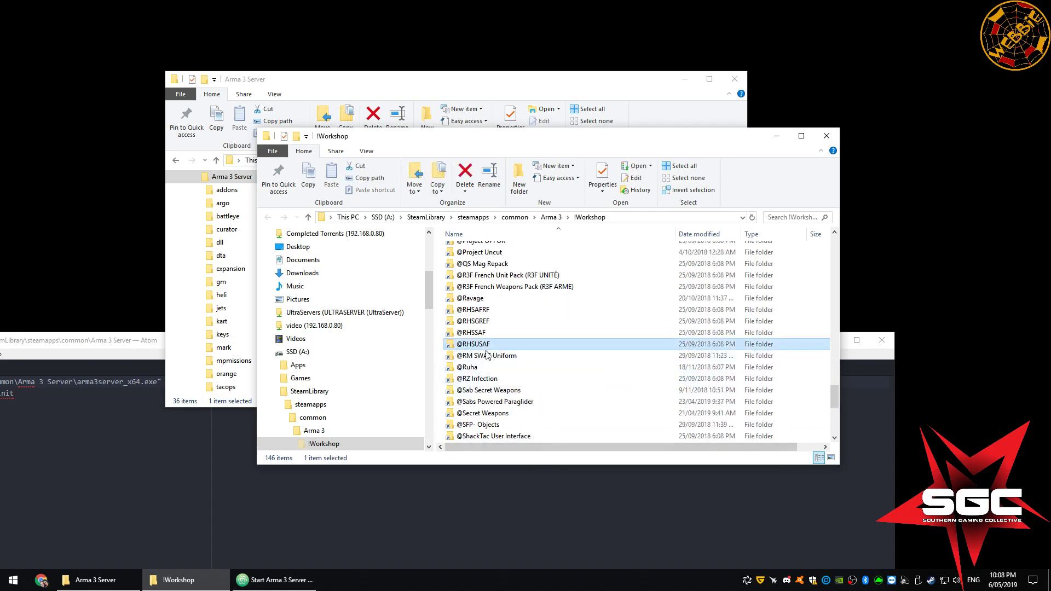
click(539, 521)
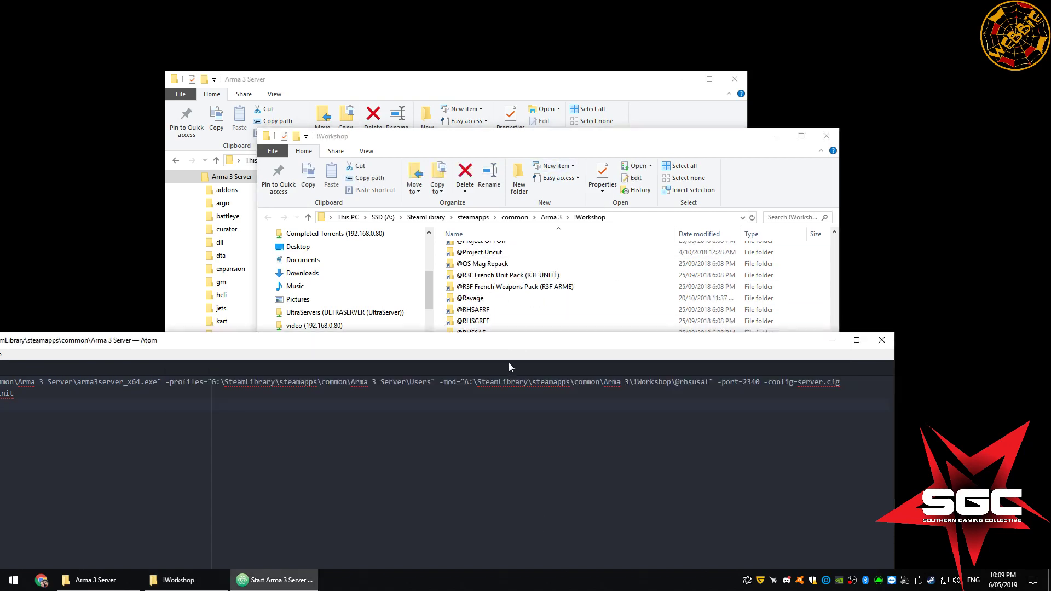
drag(513, 333, 510, 366)
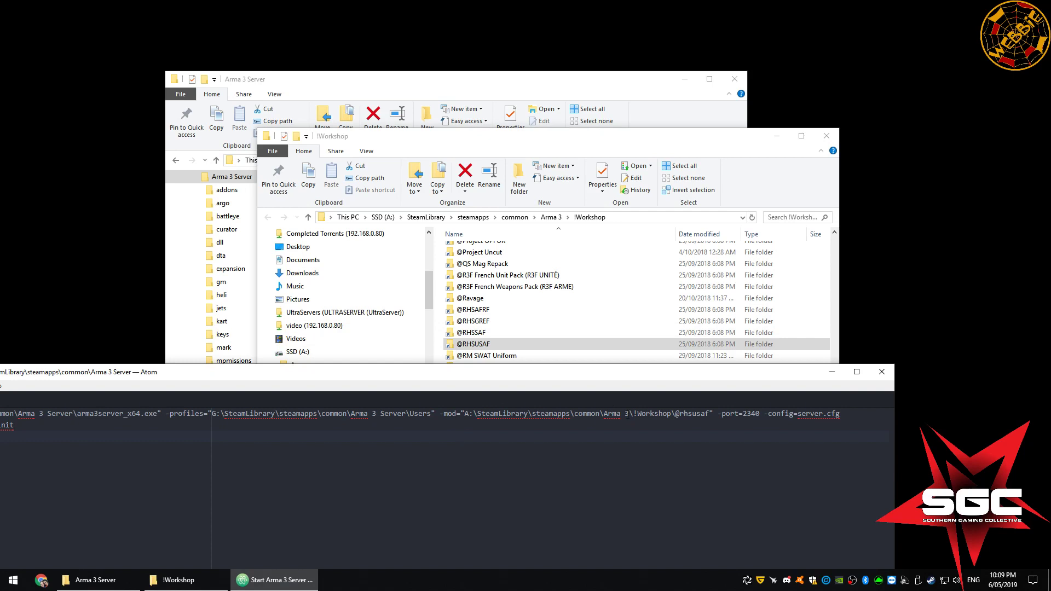
drag(675, 412, 710, 413)
click(485, 440)
drag(461, 414, 465, 414)
click(709, 414)
- Bring the full launch line into view and highlight the server installation path at its start
drag(534, 372, 695, 204)
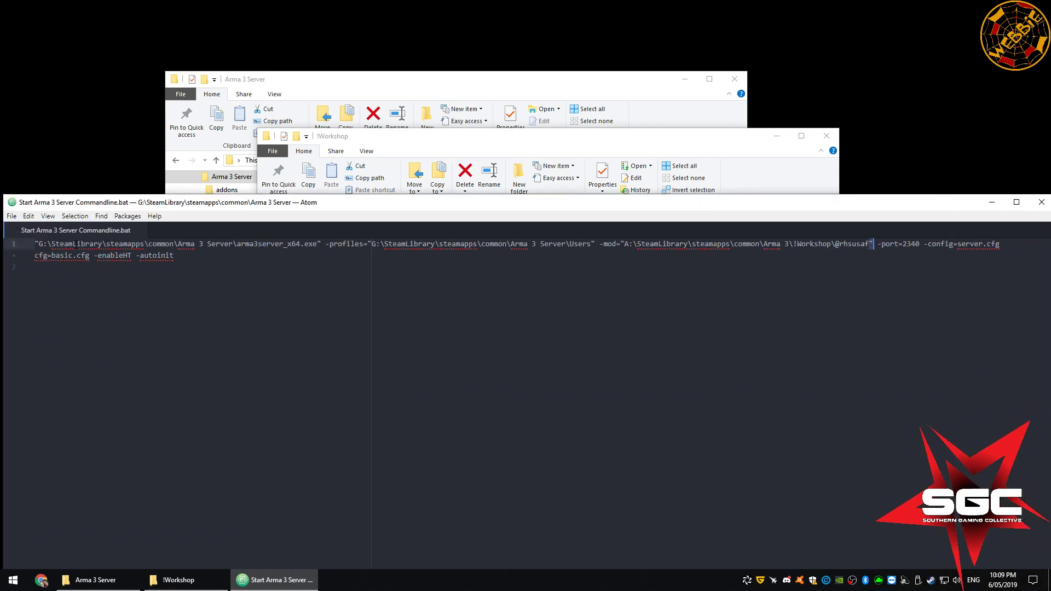
drag(176, 245, 254, 245)
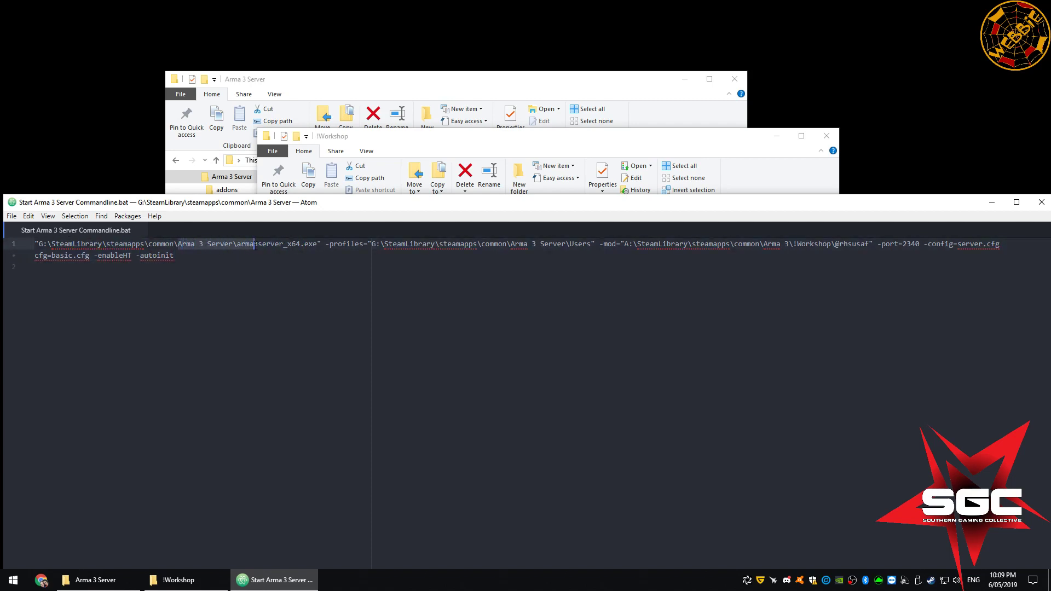
click(195, 244)
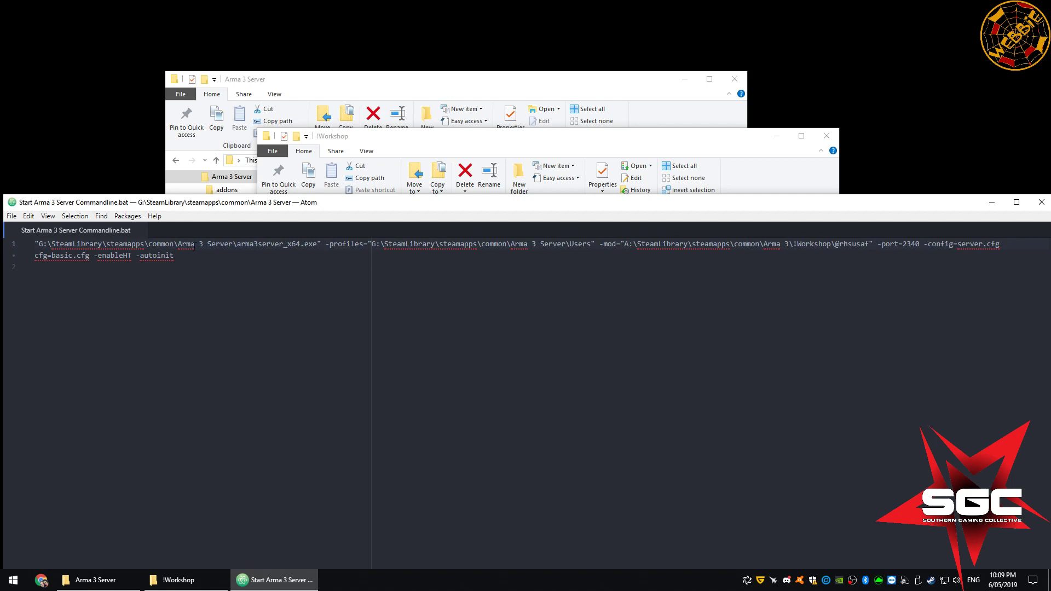
drag(194, 248, 38, 245)
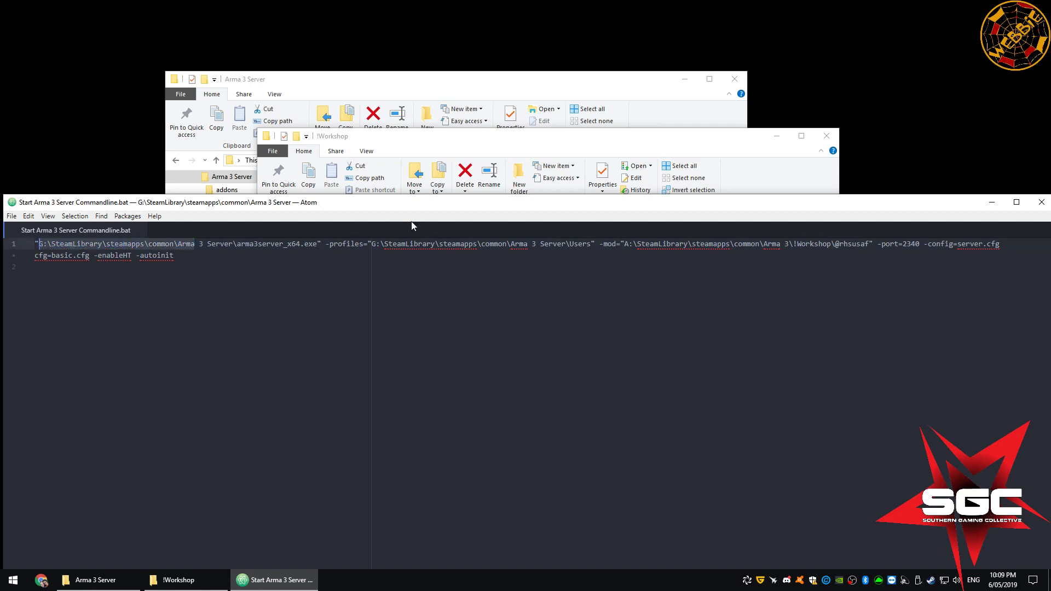
- Highlight the -profiles, -mod and -port parameters in turn within the batch file's launch line
click(318, 244)
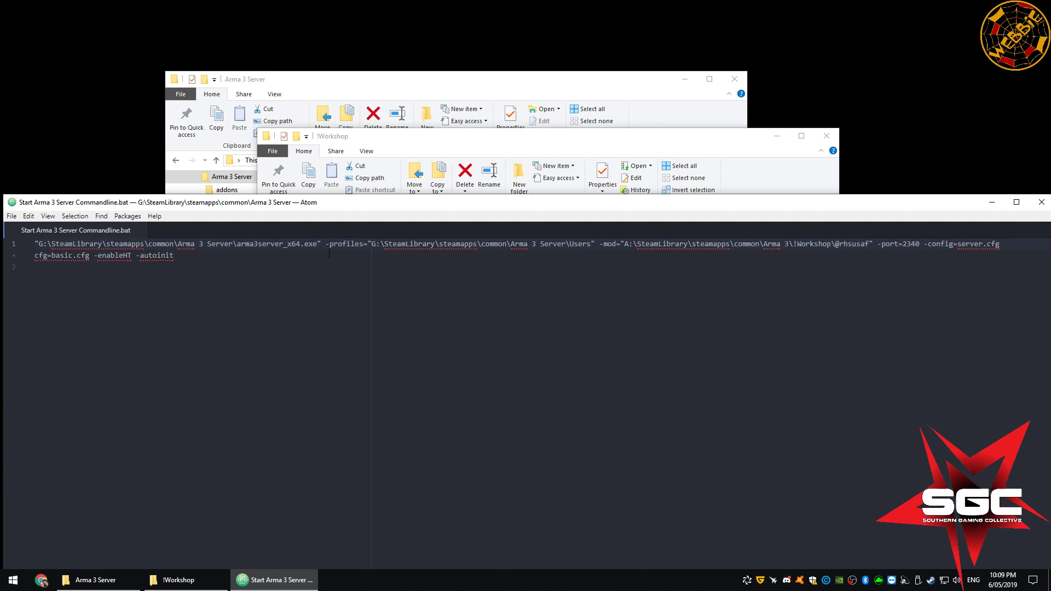
drag(326, 244, 368, 242)
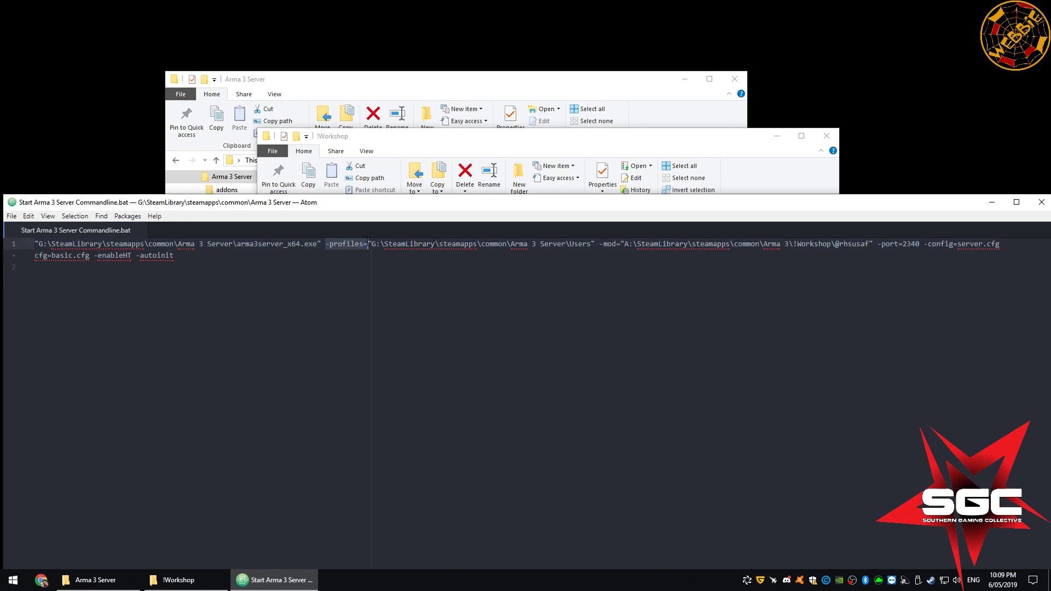
drag(600, 244, 619, 243)
drag(877, 244, 907, 244)
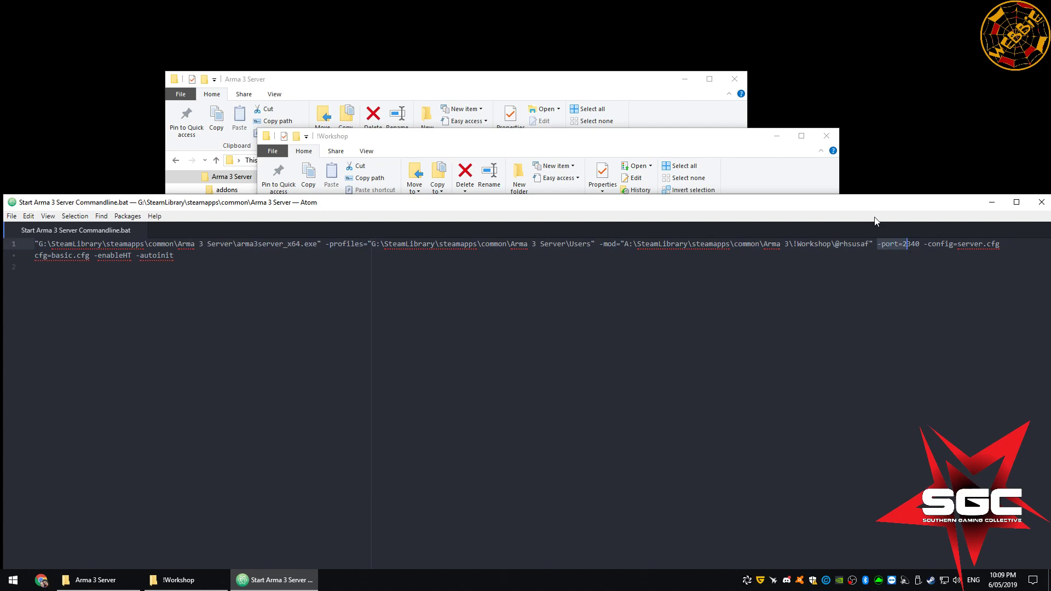
- Highlight the port number in the -port parameter and bring the full launch line back into view
drag(876, 209, 672, 338)
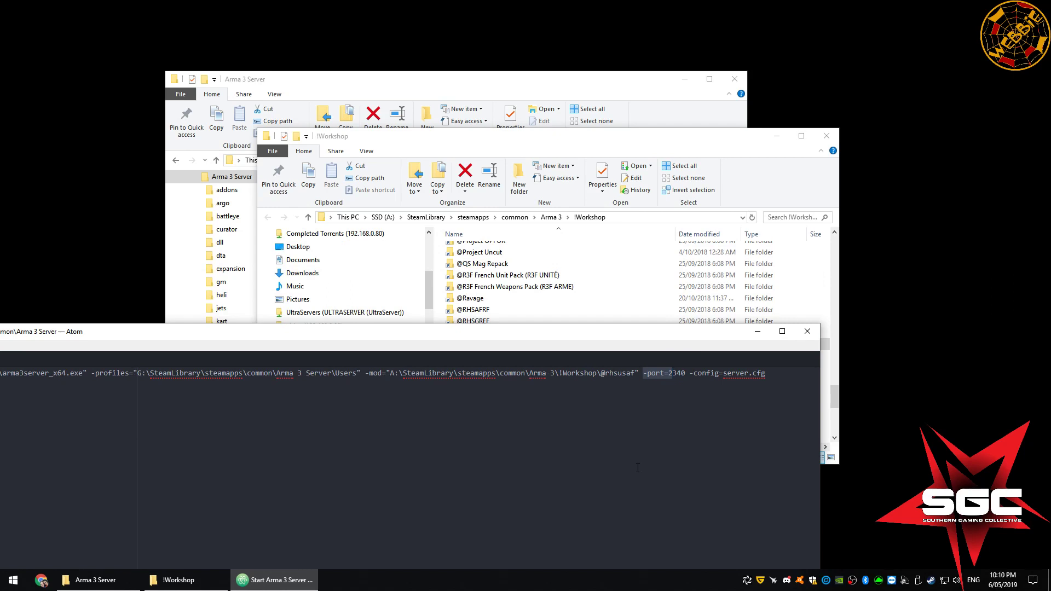
drag(509, 336, 488, 353)
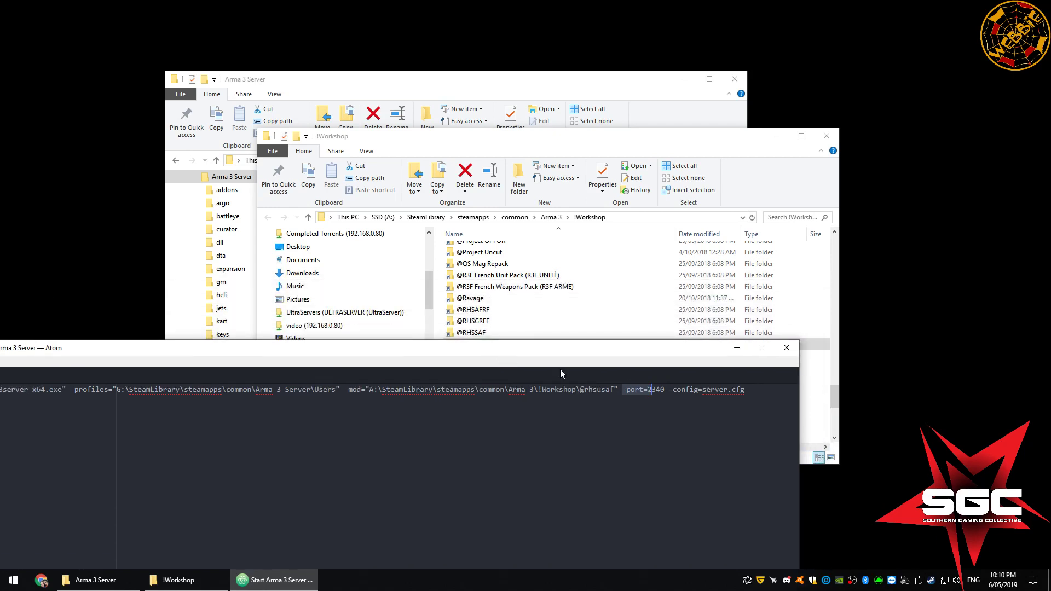
click(658, 390)
drag(647, 390, 663, 390)
drag(536, 354, 532, 404)
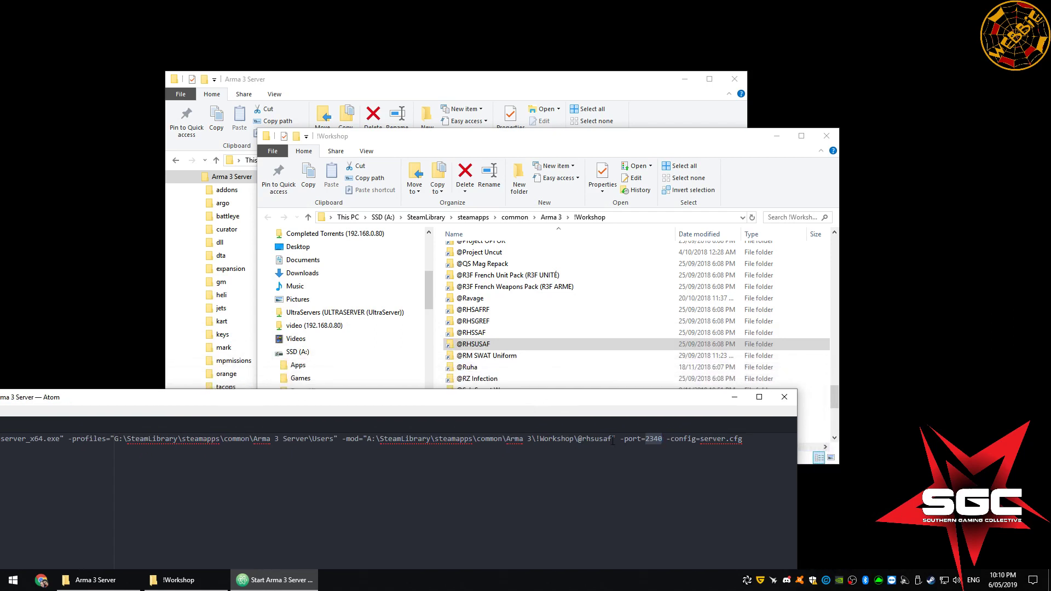
drag(605, 398, 843, 219)
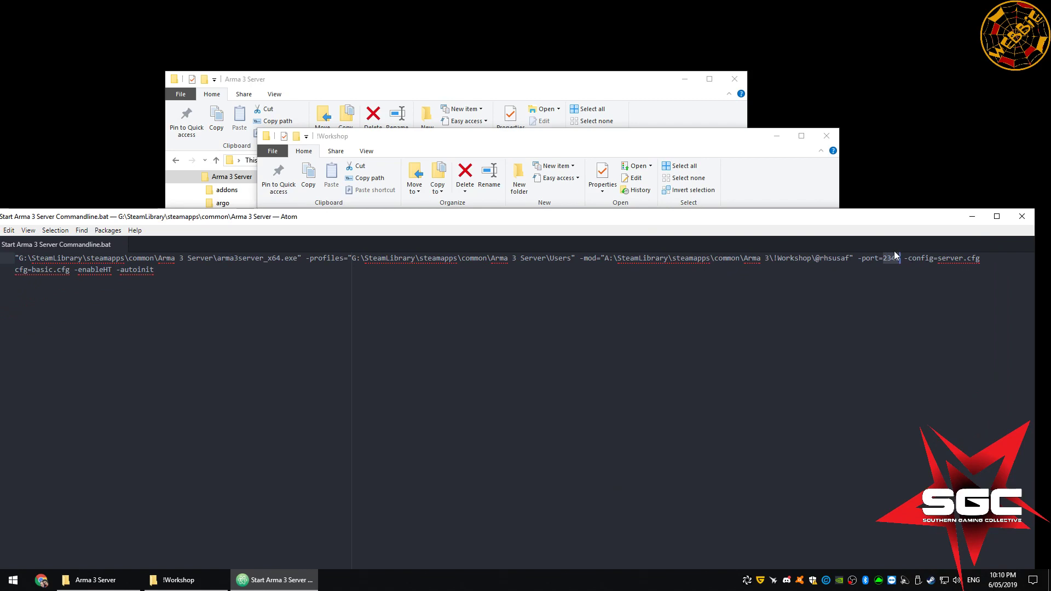
- Highlight the -config=server.cfg and cfg=basic.cfg entries in the launch line
drag(857, 258, 980, 260)
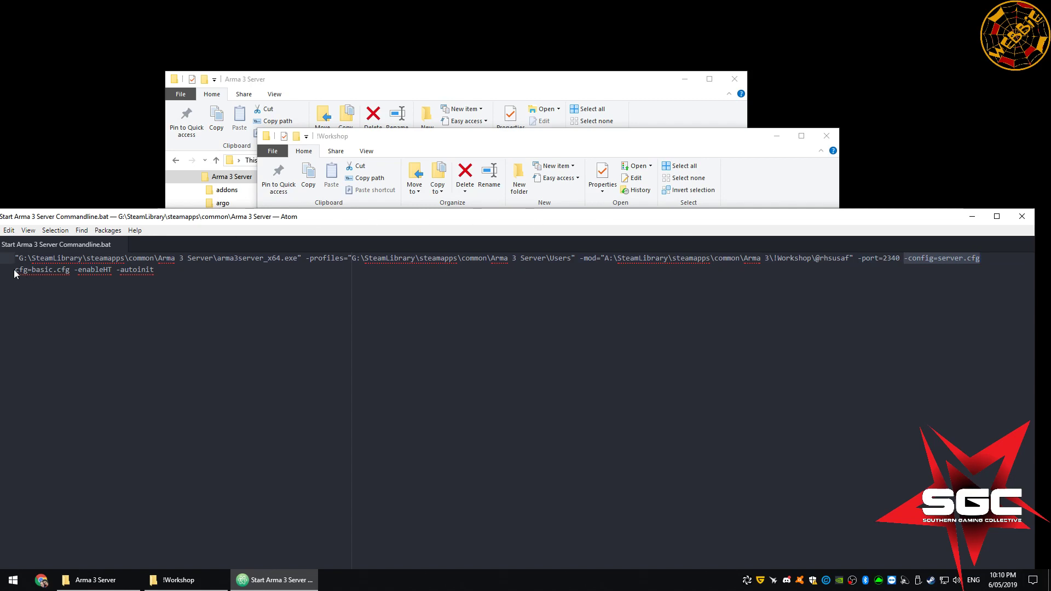
drag(14, 271, 70, 272)
drag(273, 223, 319, 372)
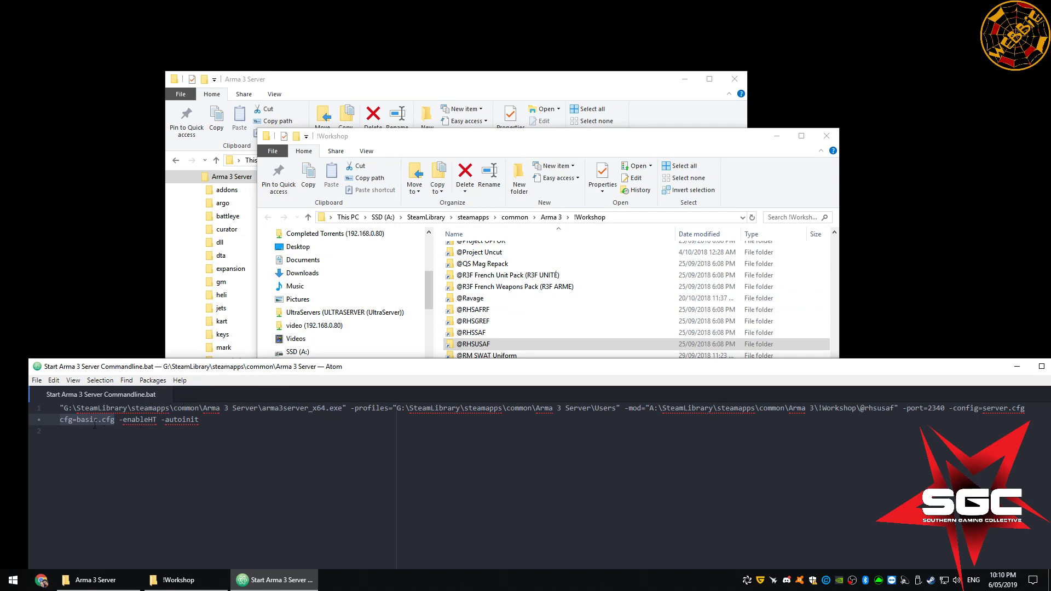
- Examine the -enableHT option, the arma3server_x64.exe executable name and the -autoinit option in the launch line
drag(76, 420, 157, 419)
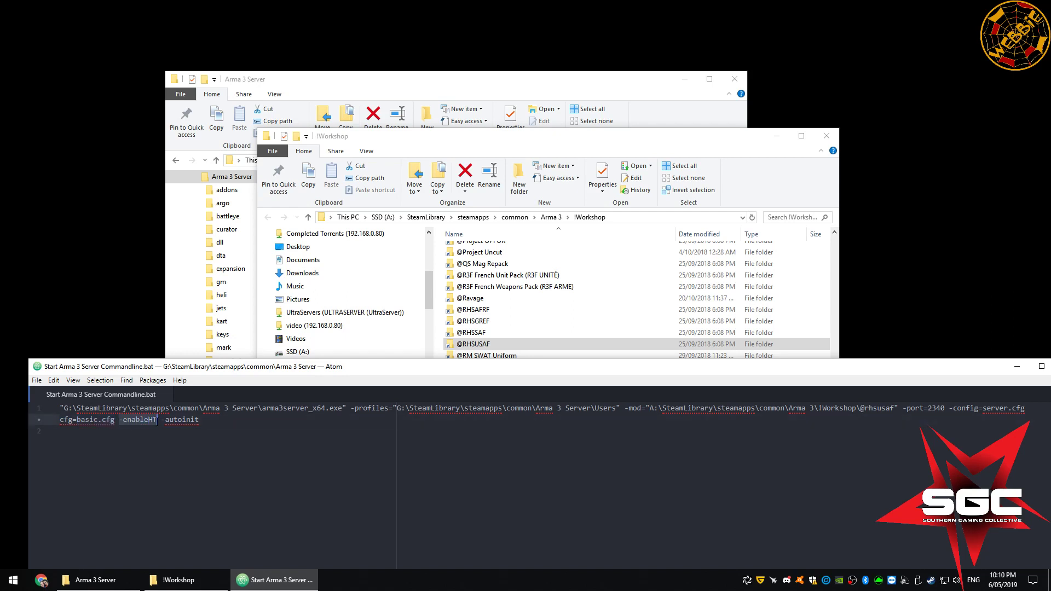
drag(289, 368, 264, 387)
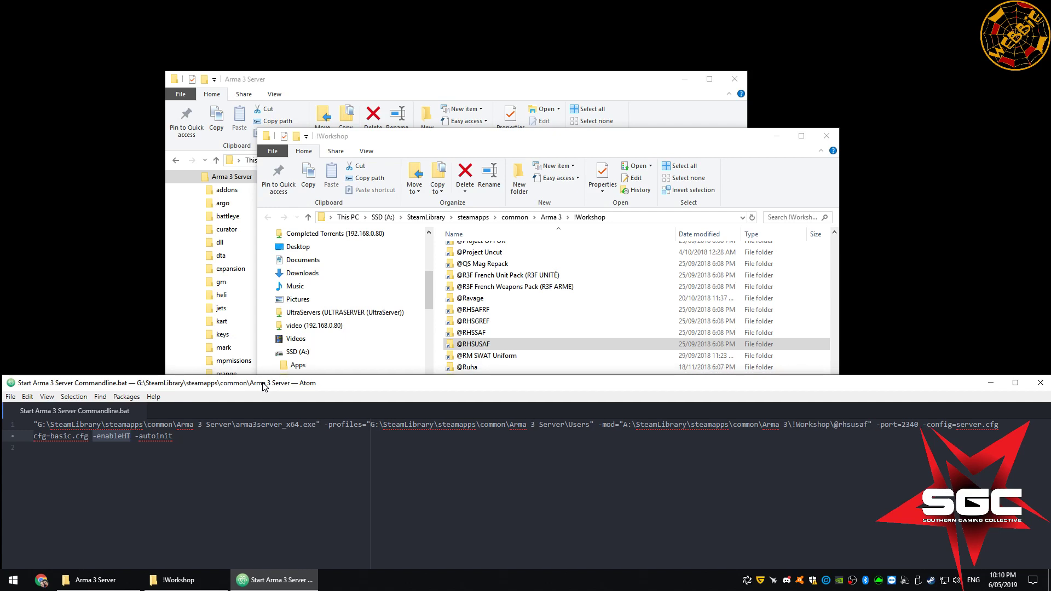
drag(236, 425, 314, 425)
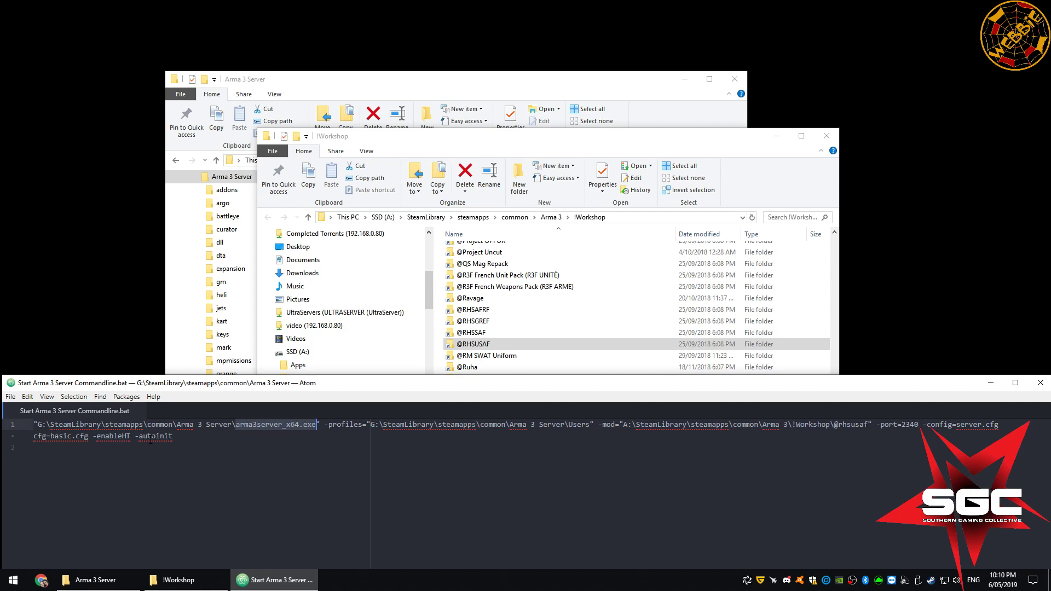
click(108, 437)
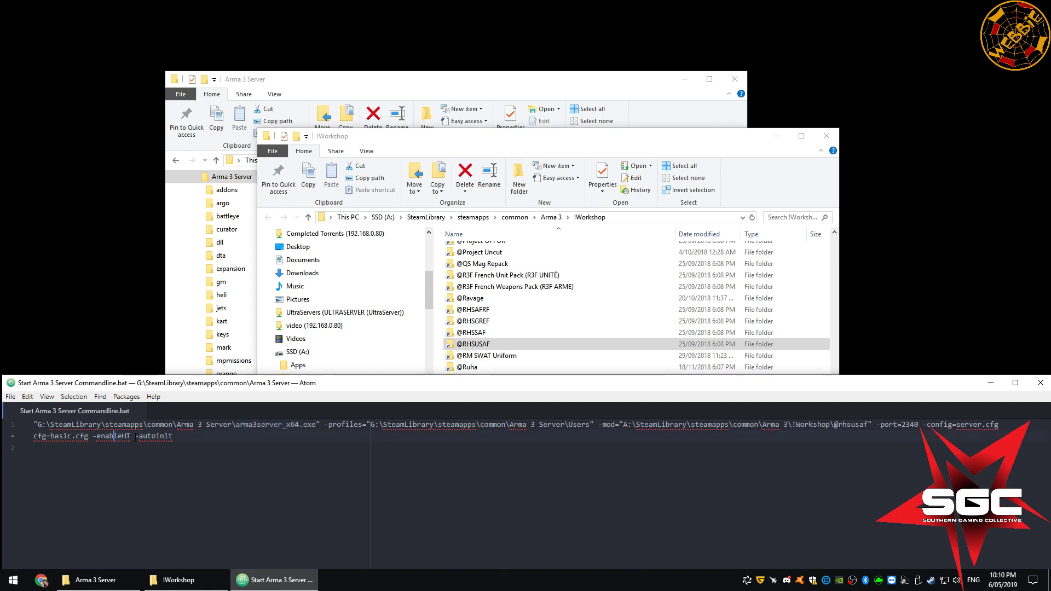
drag(135, 438, 173, 437)
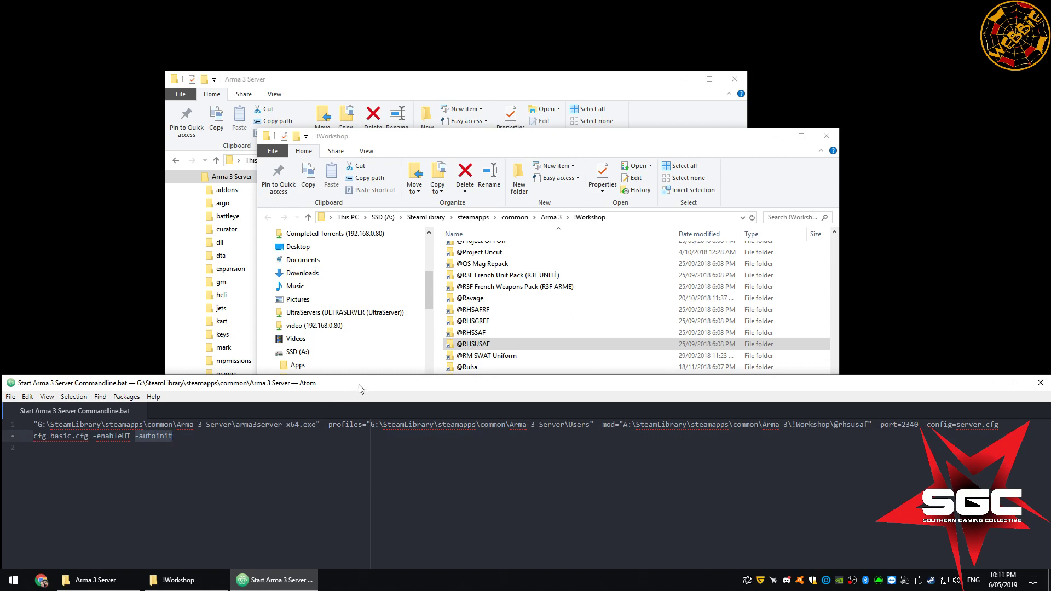
drag(359, 384, 374, 145)
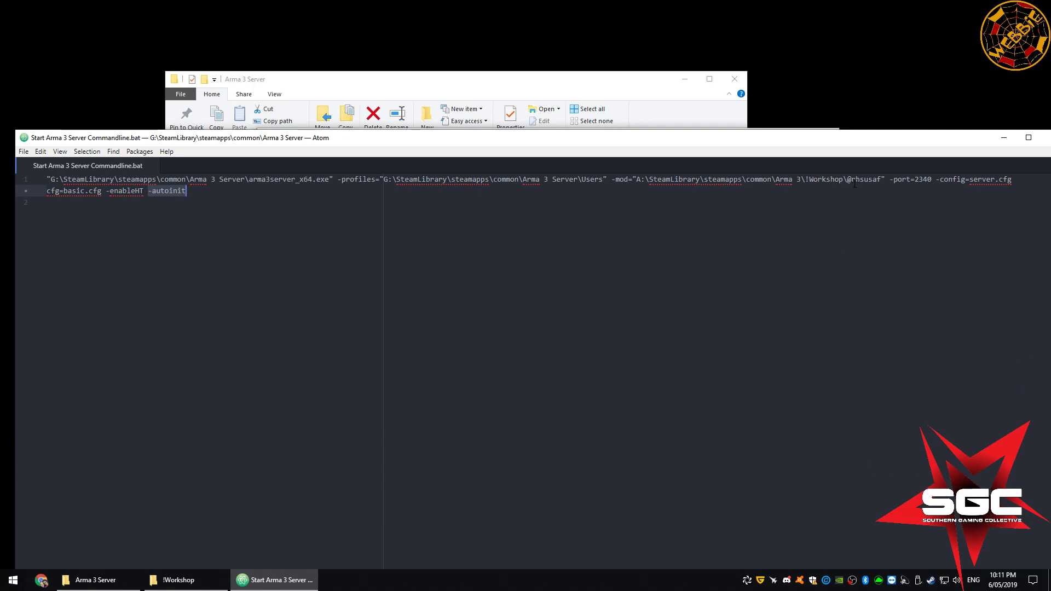
drag(847, 180, 877, 181)
drag(678, 180, 852, 184)
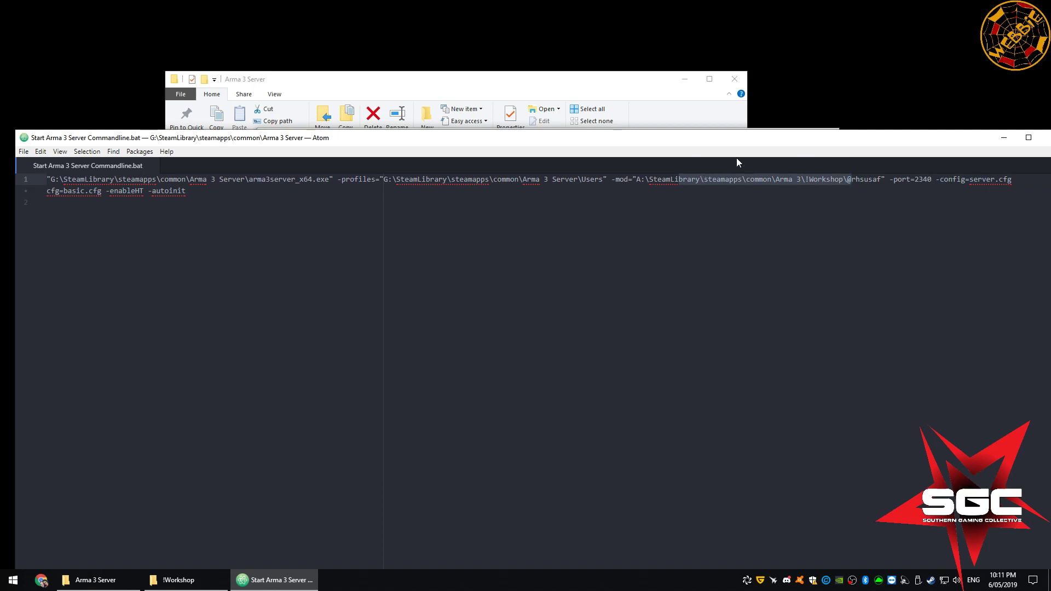
drag(722, 142, 654, 373)
- Copy the full path of the !Workshop folder and highlight the matching path in the batch file's -mod parameter
click(625, 218)
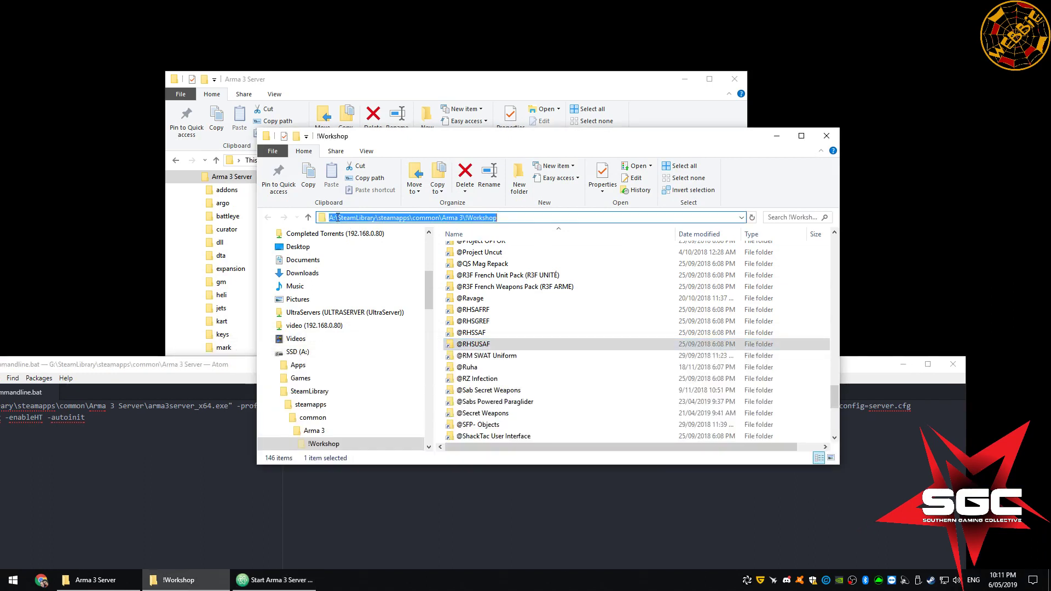
right_click(432, 218)
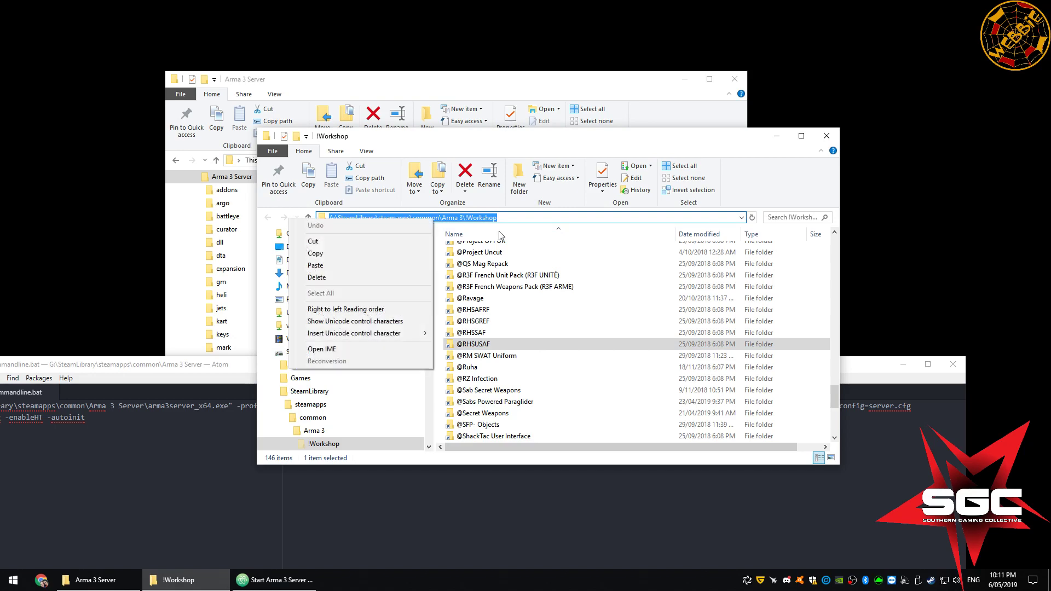
click(543, 234)
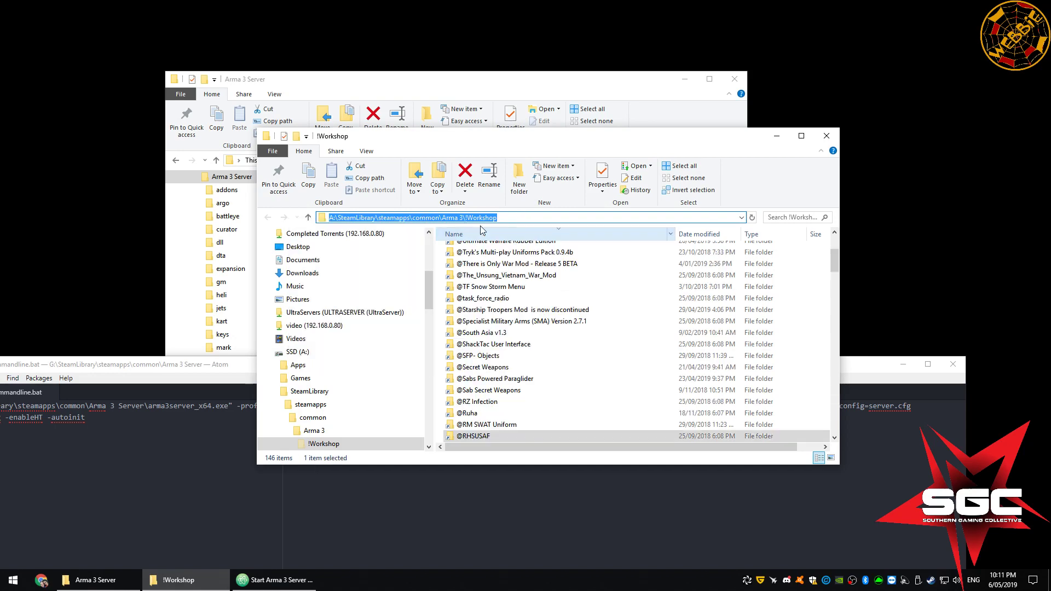
right_click(390, 219)
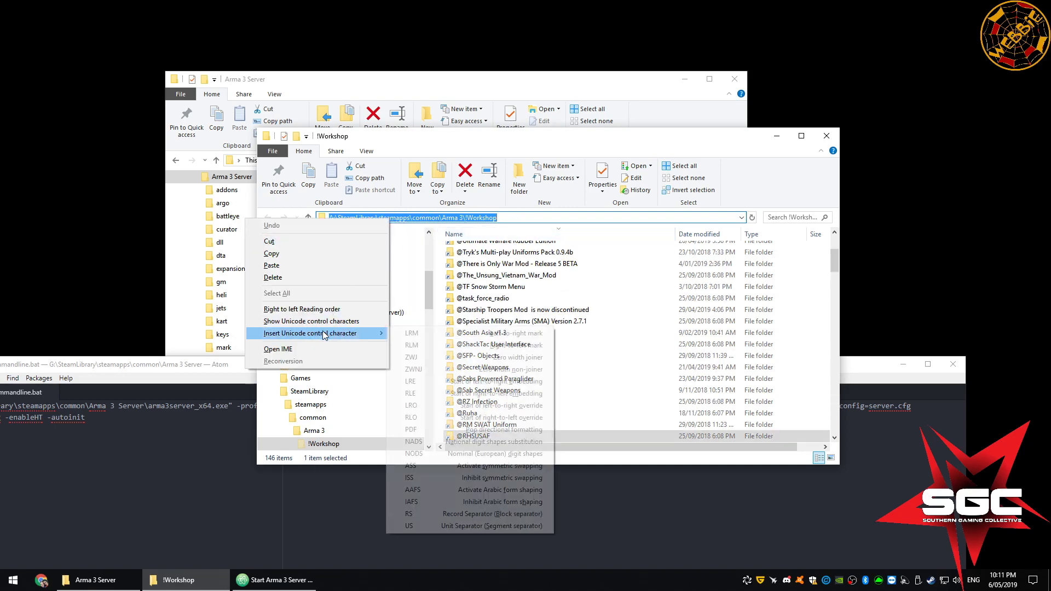
click(295, 254)
click(240, 438)
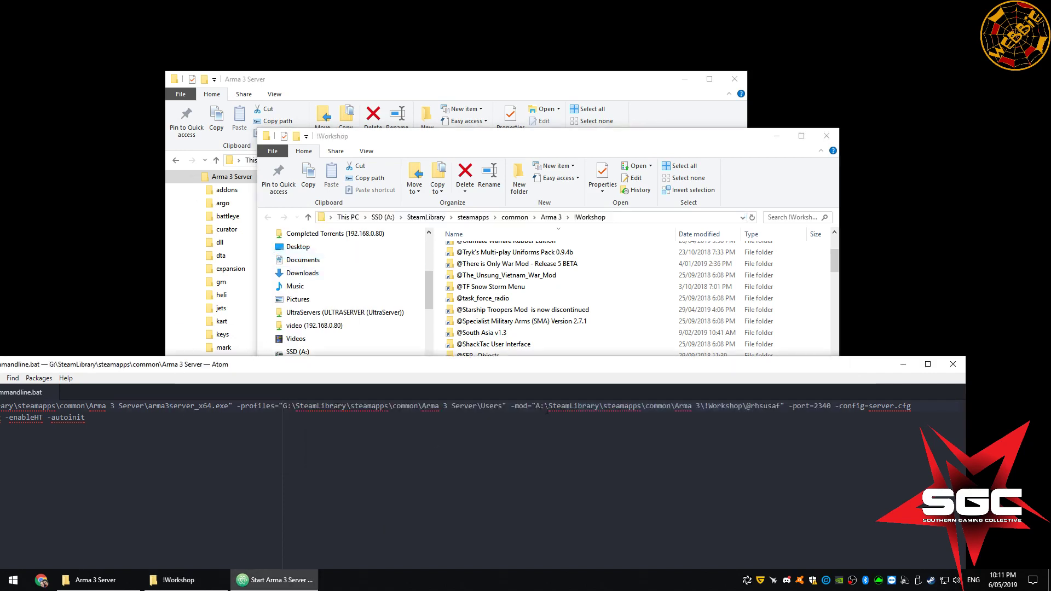
drag(535, 406, 742, 411)
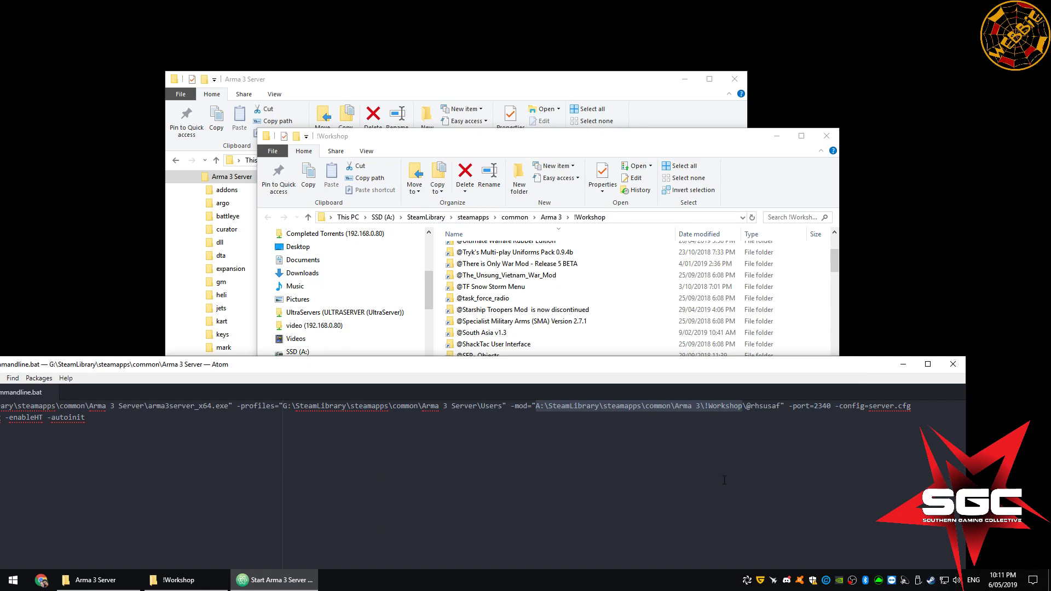
key(Right)
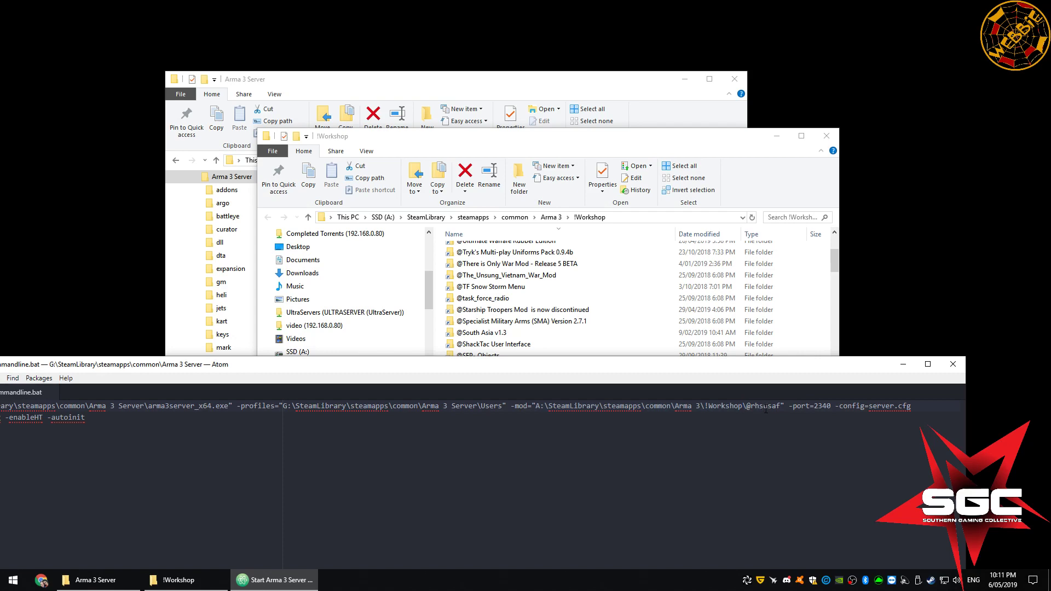
- Close the batch file editor and minimise the !Workshop folder window
drag(529, 369, 452, 330)
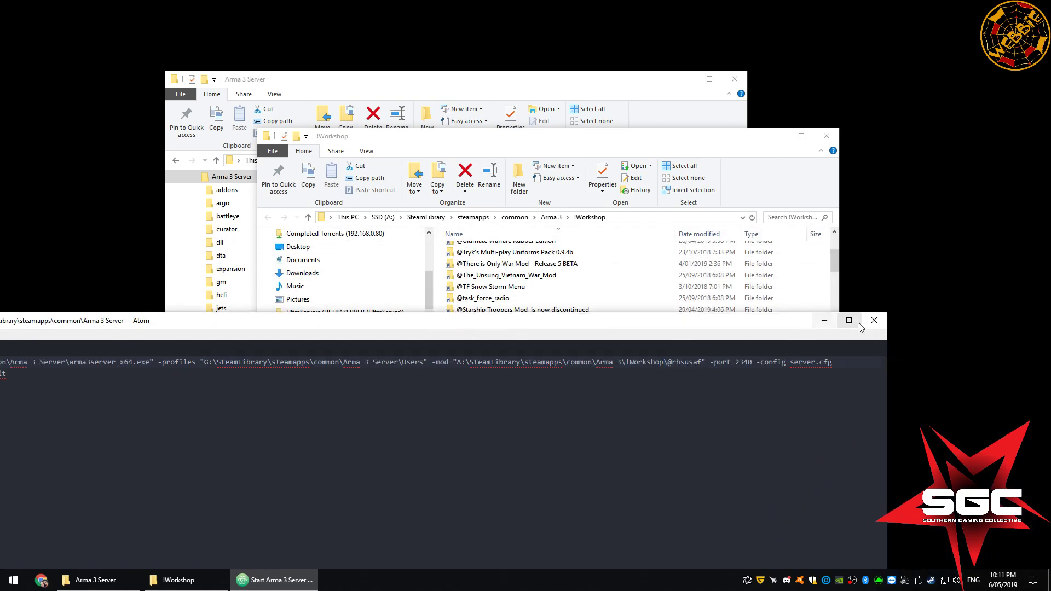
click(874, 320)
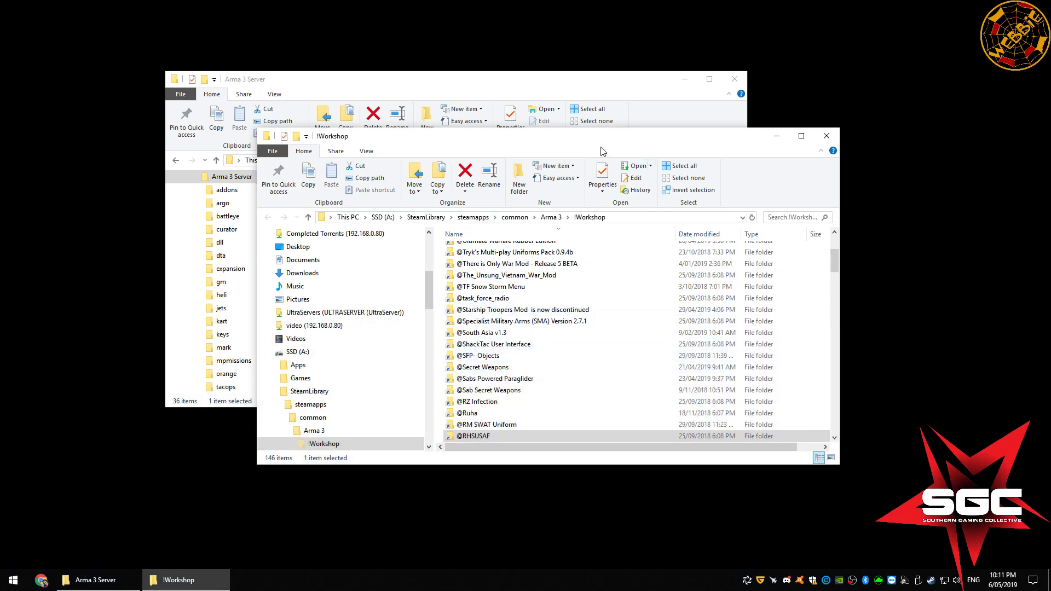
click(776, 137)
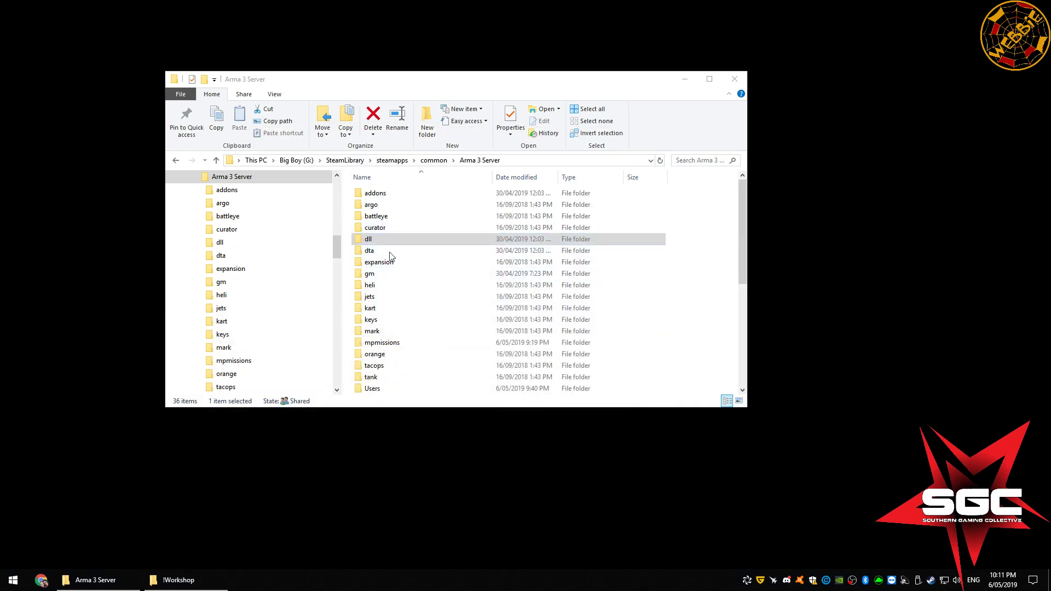
- Open server.cfg from the Arma 3 Server folder and maximise the editor window
scroll(434, 326, down, 6)
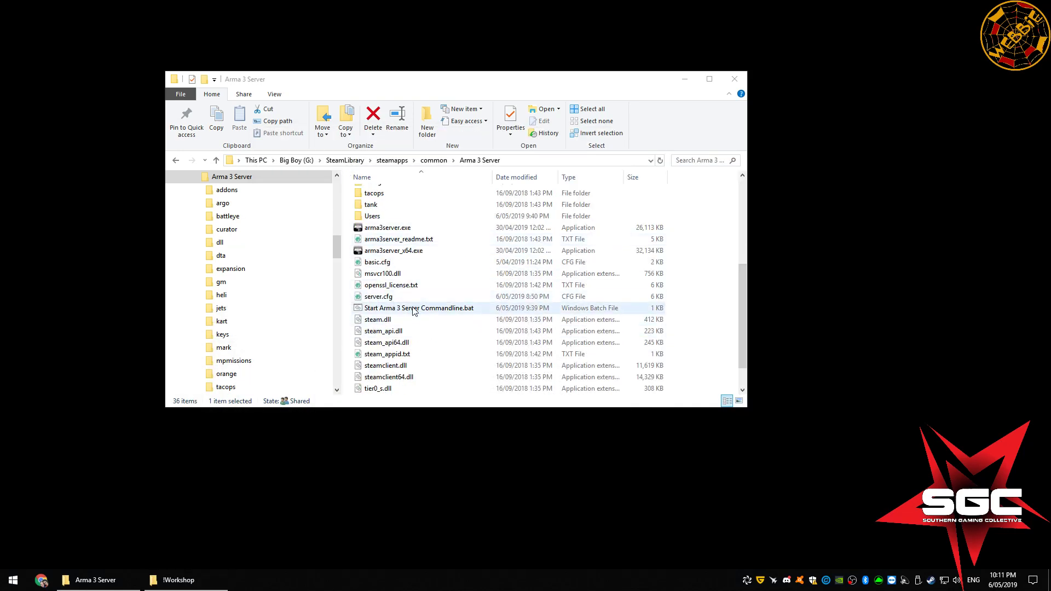
click(388, 300)
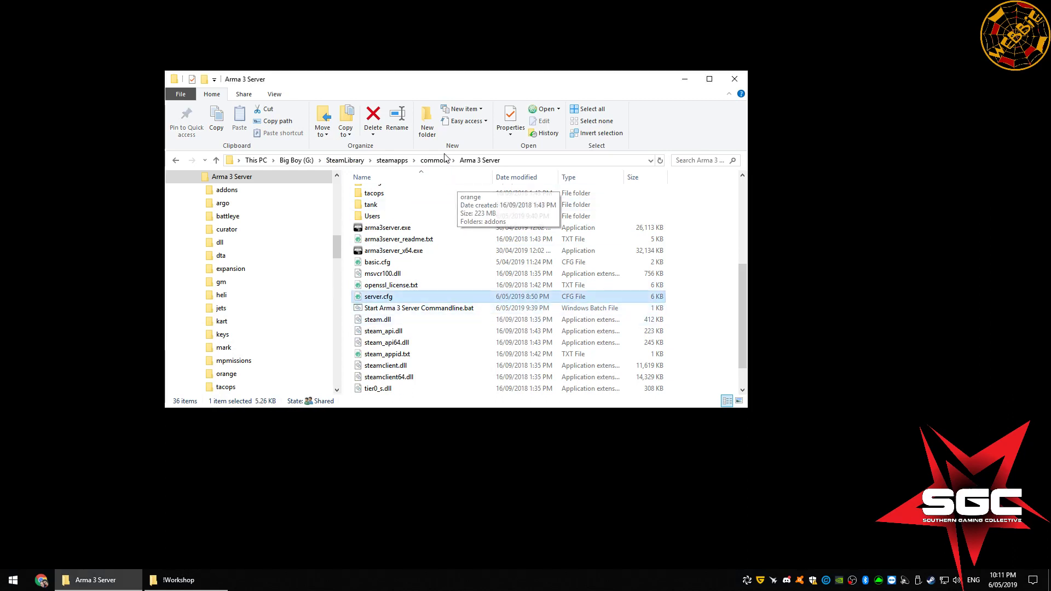
double_click(474, 295)
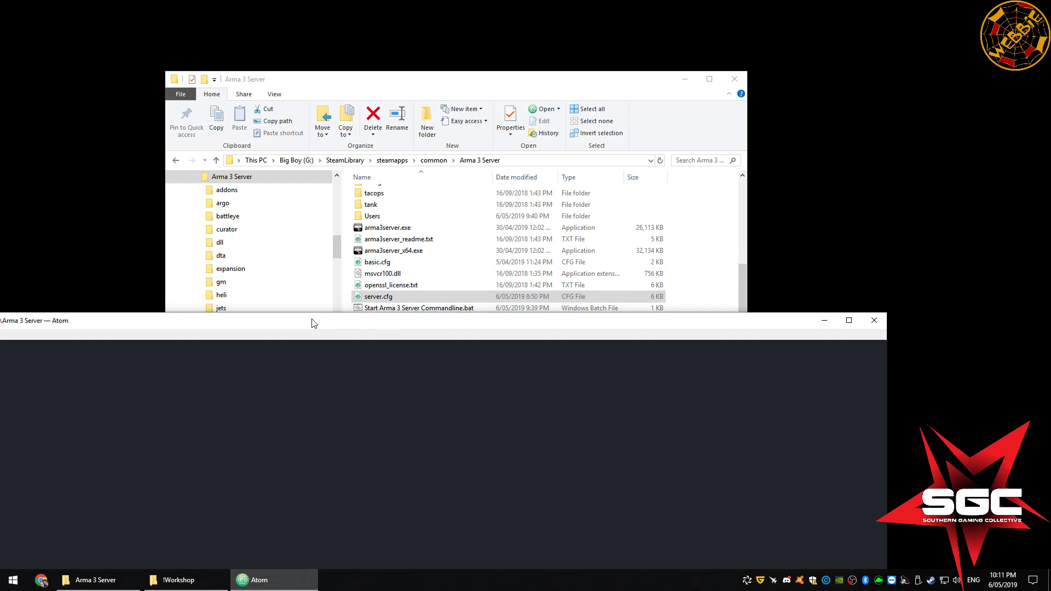
double_click(436, 230)
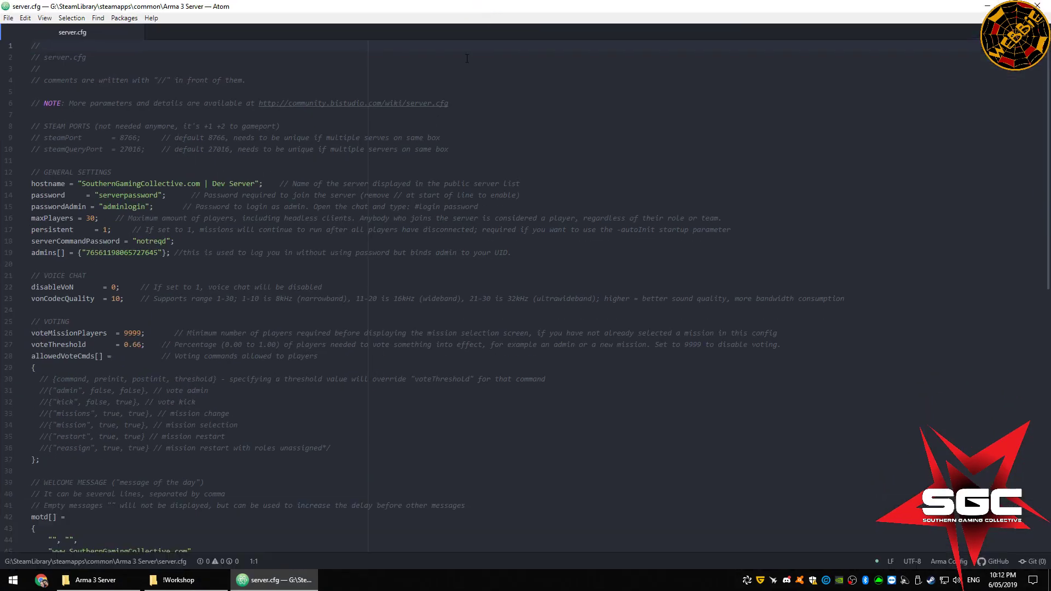
- Review the hostname, password and passwordAdmin entries under General Settings, including the comment on logging in as admin
click(155, 206)
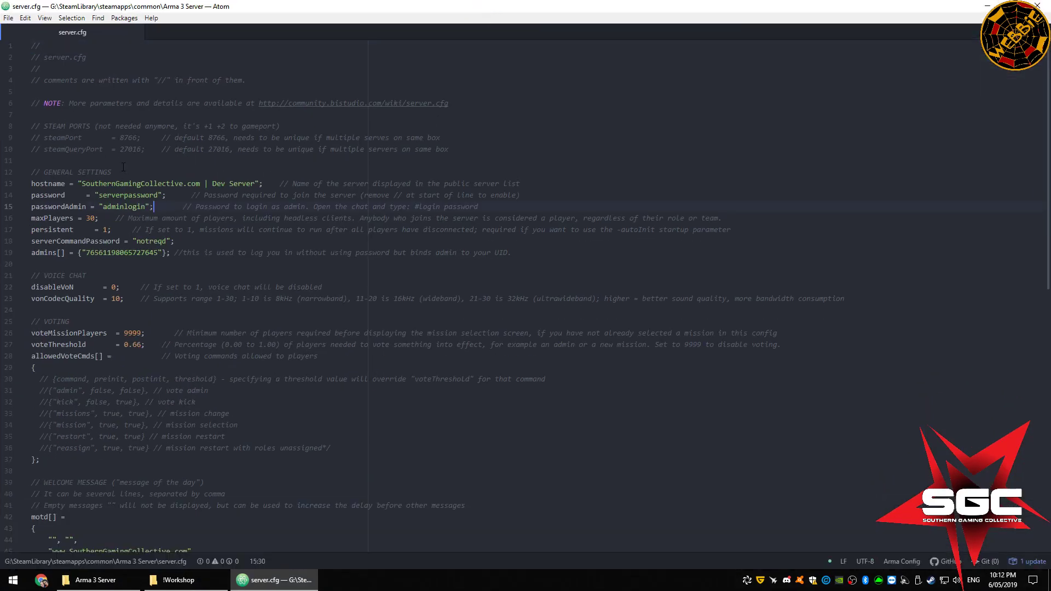
scroll(123, 166, down, 1)
click(94, 158)
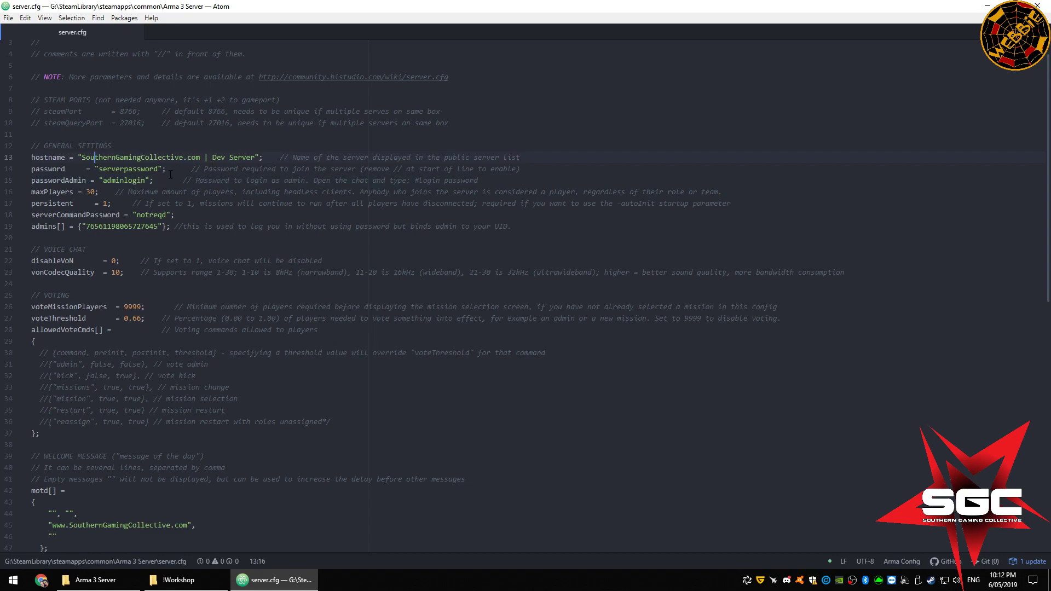
click(141, 169)
drag(200, 180, 479, 180)
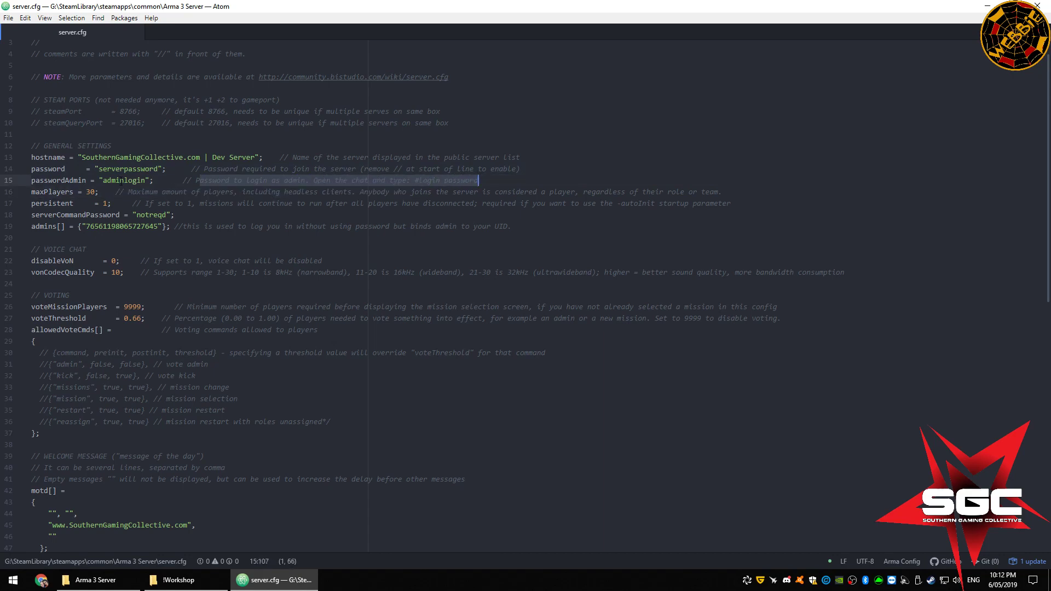
click(120, 182)
- Examine the admins[] entry and its comment, and compare it with the passwordAdmin entry
click(124, 226)
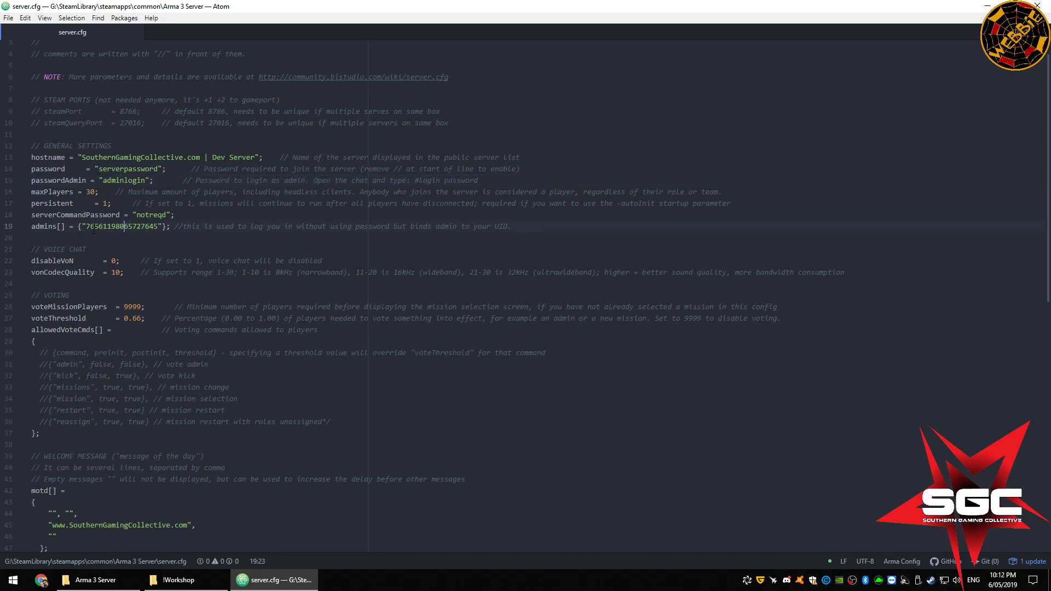
drag(85, 226, 509, 229)
click(195, 204)
click(109, 180)
- Highlight the values of maxPlayers, persistent and serverCommandPassword in the General Settings section
drag(87, 191, 96, 193)
click(104, 193)
double_click(104, 204)
double_click(148, 215)
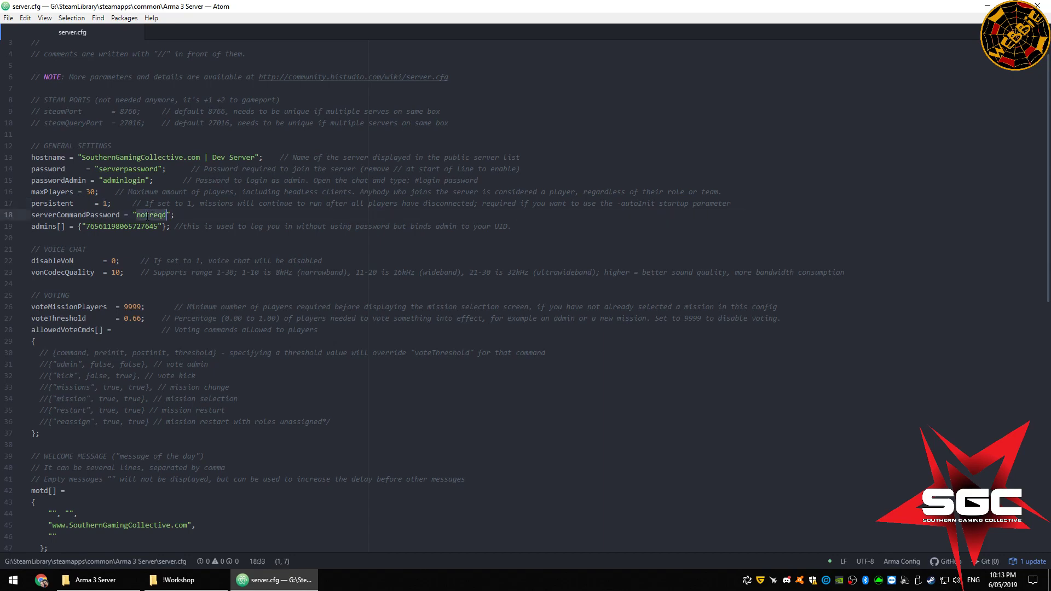
- Review the serverCommandPassword and admins[] entries, followed by the Voice Chat and Voting sections of server.cfg
click(174, 223)
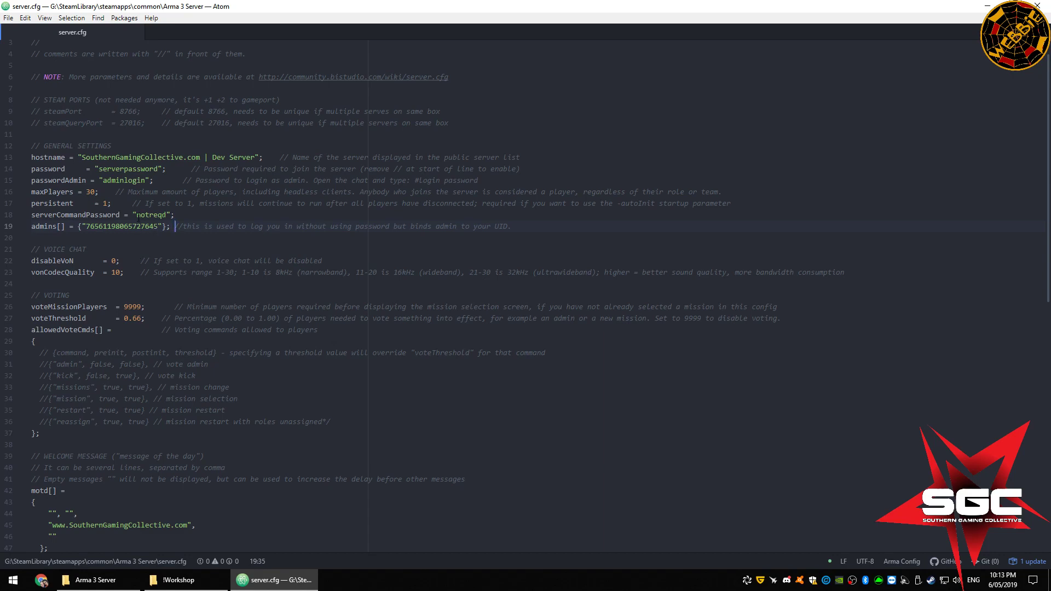
drag(136, 214, 166, 214)
click(219, 273)
scroll(113, 254, down, 3)
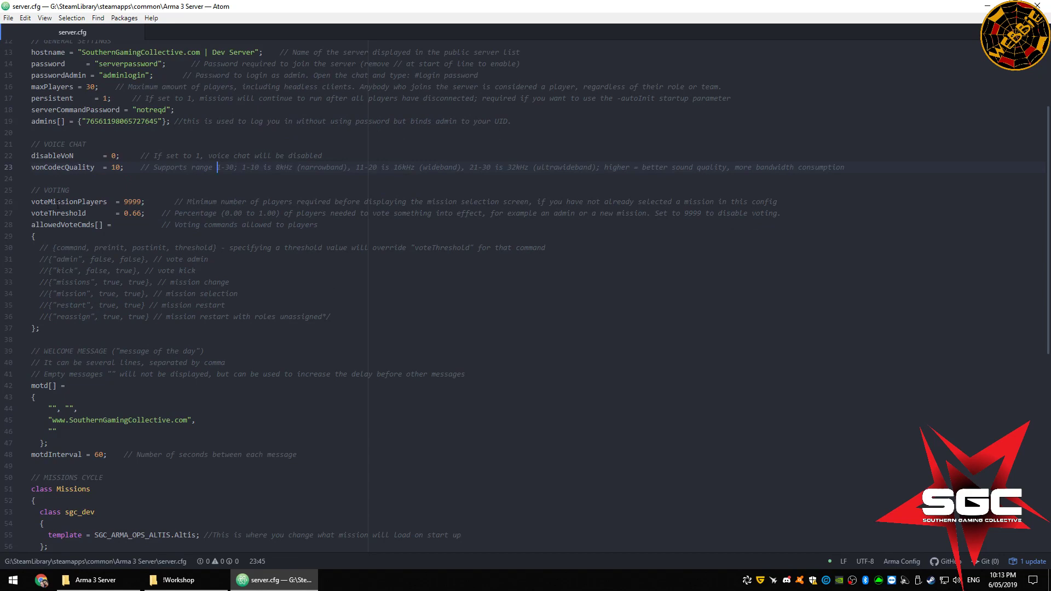
scroll(123, 262, down, 2)
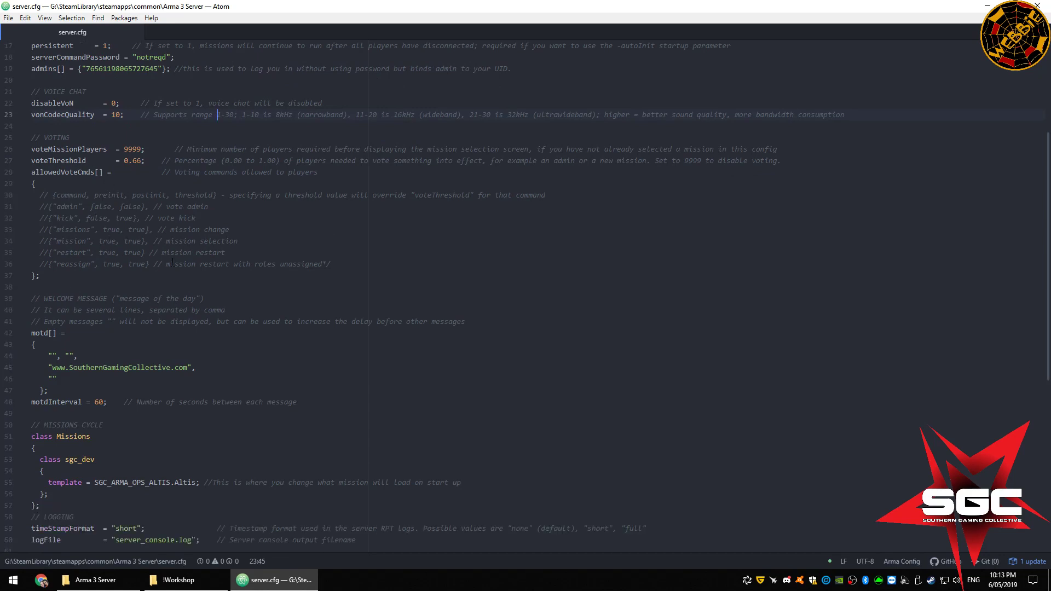
scroll(95, 211, down, 5)
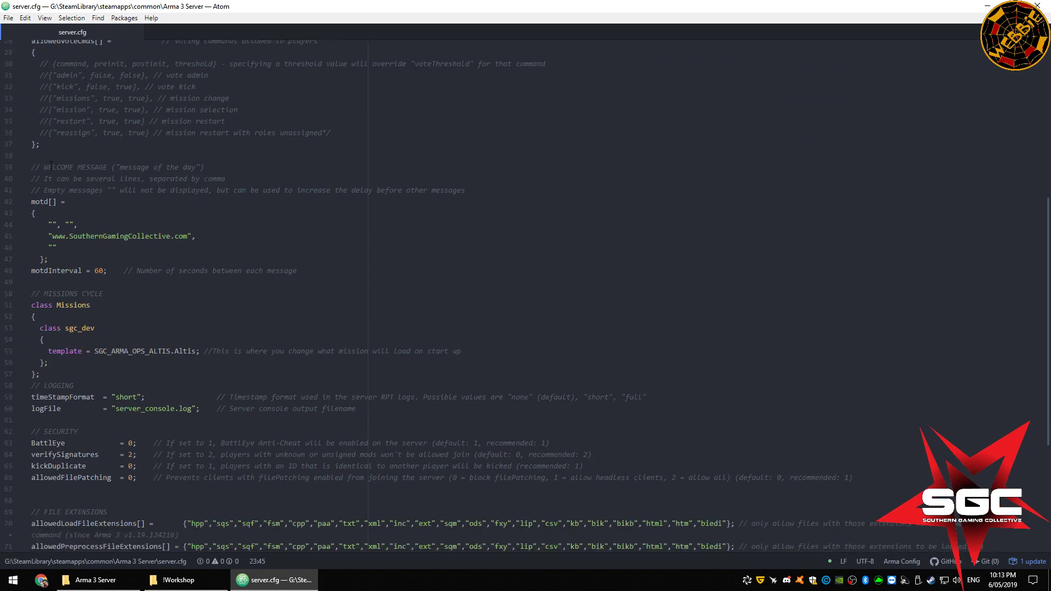
- Examine the Welcome Message section, highlighting the motd[] message lines and checking the motdInterval entry
click(50, 167)
click(44, 202)
click(78, 167)
drag(48, 225, 196, 236)
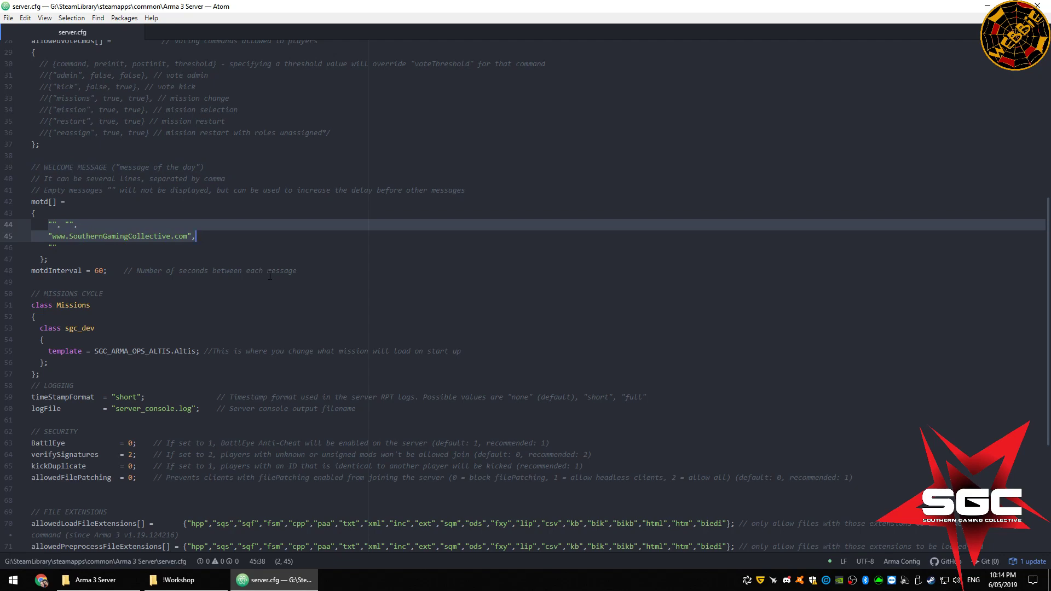
click(100, 270)
drag(48, 225, 58, 225)
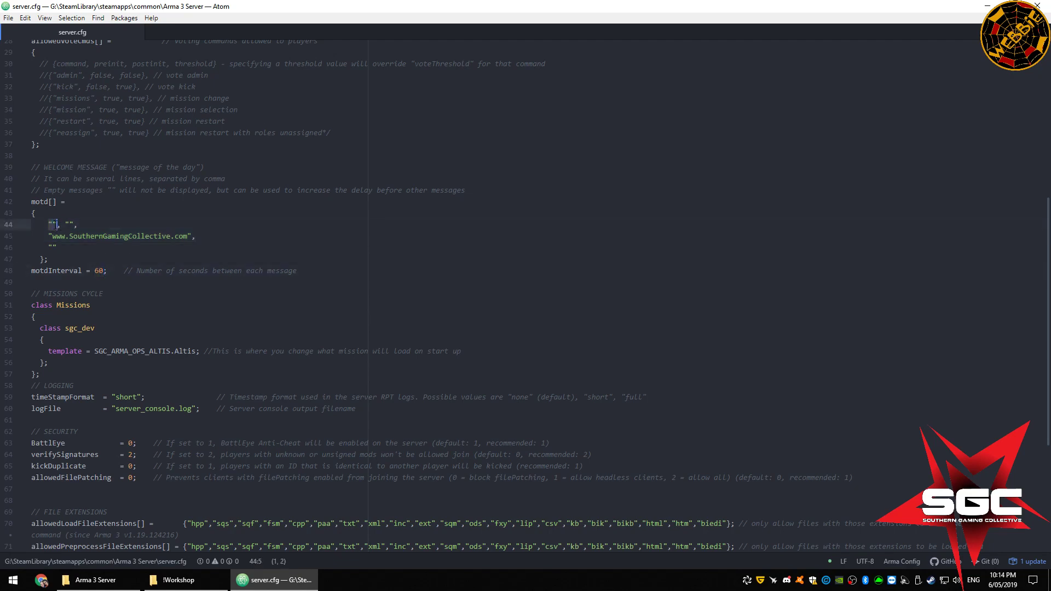
click(50, 225)
drag(50, 225, 195, 237)
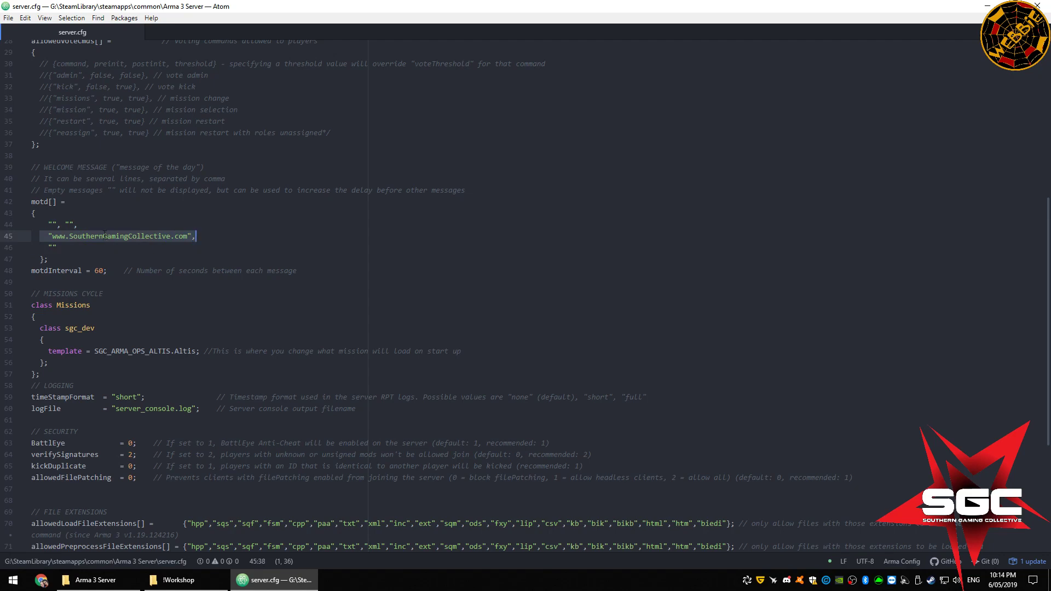
click(140, 271)
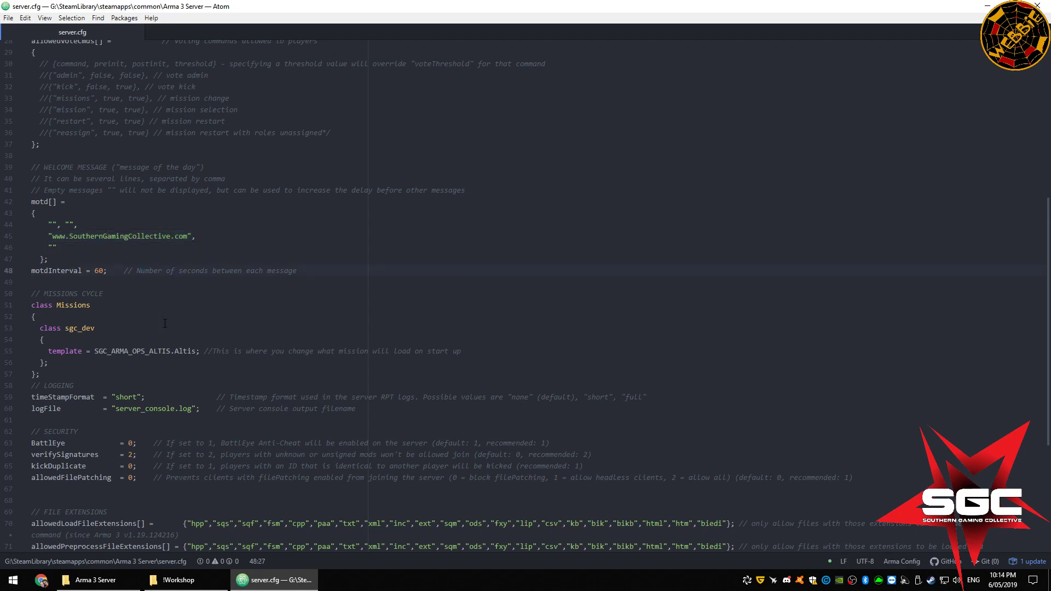
- Highlight the whole Missions Cycle block and examine its class Missions declaration
scroll(228, 249, down, 2)
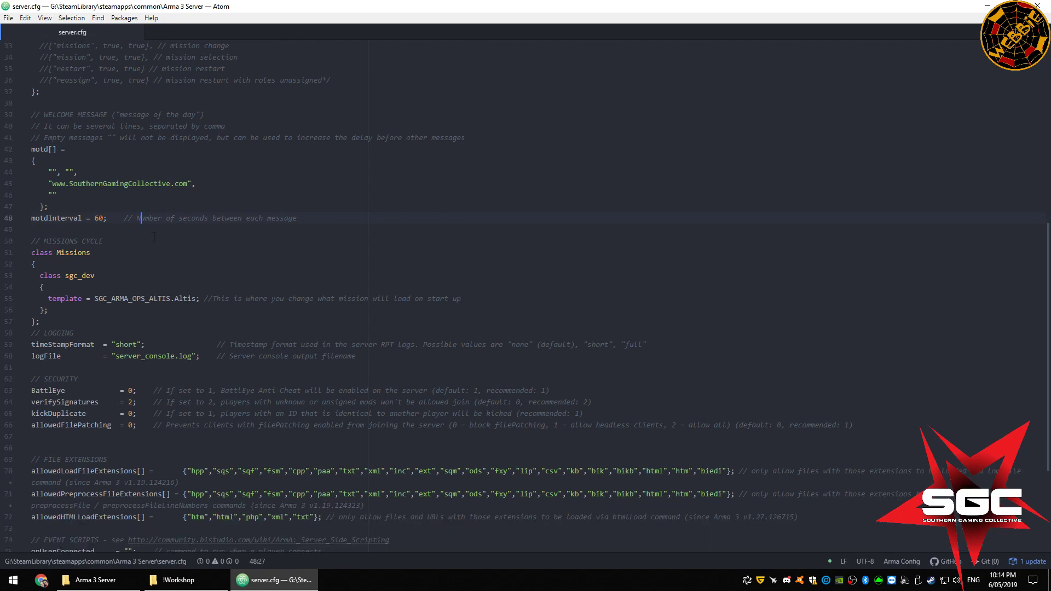
scroll(82, 247, down, 1)
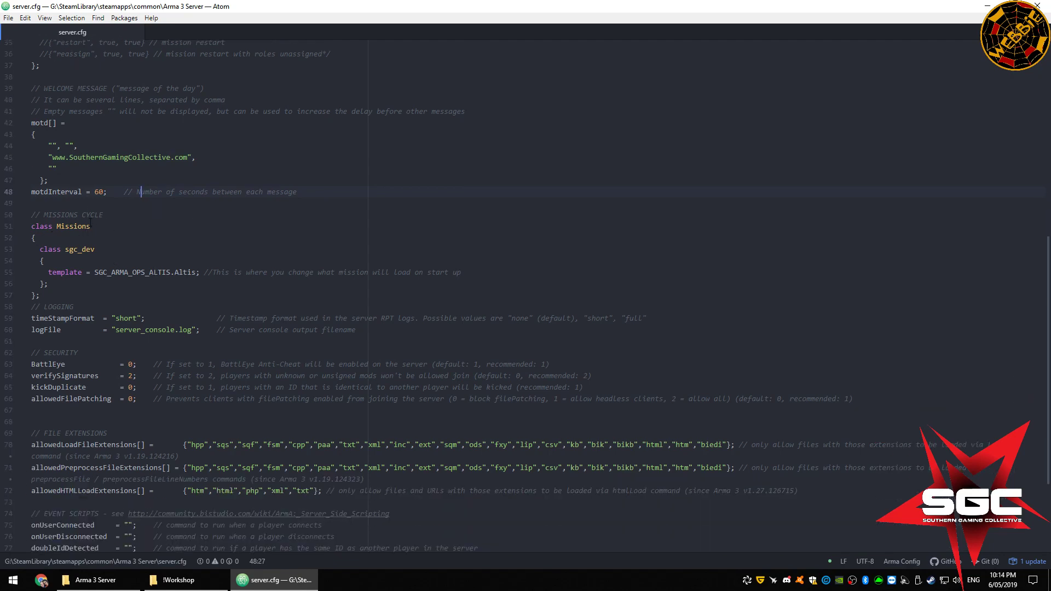
click(99, 214)
drag(33, 216, 52, 297)
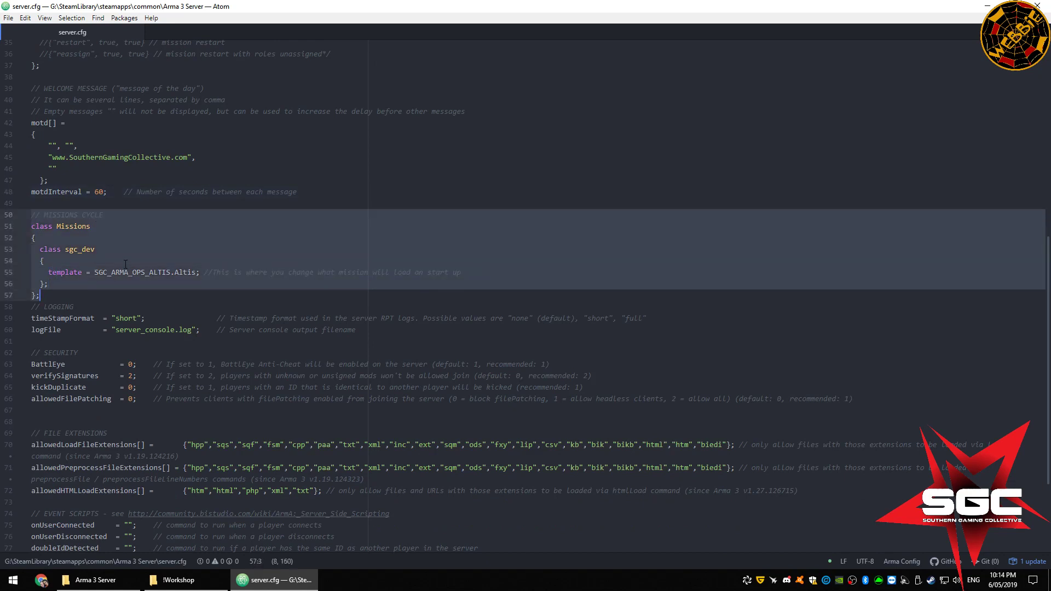
click(61, 227)
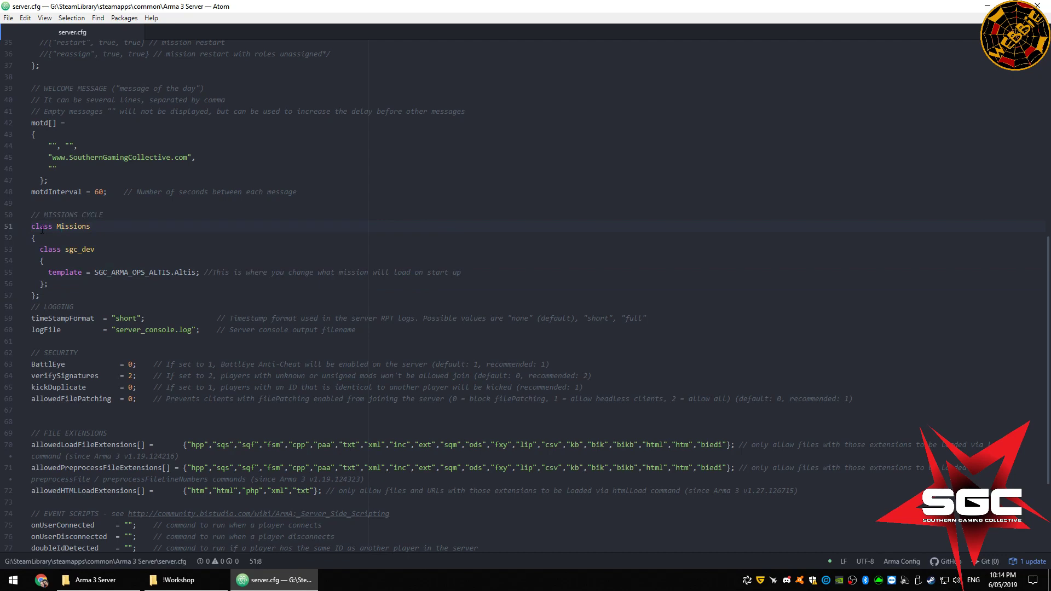
click(72, 229)
click(41, 228)
click(73, 230)
- Highlight the template line, the sgc_dev class name and the mission name assigned to template
drag(48, 272, 209, 272)
drag(50, 232, 93, 257)
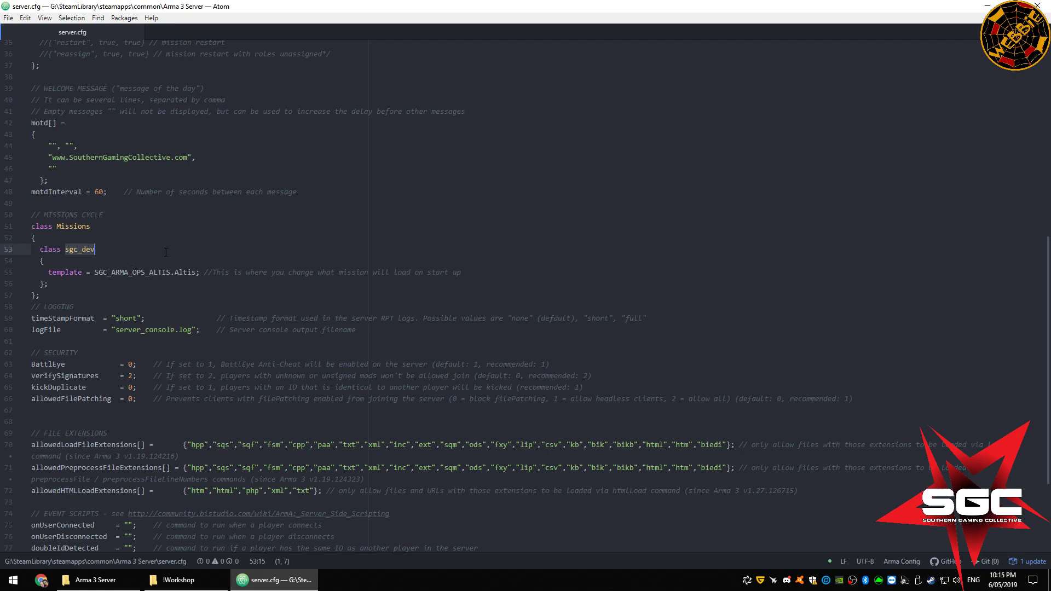
drag(96, 275, 198, 278)
click(197, 273)
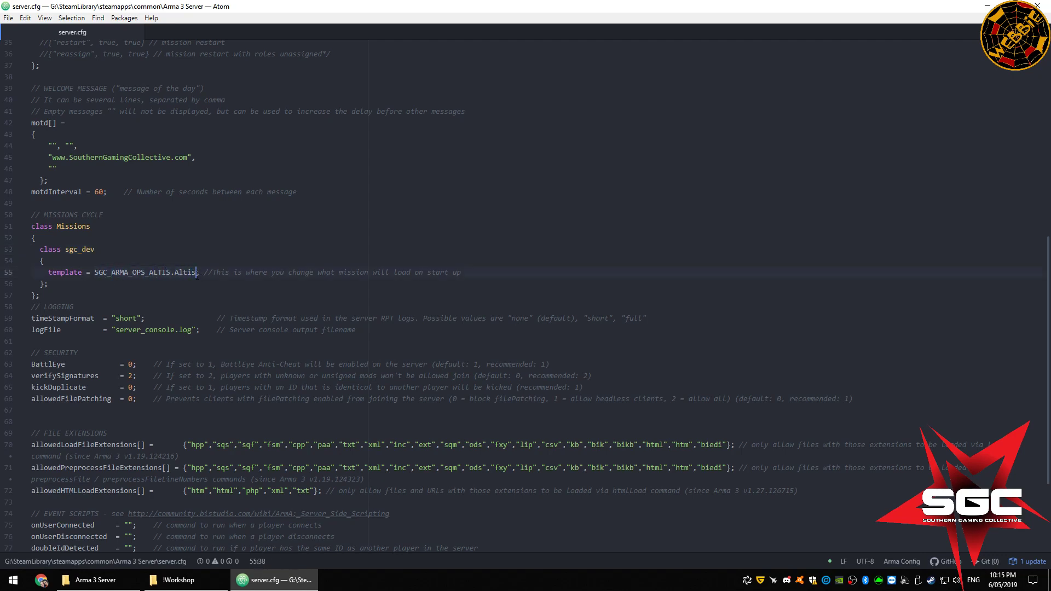
- Open the mpmissions folder inside Arma 3 Server and arrange its window so server.cfg's template line and the mission files are both visible
drag(446, 11, 476, 361)
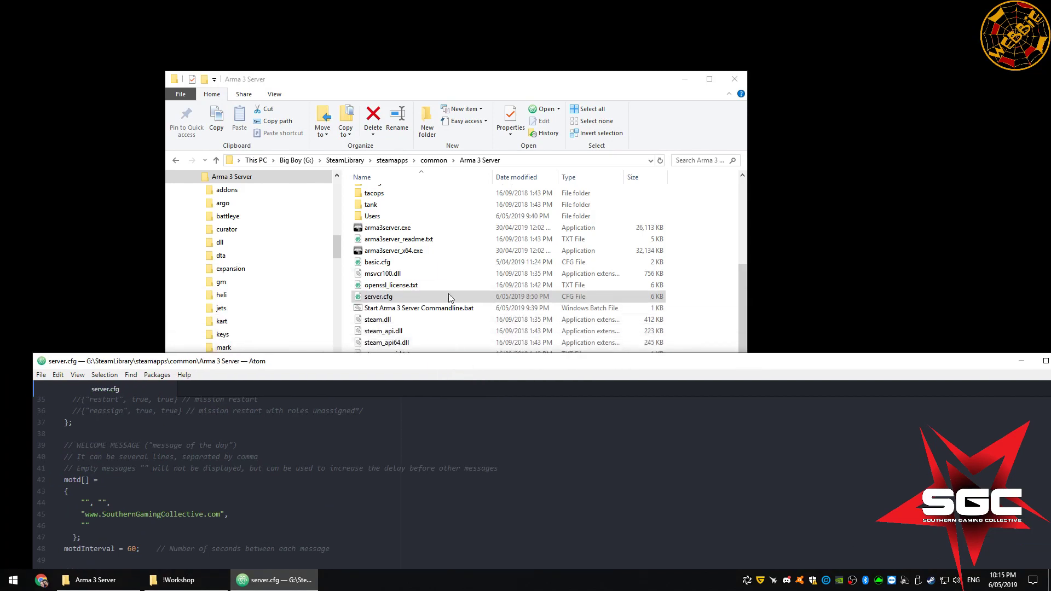
click(383, 273)
scroll(406, 245, up, 2)
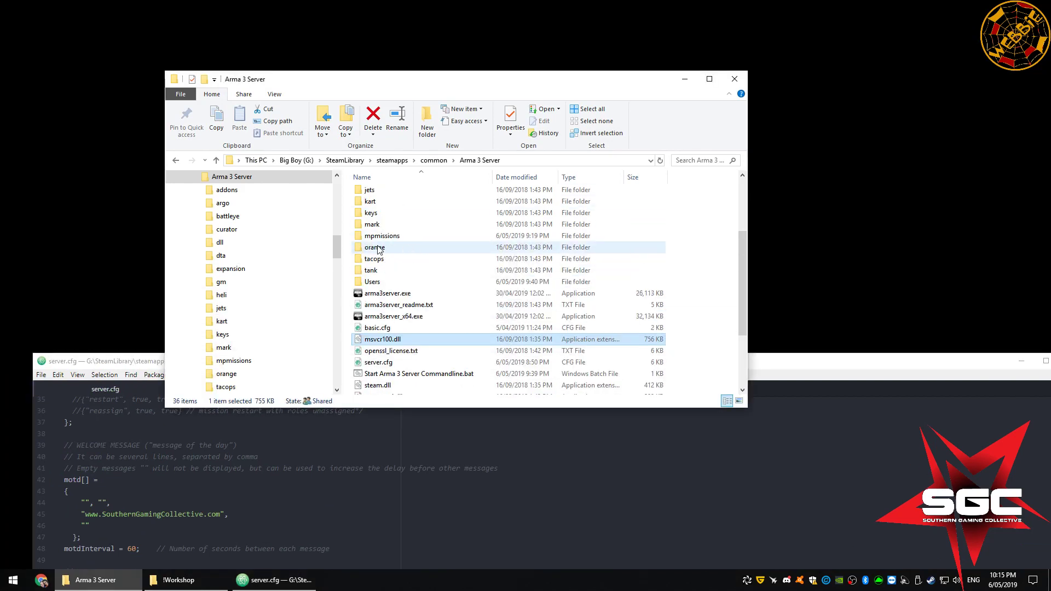
mouse_move(394, 240)
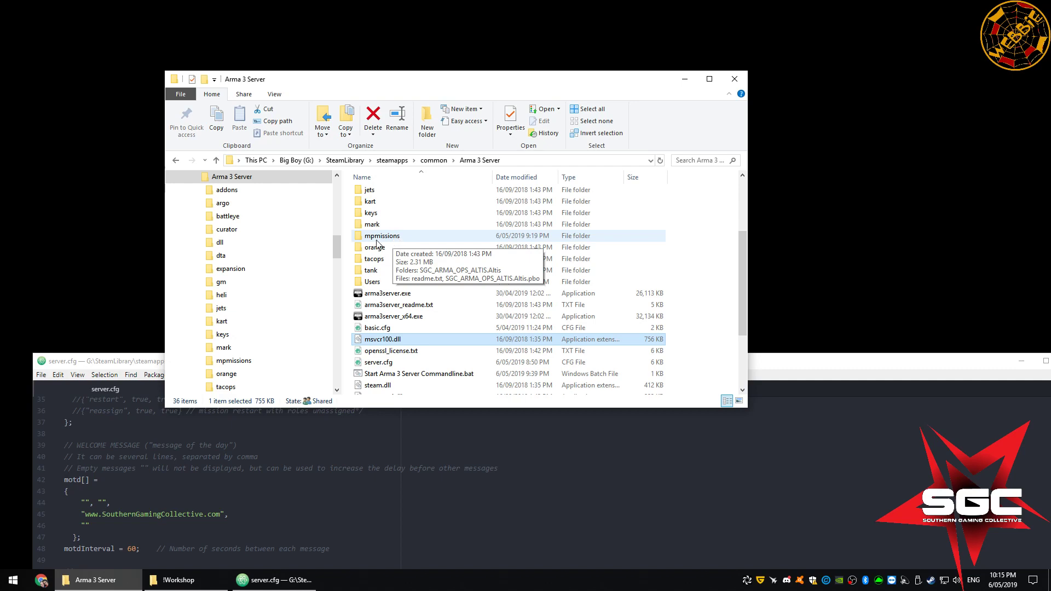
double_click(397, 240)
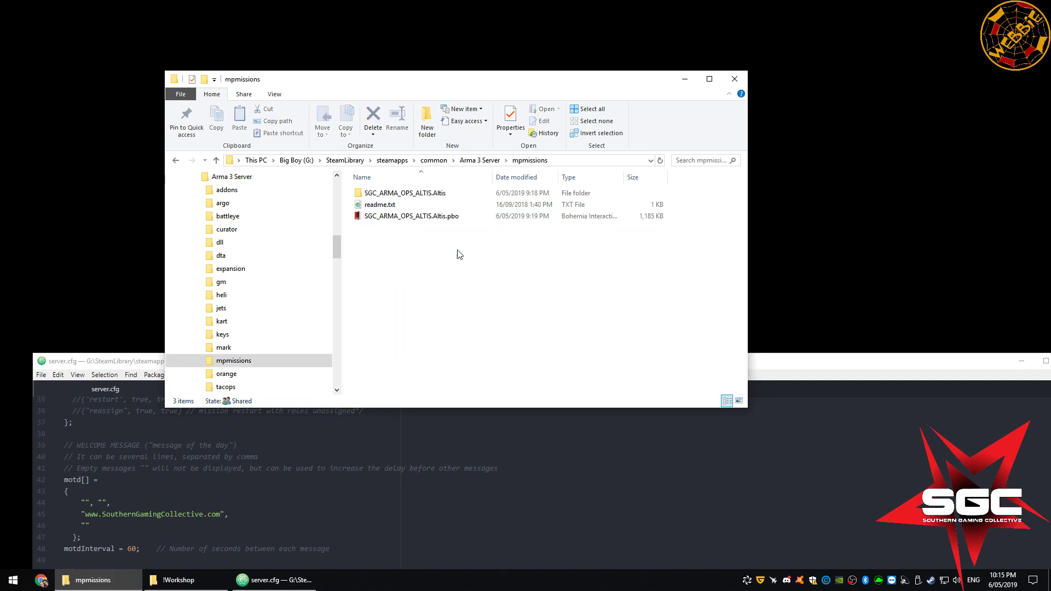
drag(391, 87, 622, 26)
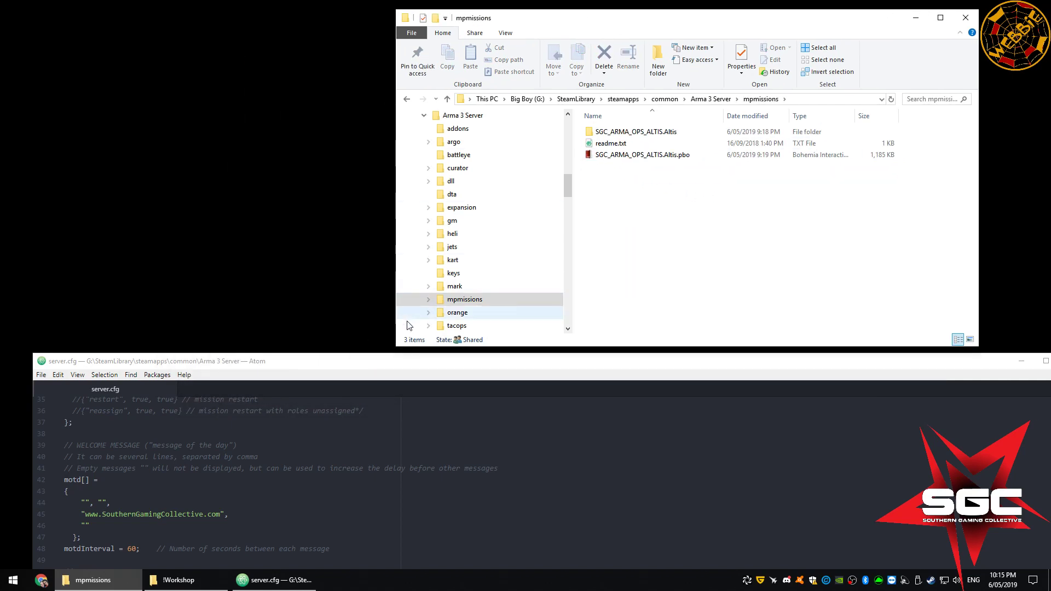
drag(391, 389, 382, 217)
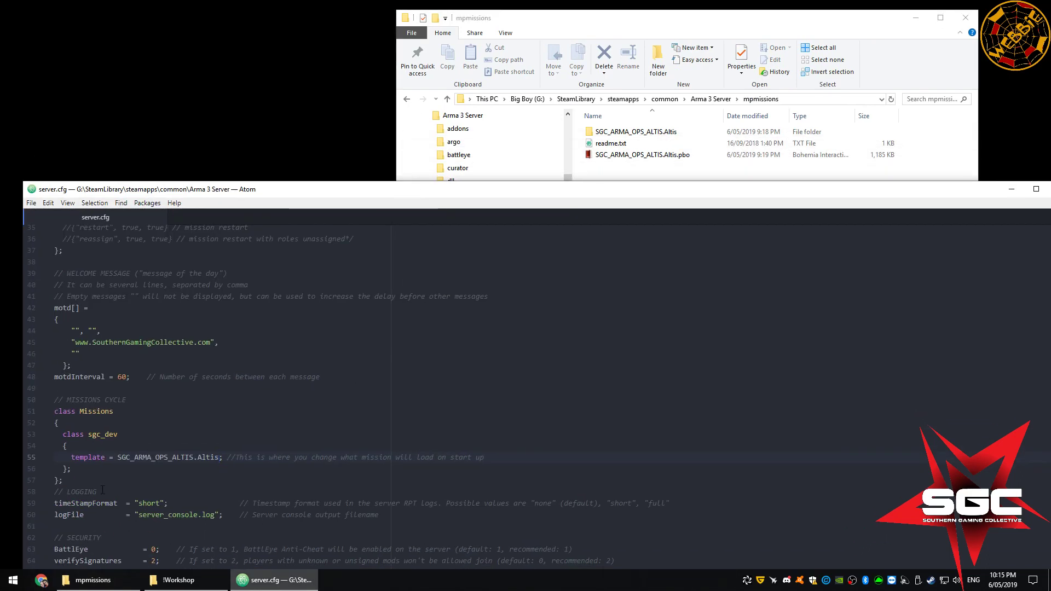
- Copy the SGC_ARMA_OPS_ALTIS.Altis.pbo file name without its extension and paste it as the template value in server.cfg
drag(117, 457, 212, 457)
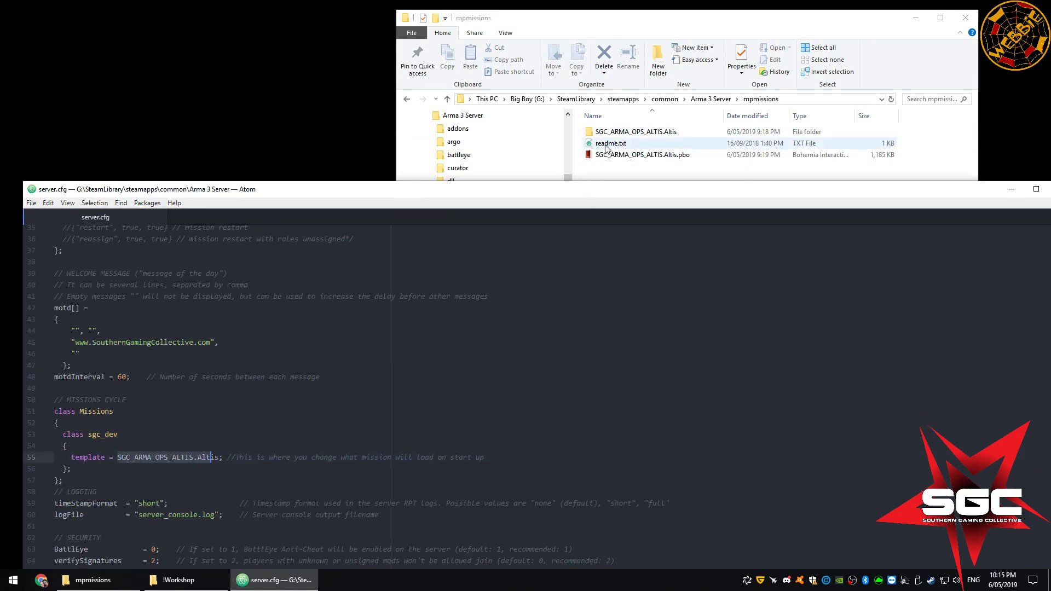
click(640, 155)
key(F2)
key(ctrl+c)
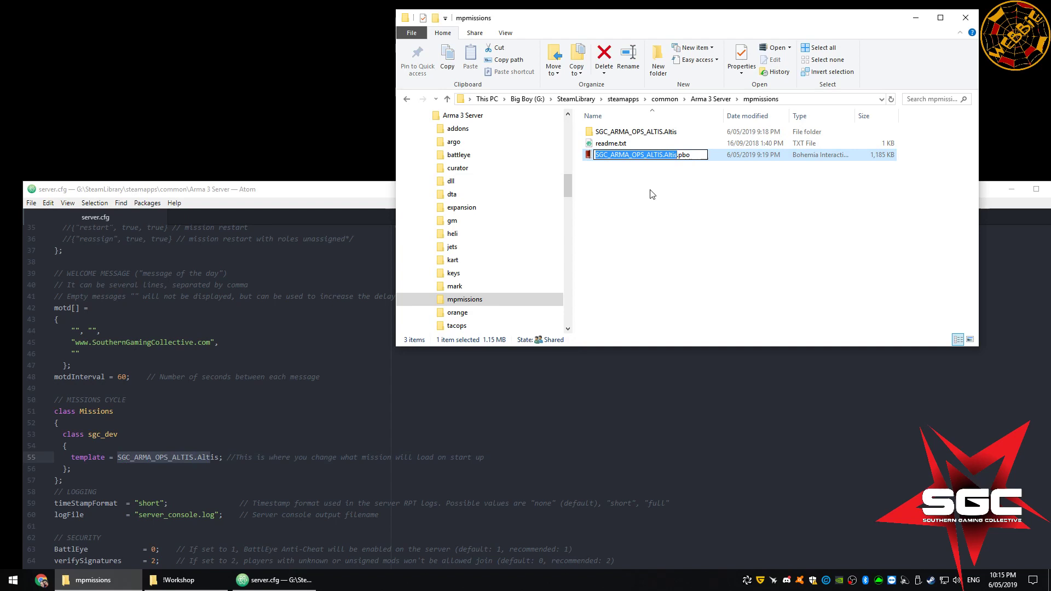
click(648, 205)
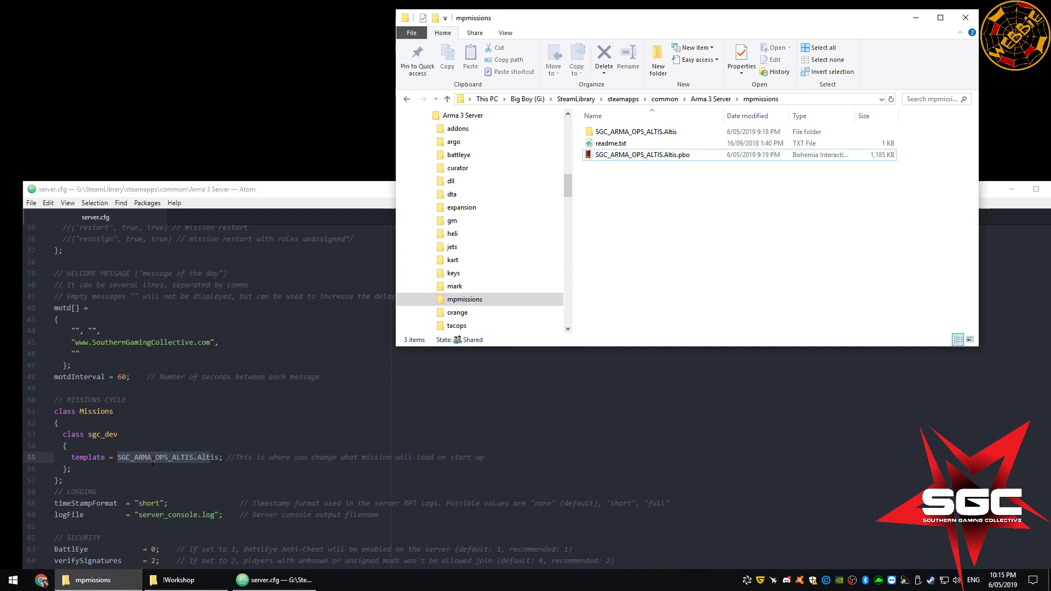
click(153, 462)
drag(118, 457, 218, 457)
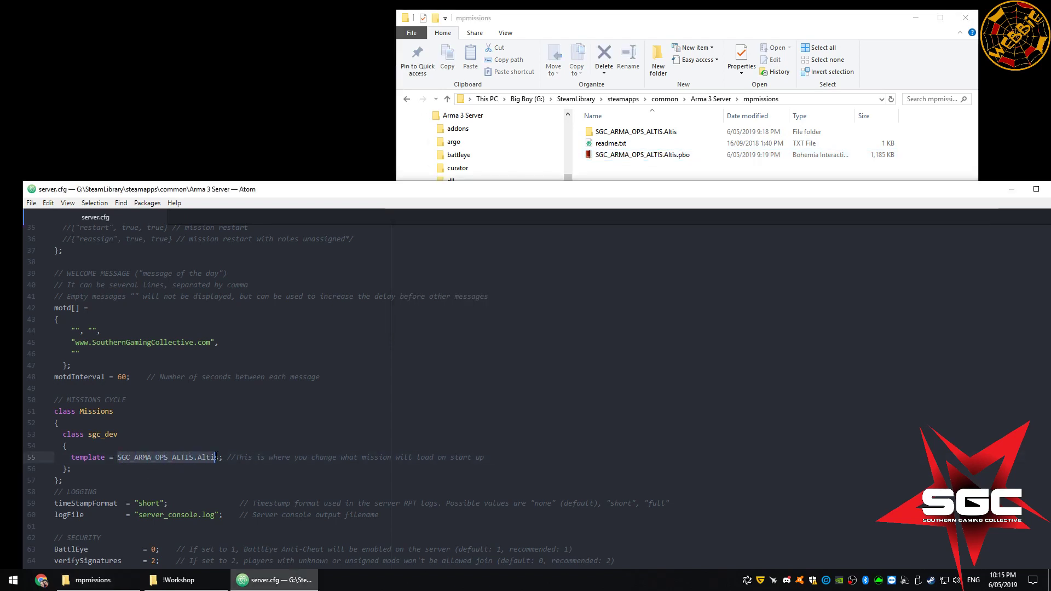
key(ctrl+v)
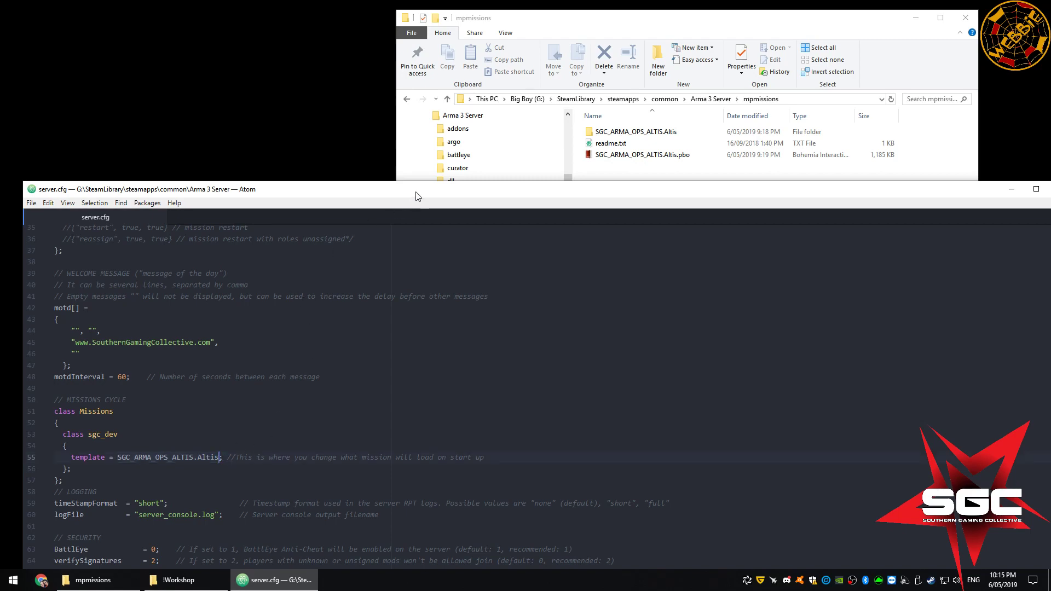
mouse_move(416, 196)
mouse_down()
mouse_move(415, 163)
mouse_move(412, 208)
mouse_up()
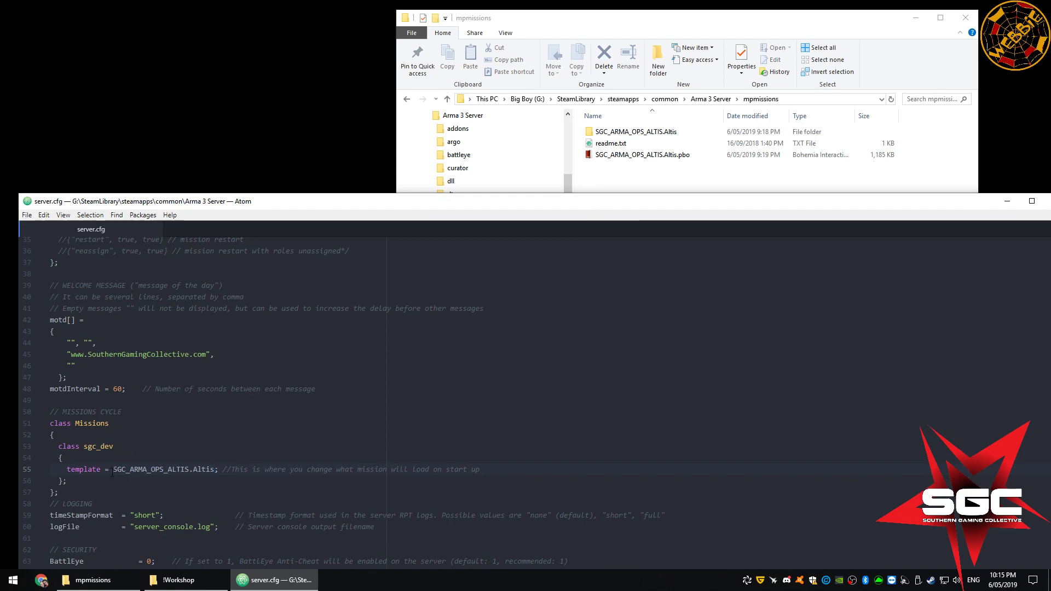
drag(112, 471, 219, 470)
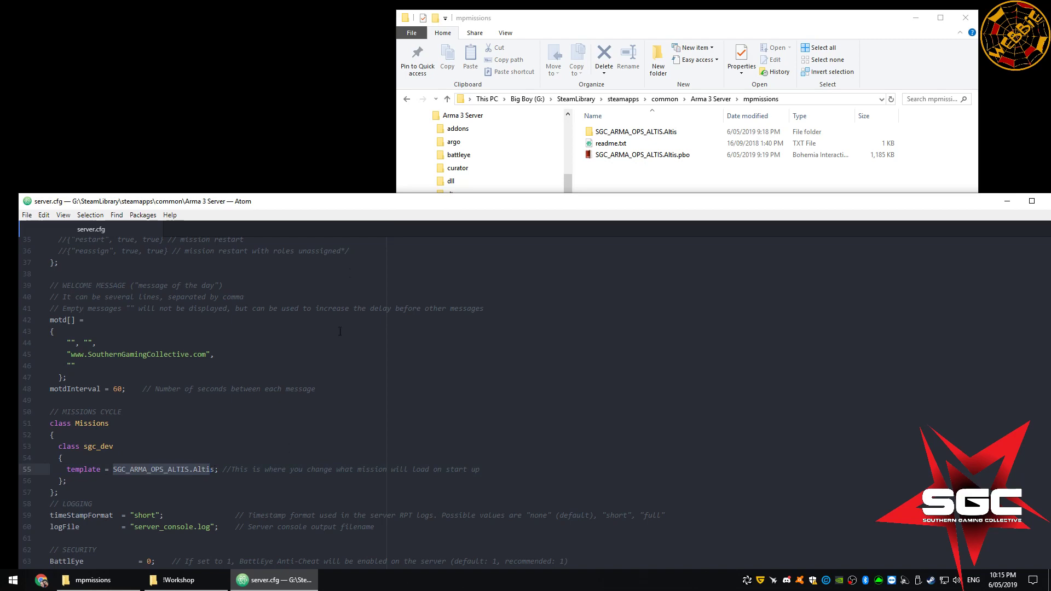
- Review the Security section of server.cfg, checking the BattlEye value and highlighting verifySignatures
drag(359, 201, 359, 67)
scroll(287, 340, down, 5)
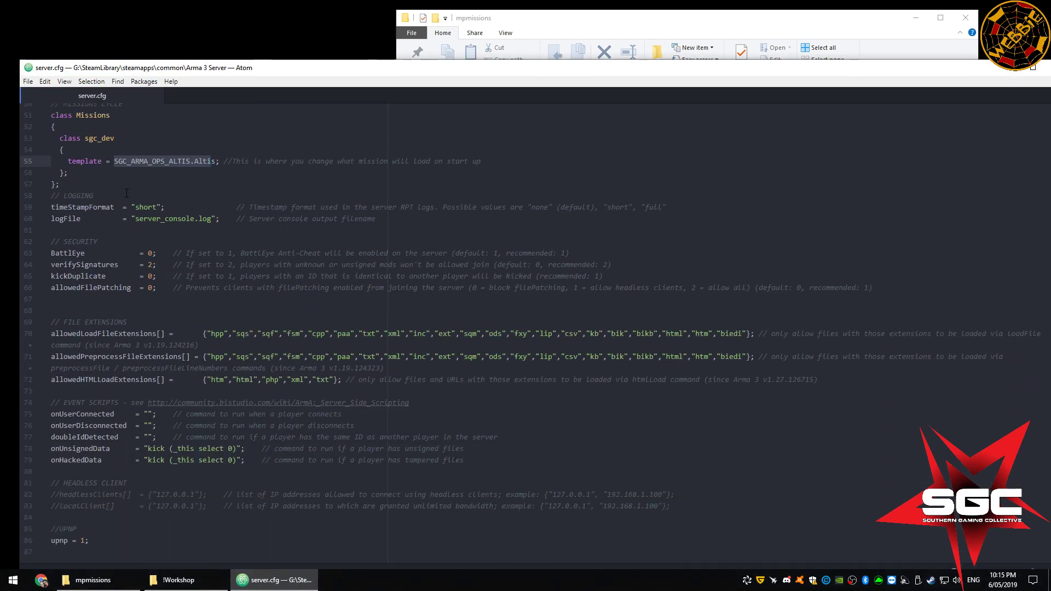
click(153, 255)
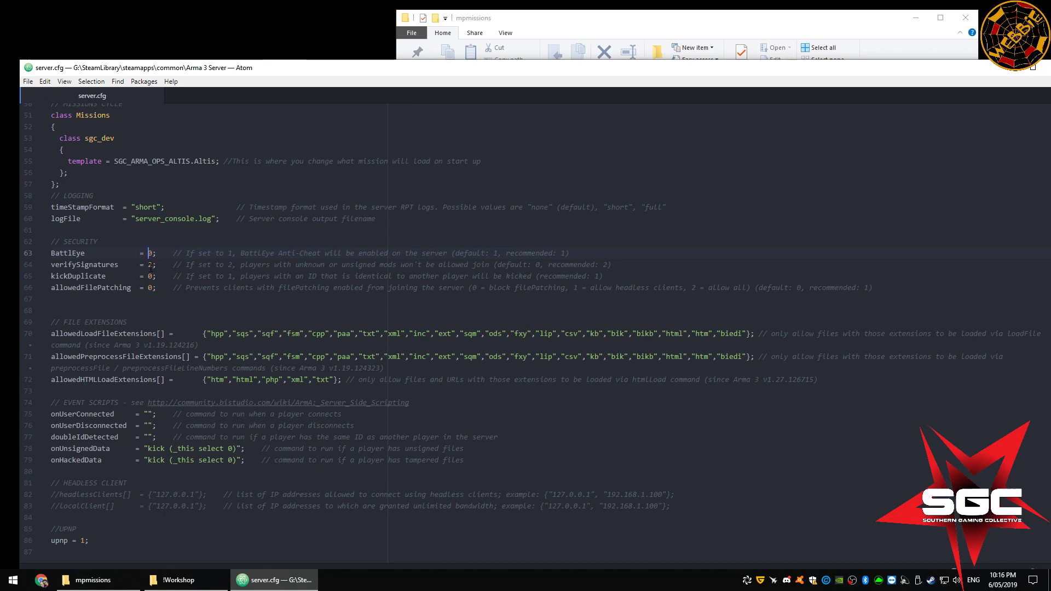
drag(51, 266, 117, 267)
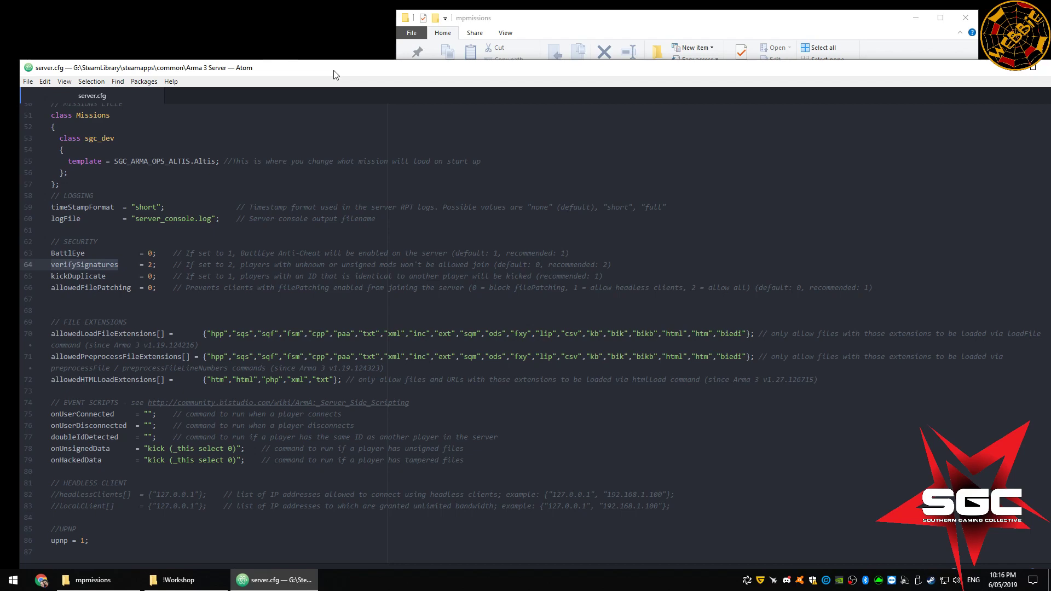
drag(334, 71, 341, 312)
click(644, 262)
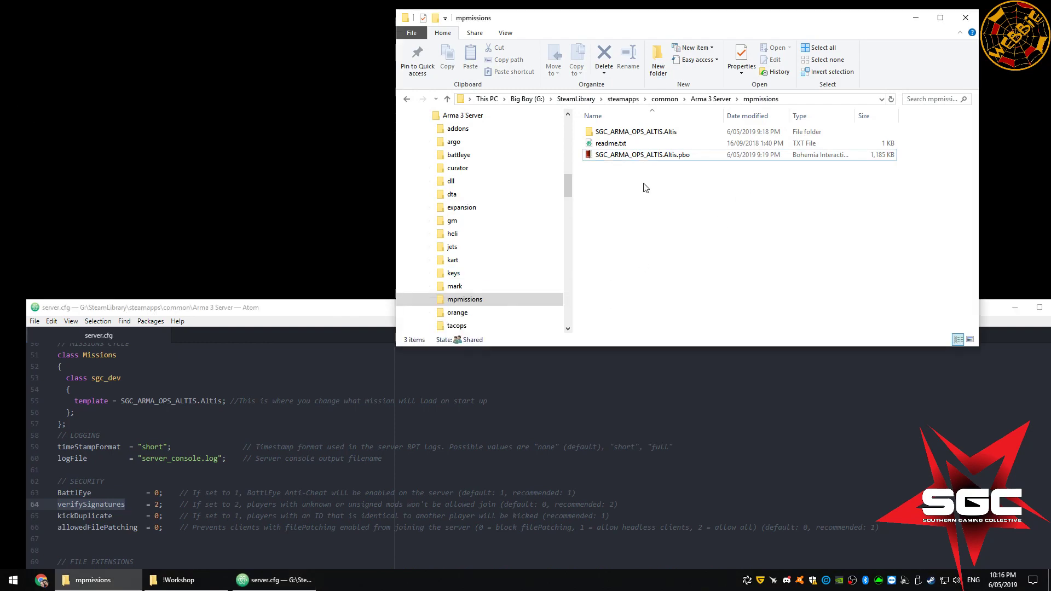
click(179, 580)
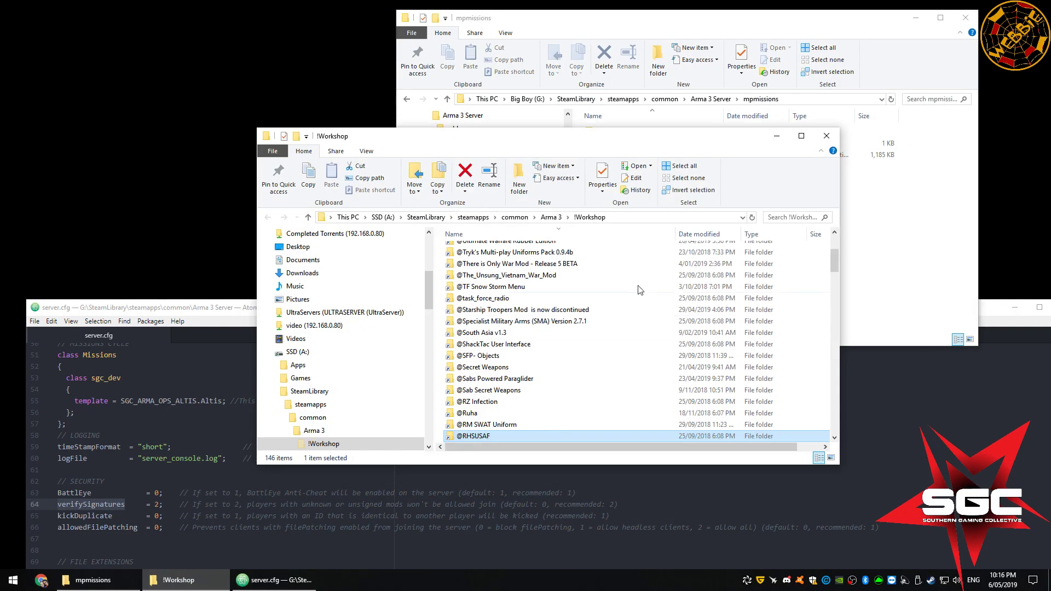
scroll(640, 290, down, 6)
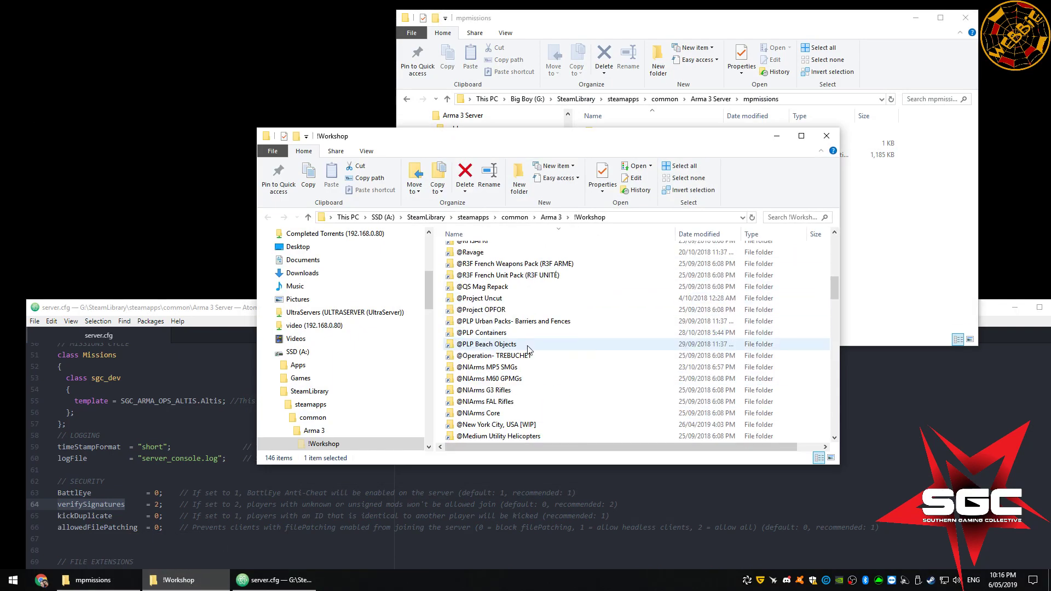
scroll(528, 350, down, 10)
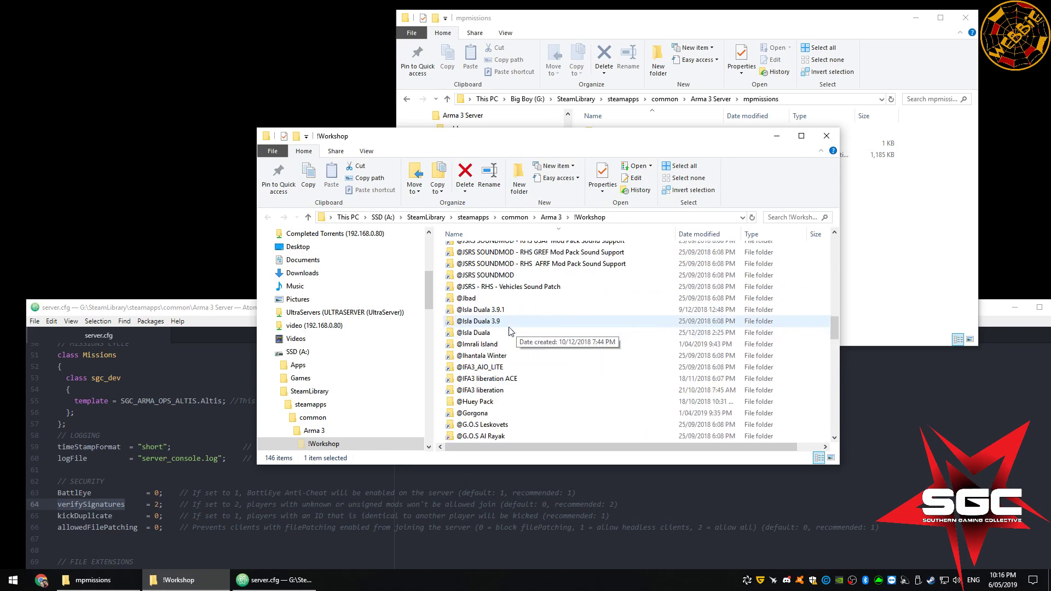
scroll(509, 331, down, 1)
scroll(506, 323, up, 11)
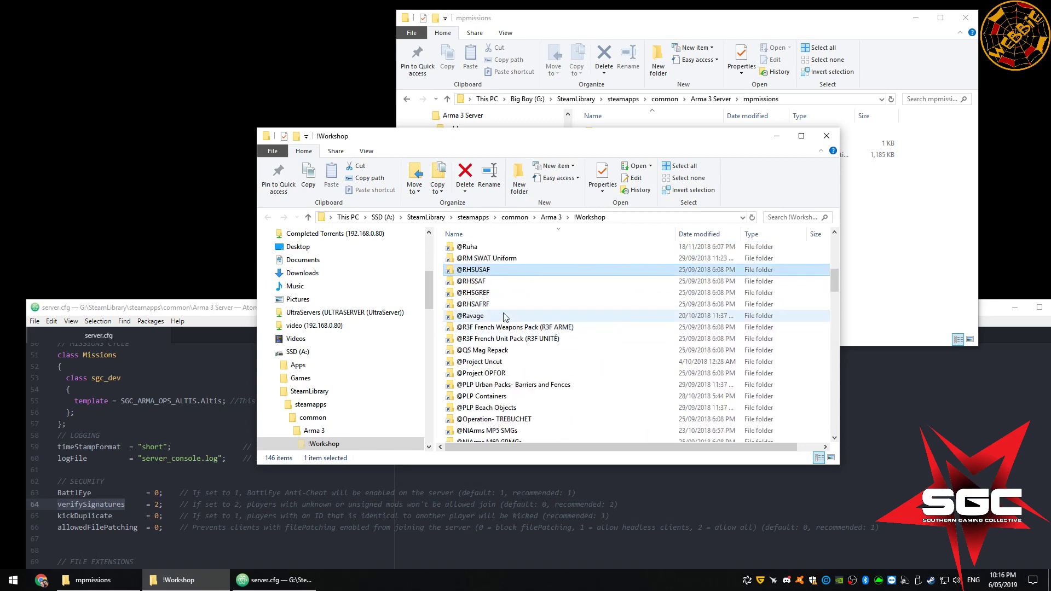
double_click(482, 270)
click(506, 260)
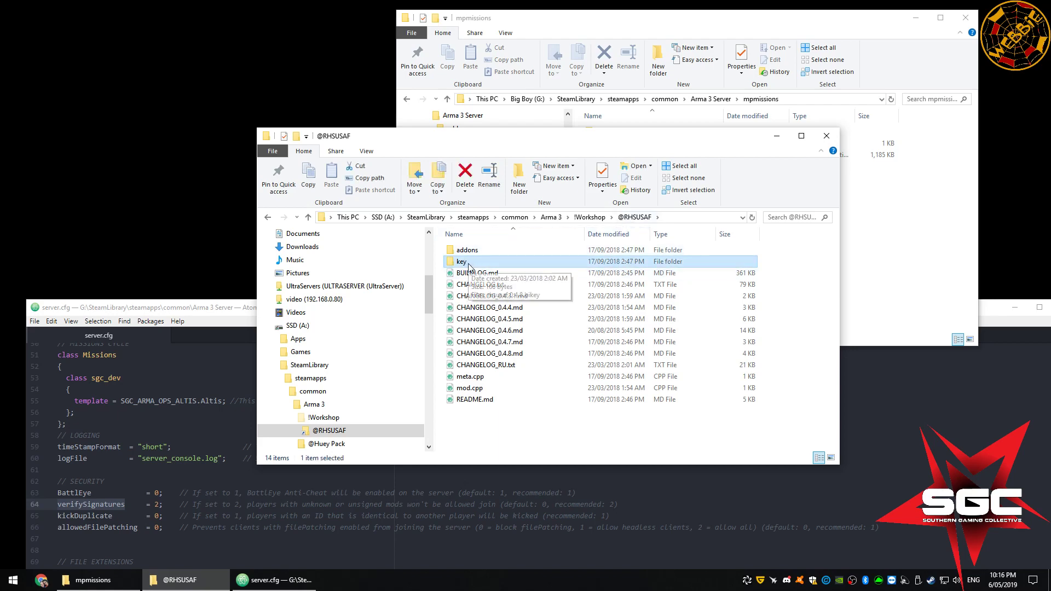
double_click(468, 266)
click(540, 250)
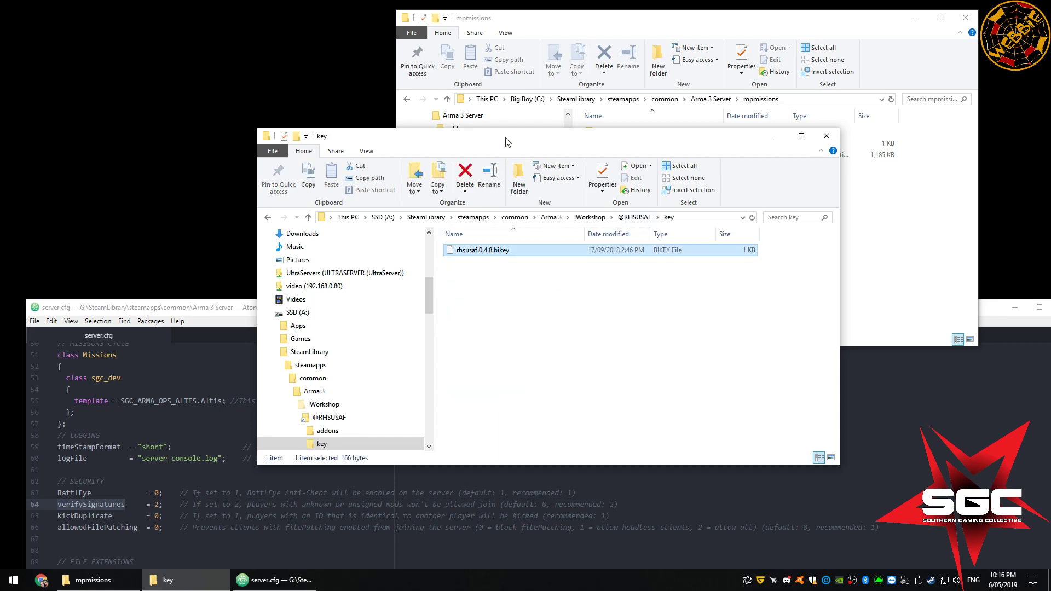
drag(506, 142, 637, 51)
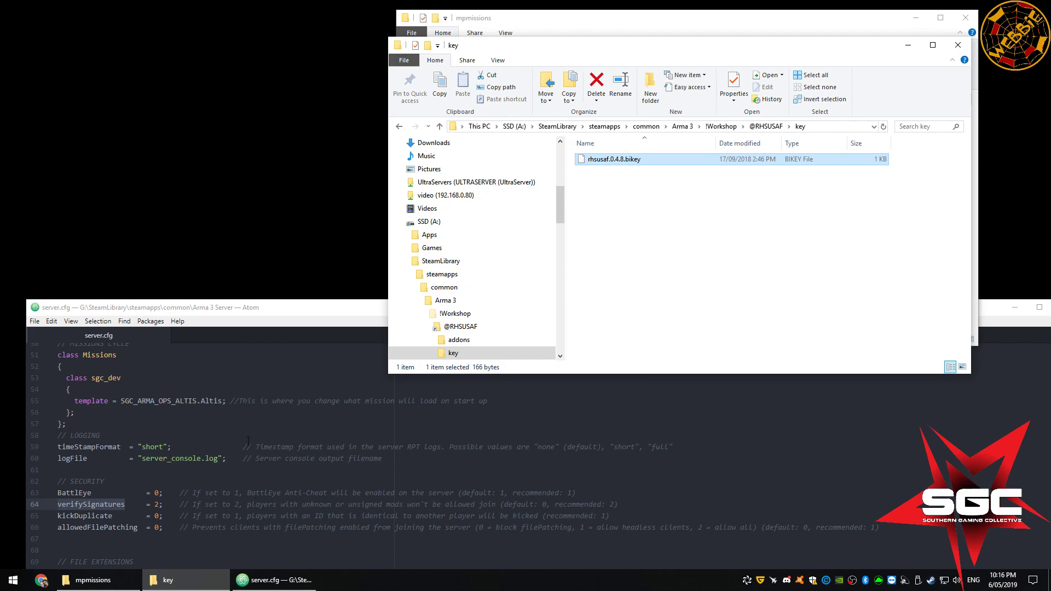
- Try setting verifySignatures to 0 in server.cfg, undo the change, and reselect its value
drag(298, 312, 318, 212)
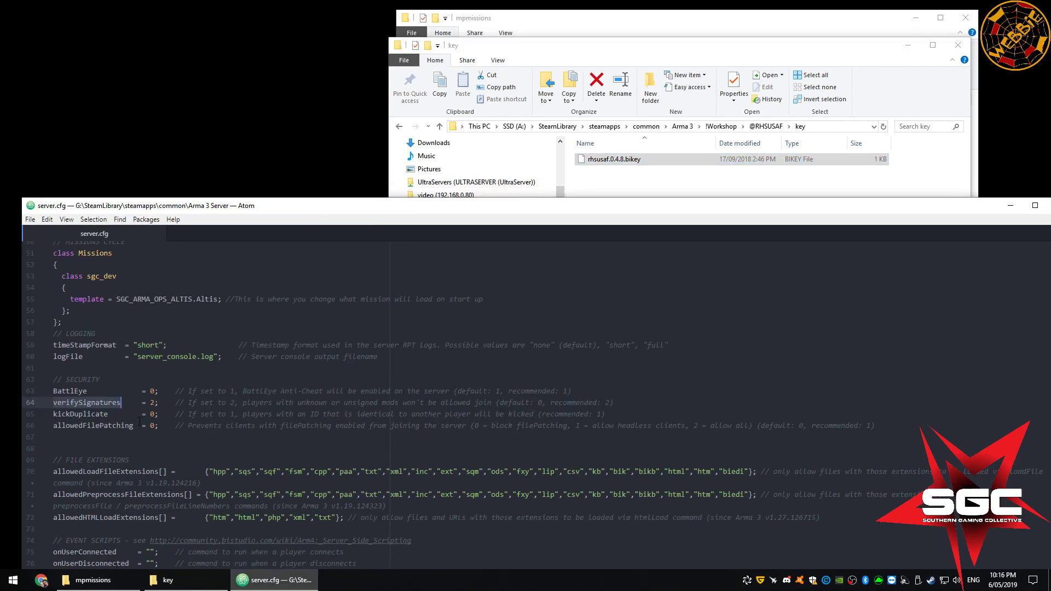
drag(323, 213, 336, 63)
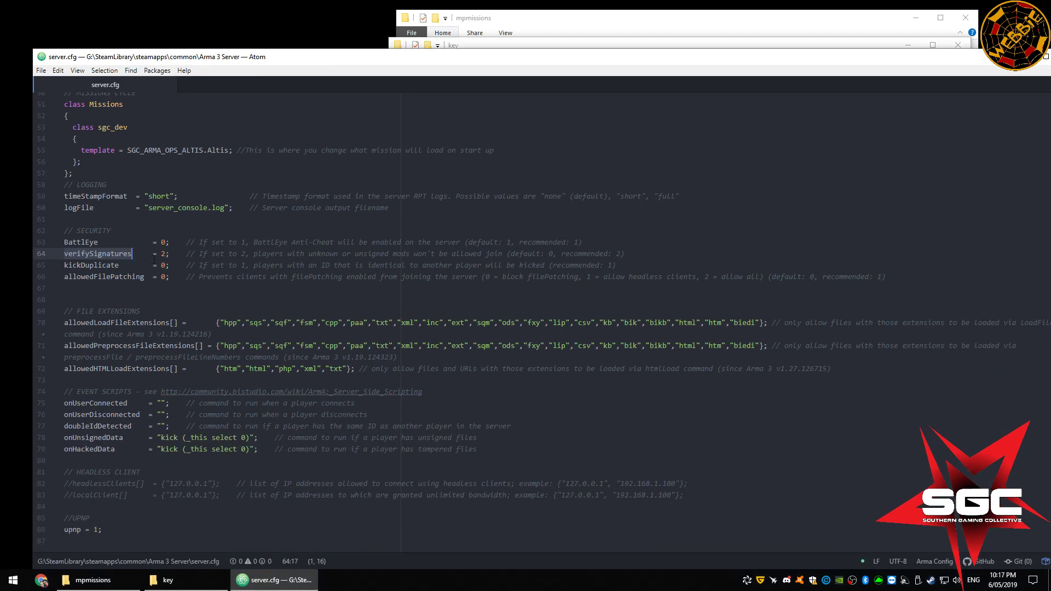
drag(162, 253, 168, 253)
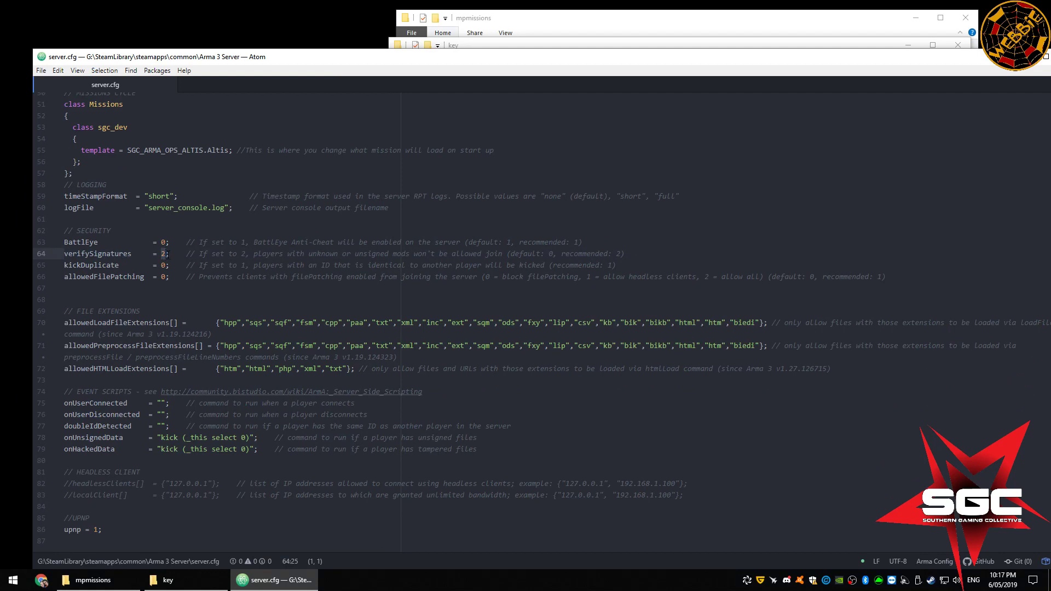
text(0)
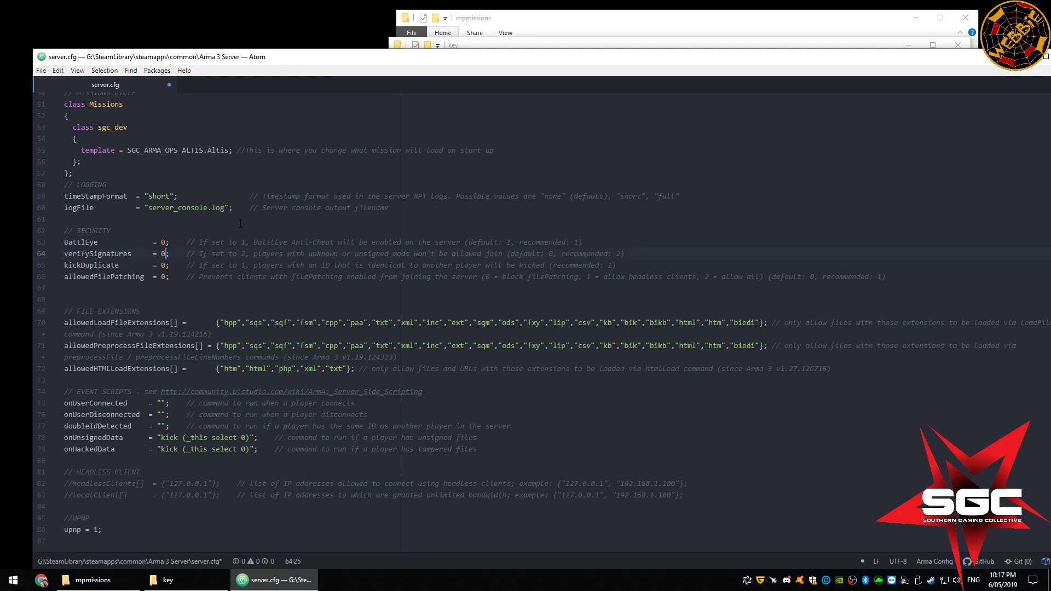
key(ctrl+z)
click(249, 253)
double_click(163, 253)
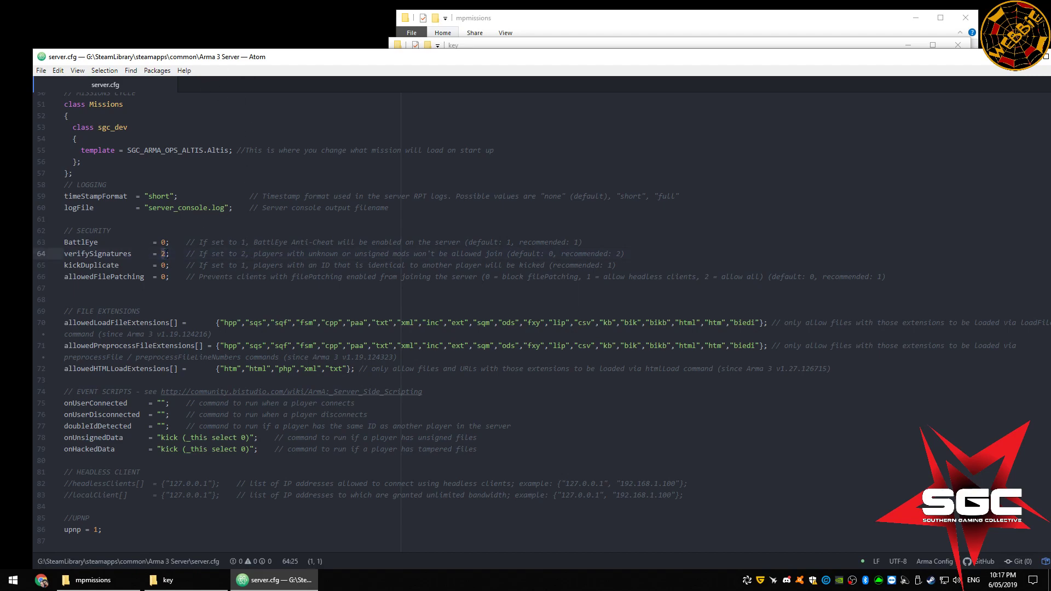
drag(322, 61, 309, 285)
click(606, 207)
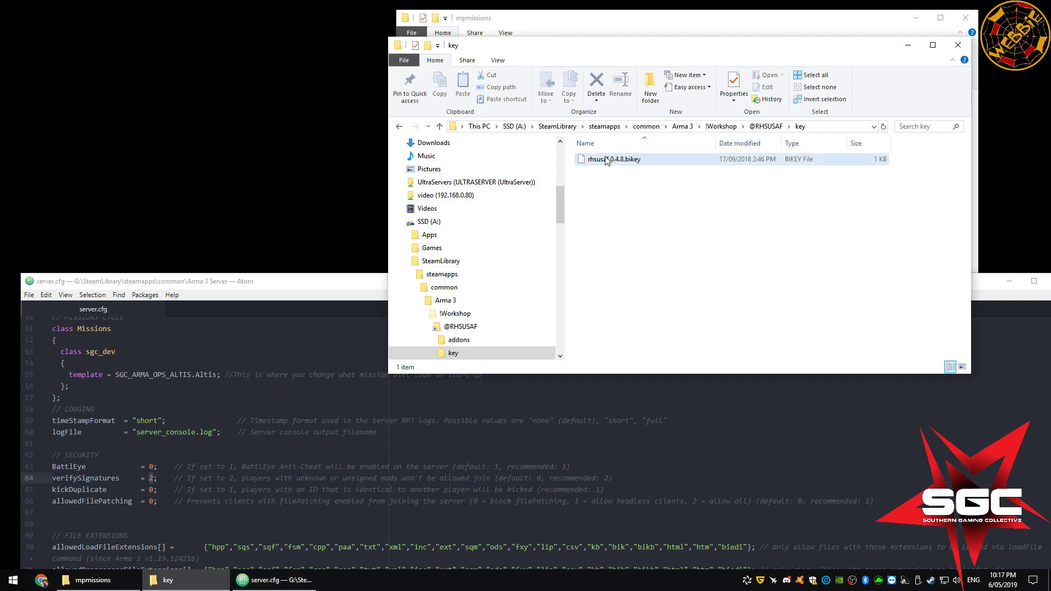
click(150, 487)
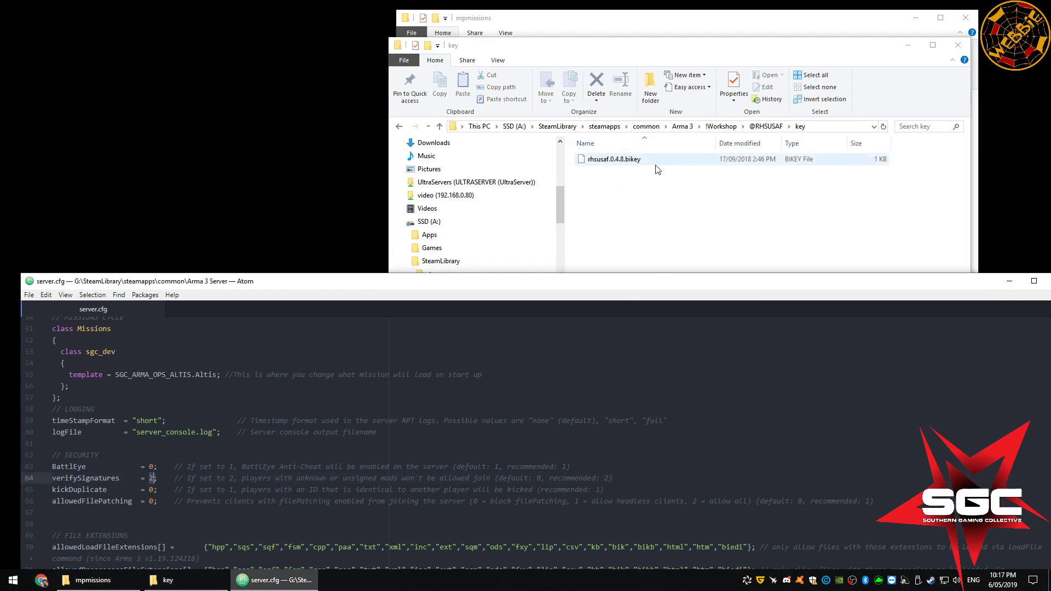
click(597, 166)
drag(605, 45, 508, 234)
click(710, 98)
scroll(650, 227, down, 1)
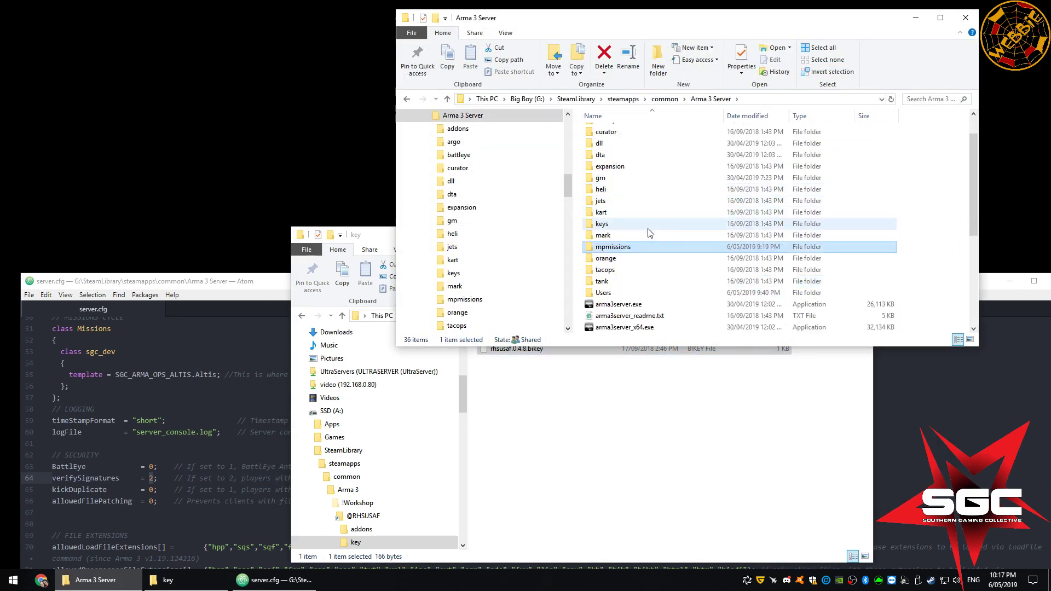
click(610, 225)
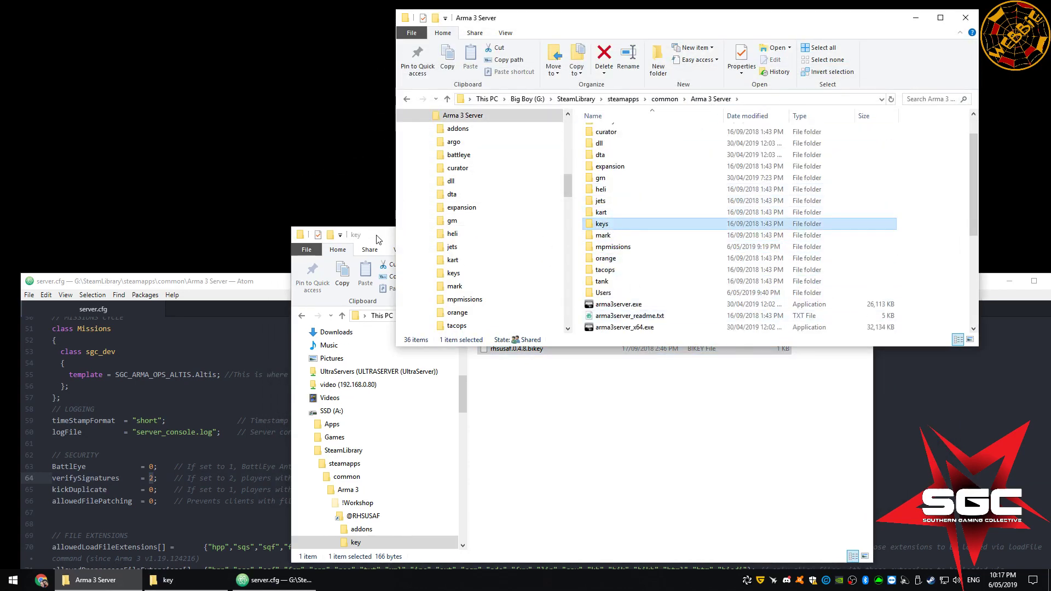
drag(377, 239, 130, 206)
click(634, 177)
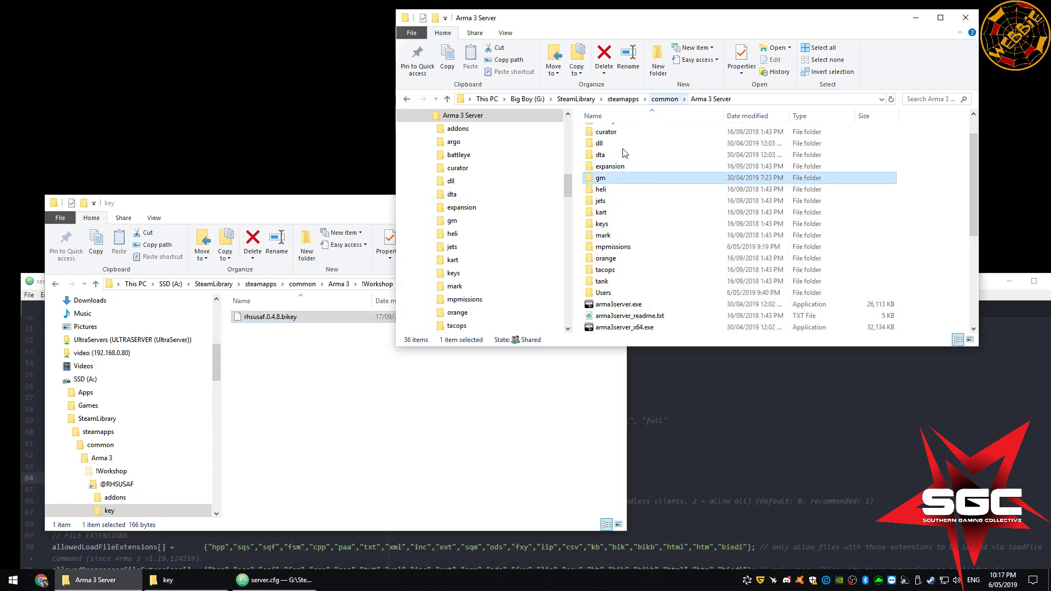
click(277, 353)
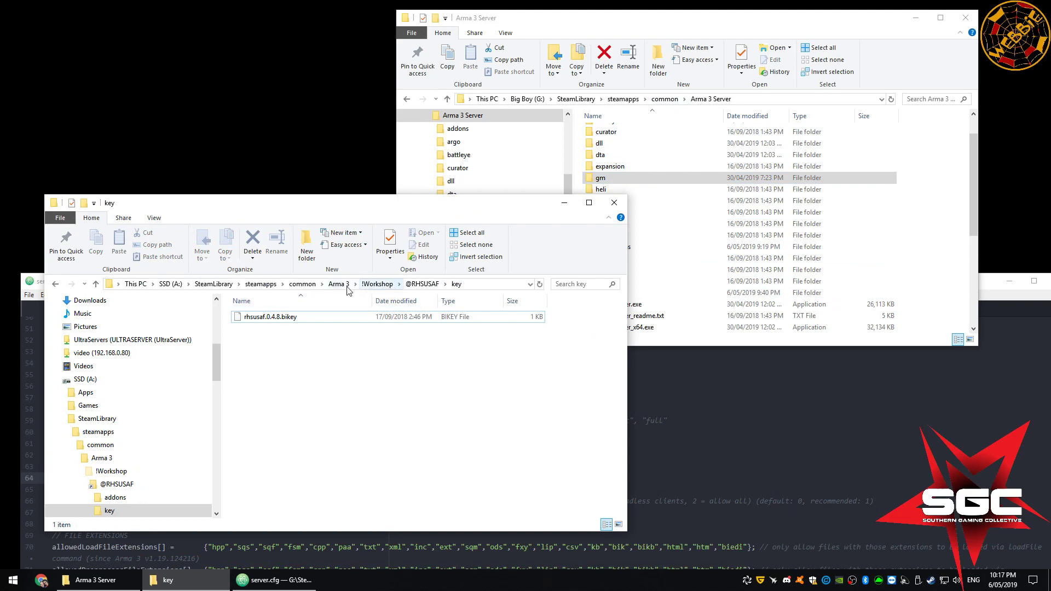
click(264, 323)
click(263, 323)
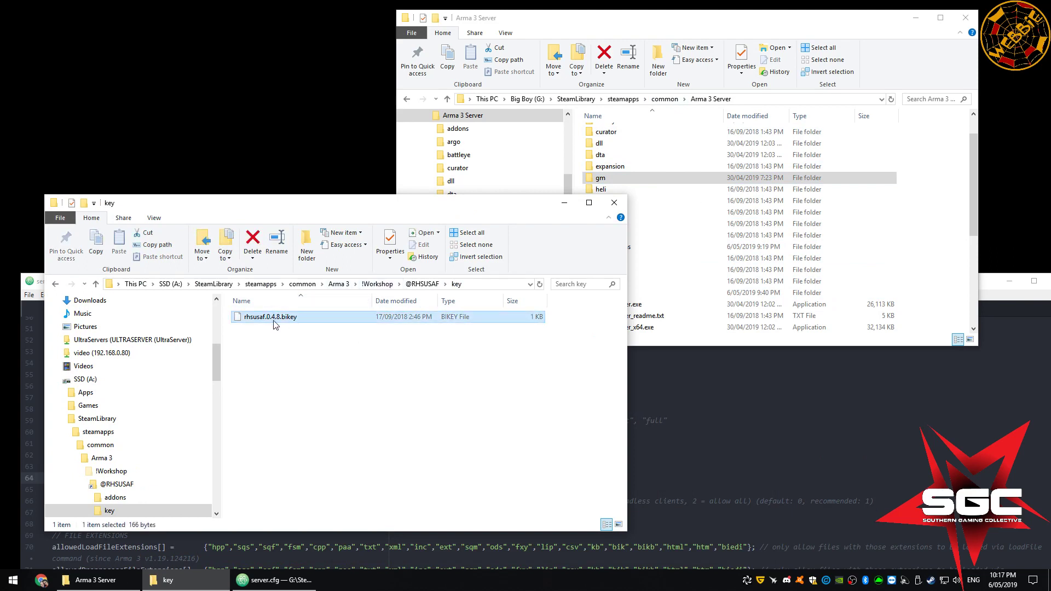
click(652, 188)
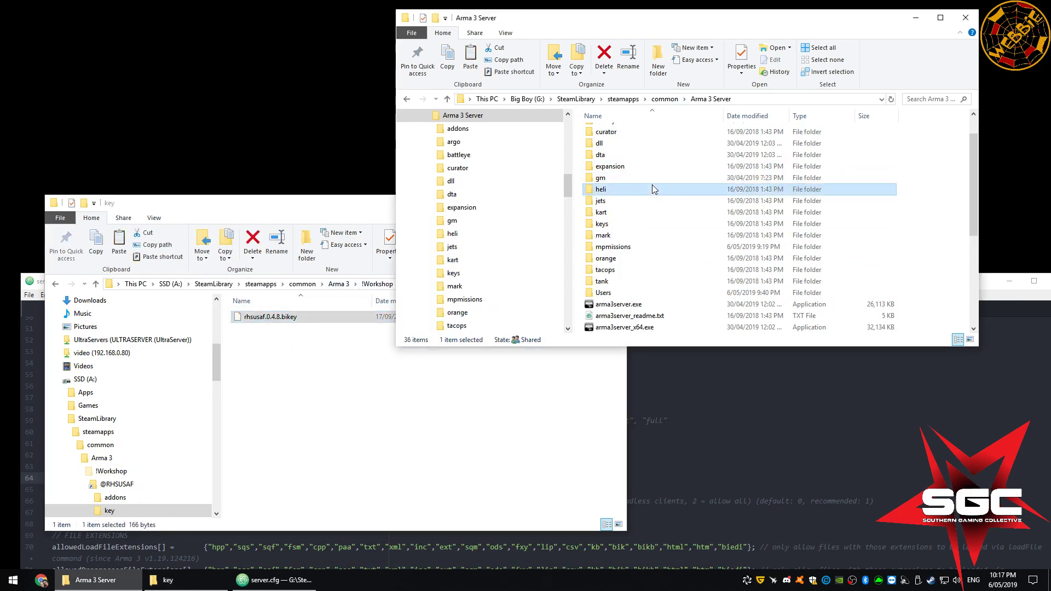
scroll(629, 195, down, 1)
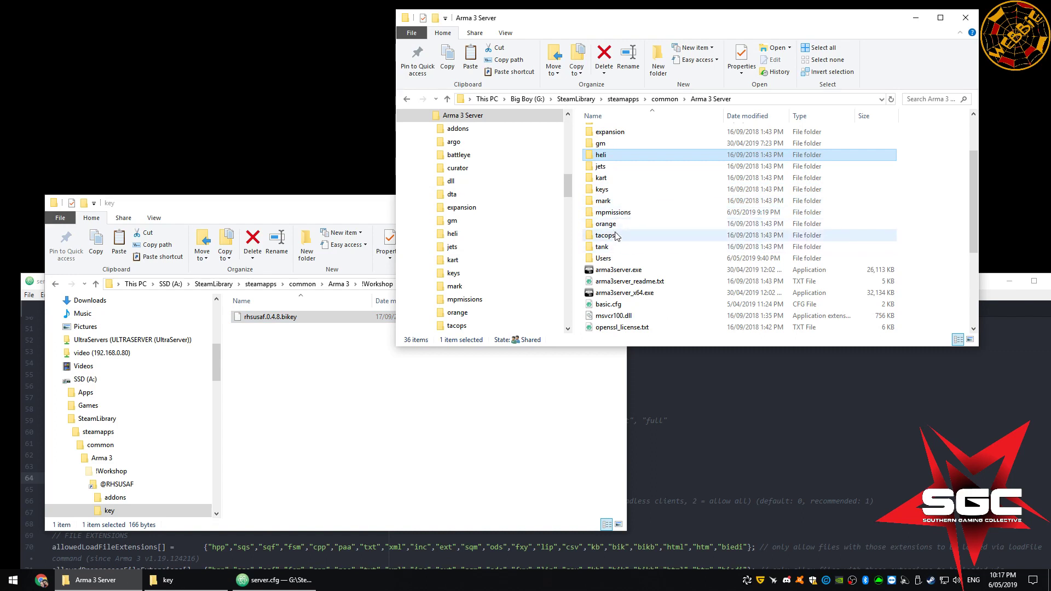
double_click(601, 189)
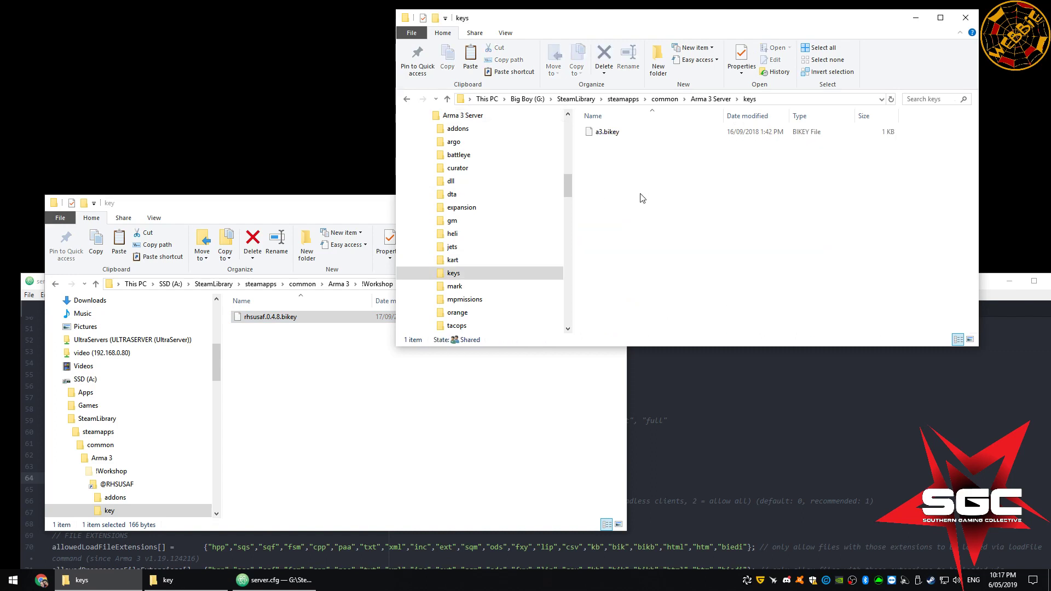
key(ctrl+v)
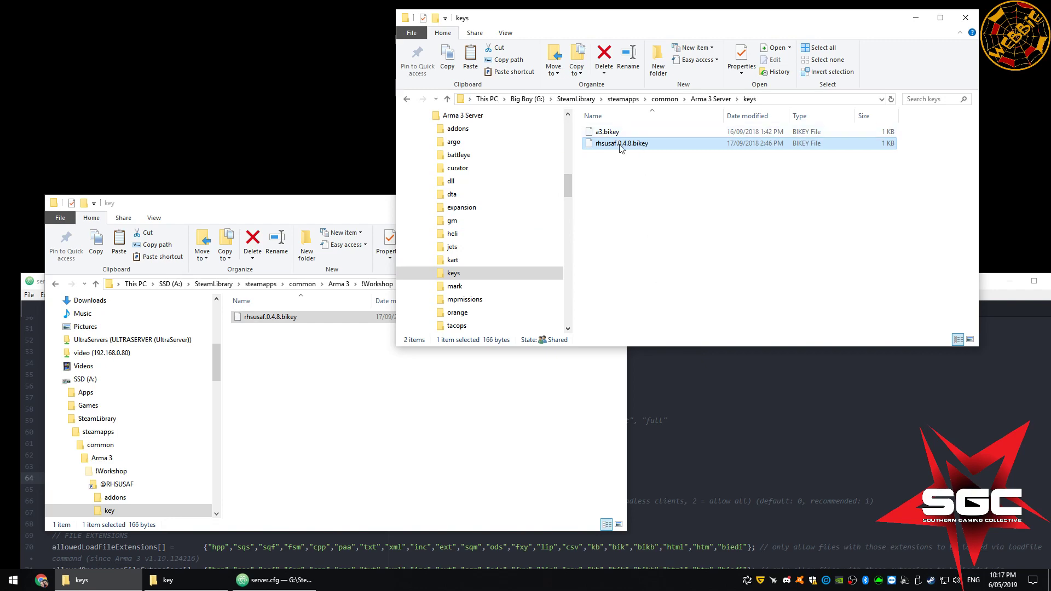
click(610, 163)
click(617, 146)
click(676, 444)
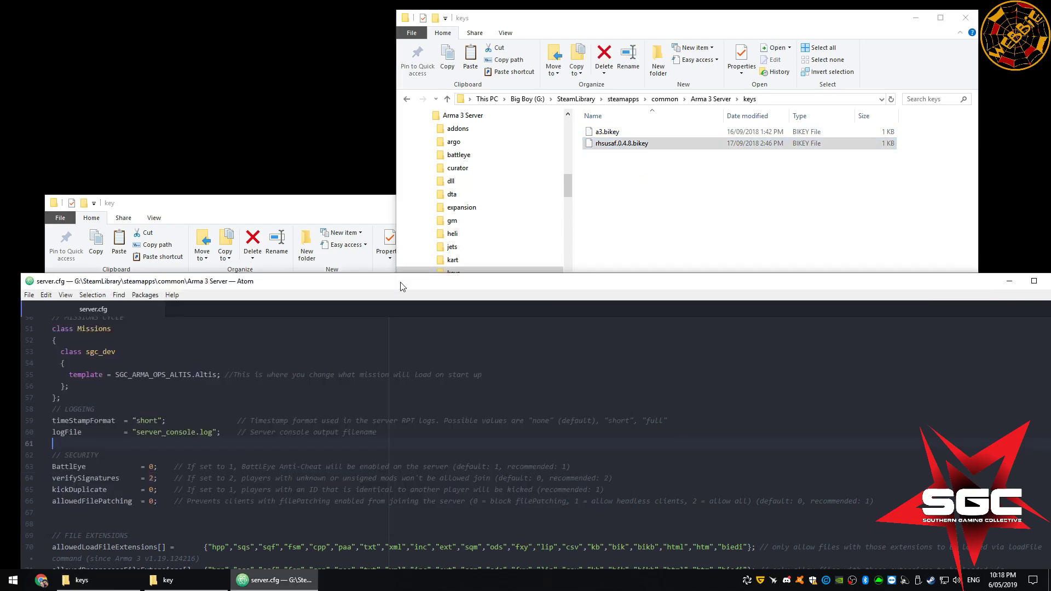
drag(401, 283, 397, 311)
drag(466, 312, 467, 341)
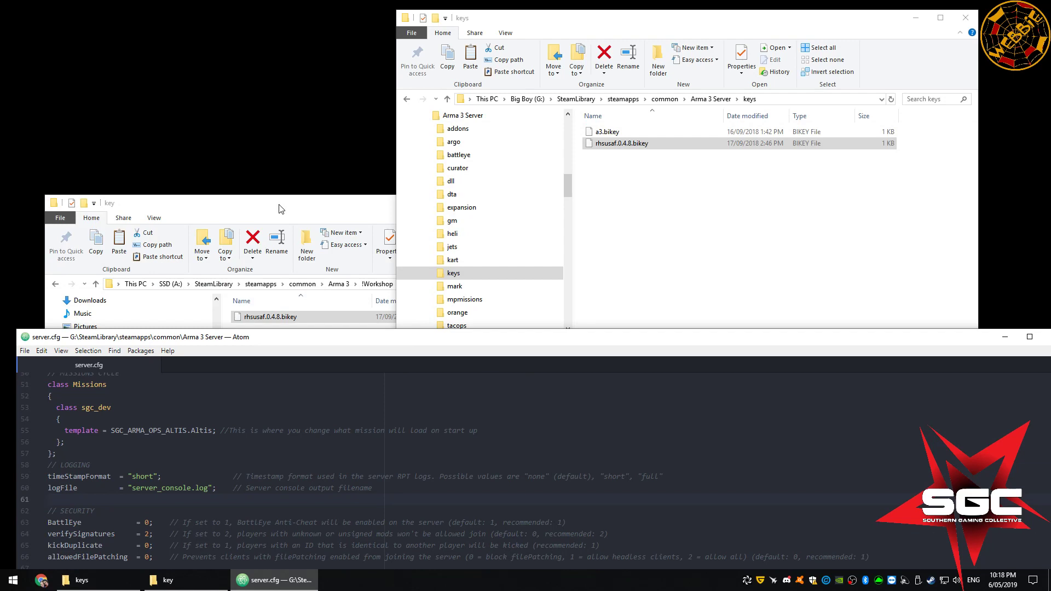
drag(279, 209, 262, 99)
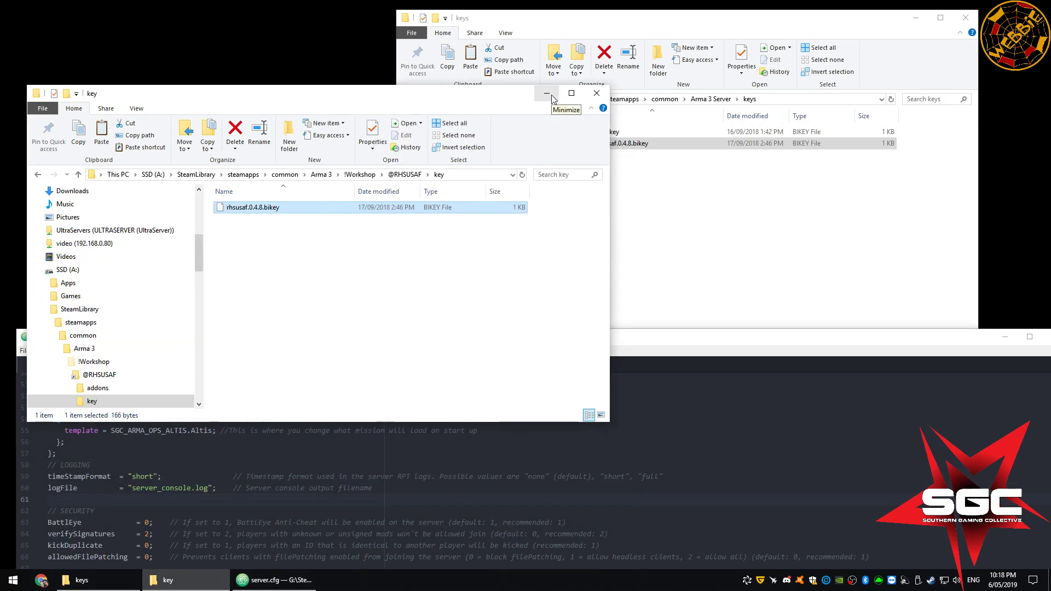
click(672, 230)
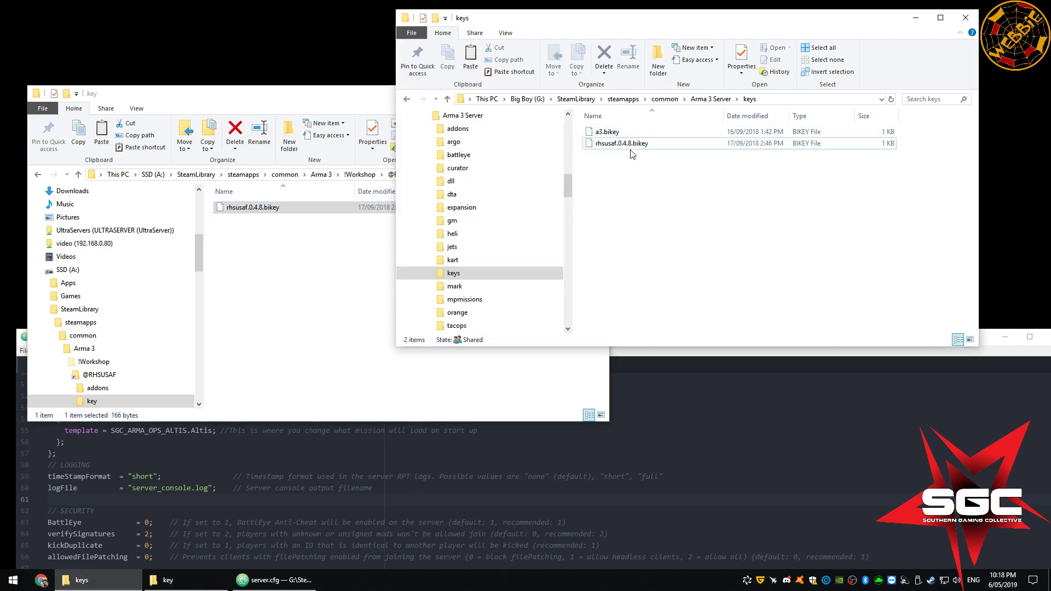
click(630, 145)
click(630, 145)
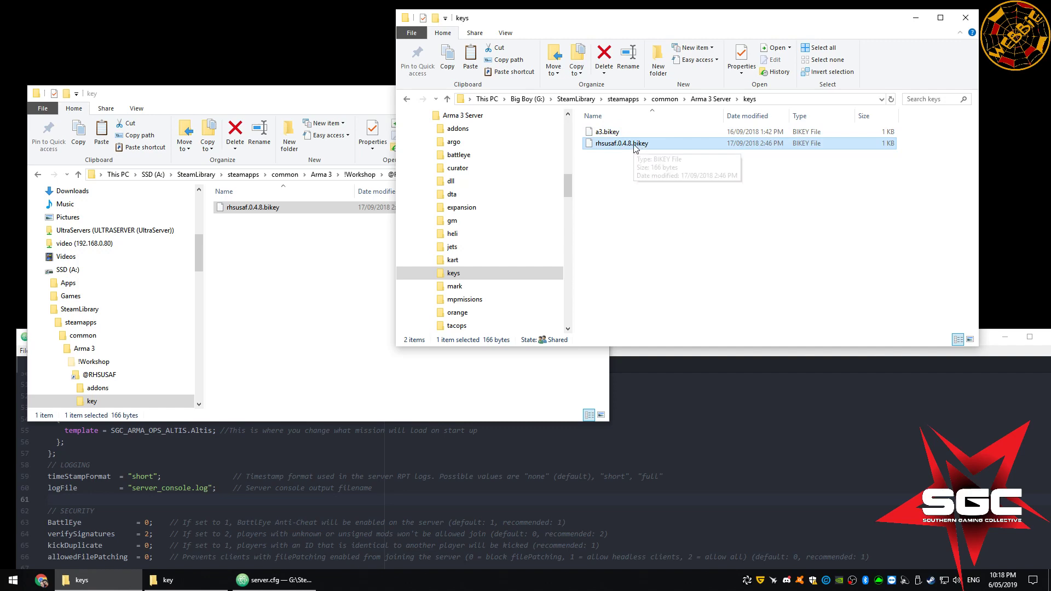
- Return to server.cfg in Atom and highlight the verifySignatures value and the upnp = 1 line
key(alt+Tab)
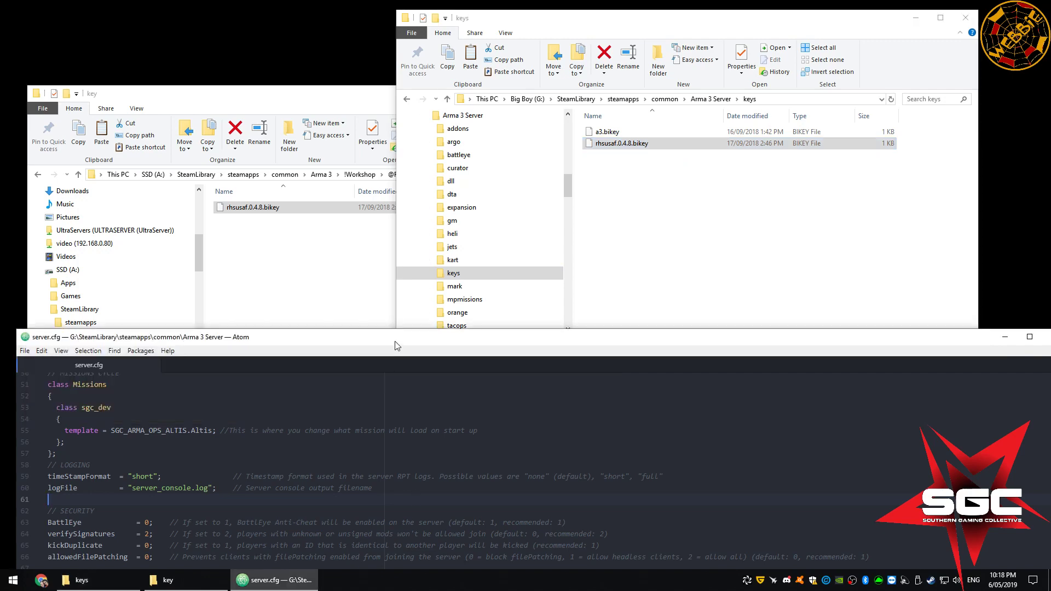
drag(397, 342, 401, 36)
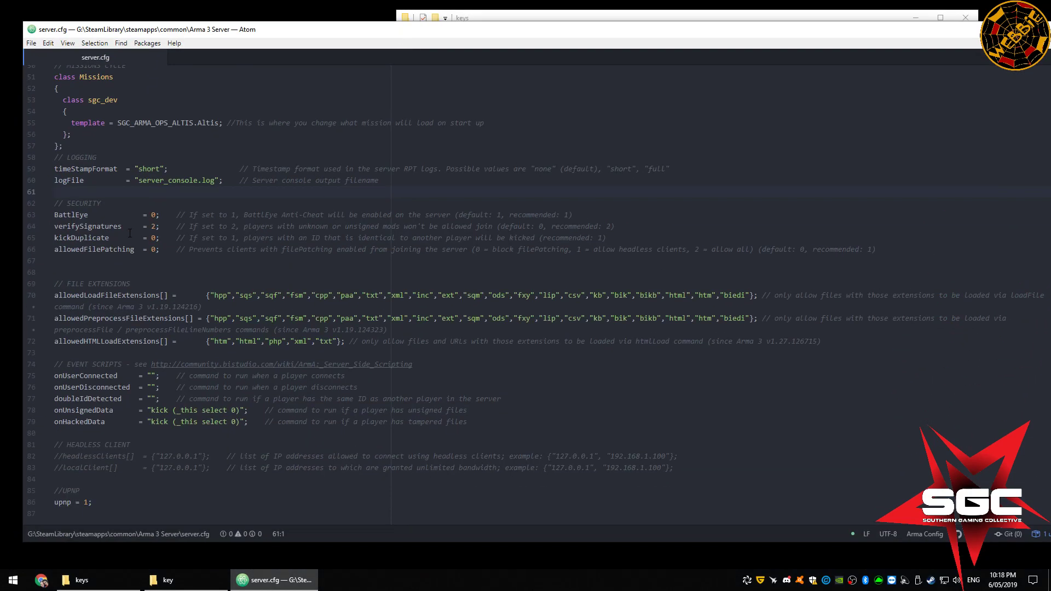
double_click(153, 226)
drag(94, 502, 55, 502)
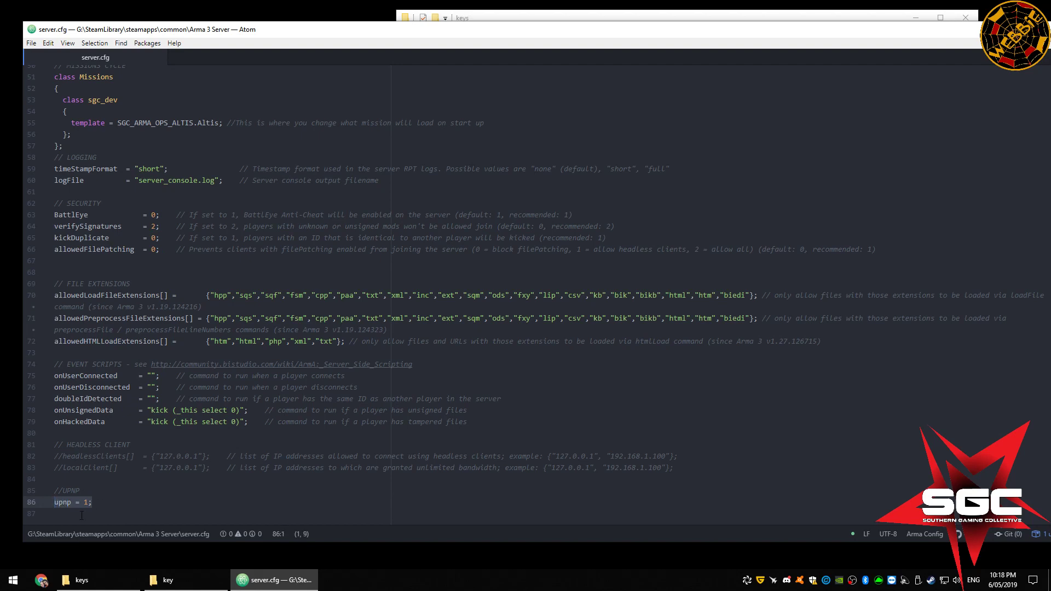
click(93, 502)
drag(93, 502, 56, 502)
- Review server.cfg from the security section up to the general settings and back down to the missions cycle
drag(558, 37, 532, 153)
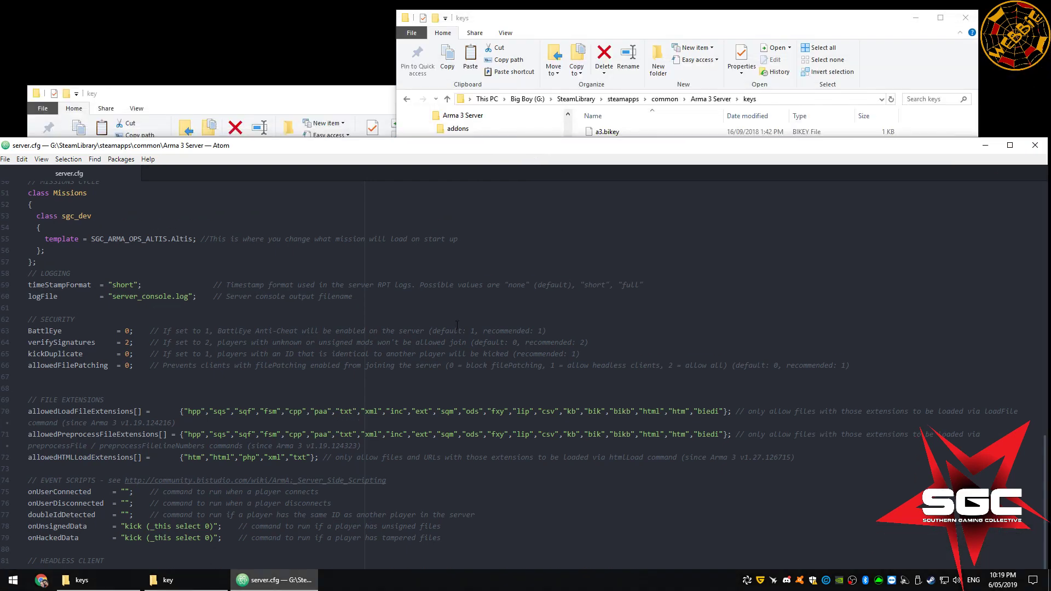
scroll(258, 444, up, 2)
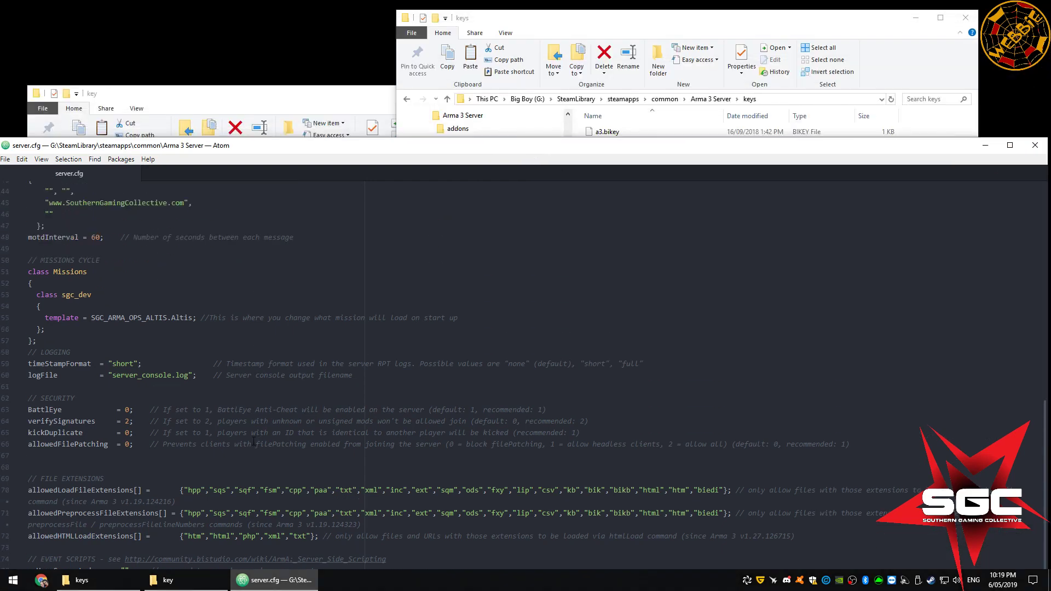
scroll(221, 418, up, 2)
scroll(218, 373, up, 2)
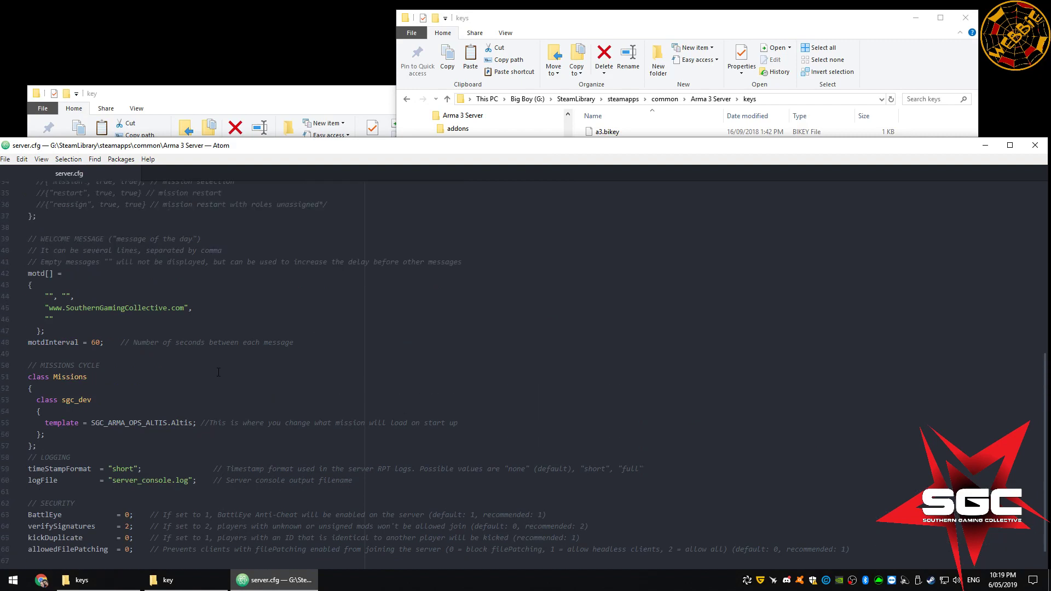
scroll(207, 304, up, 7)
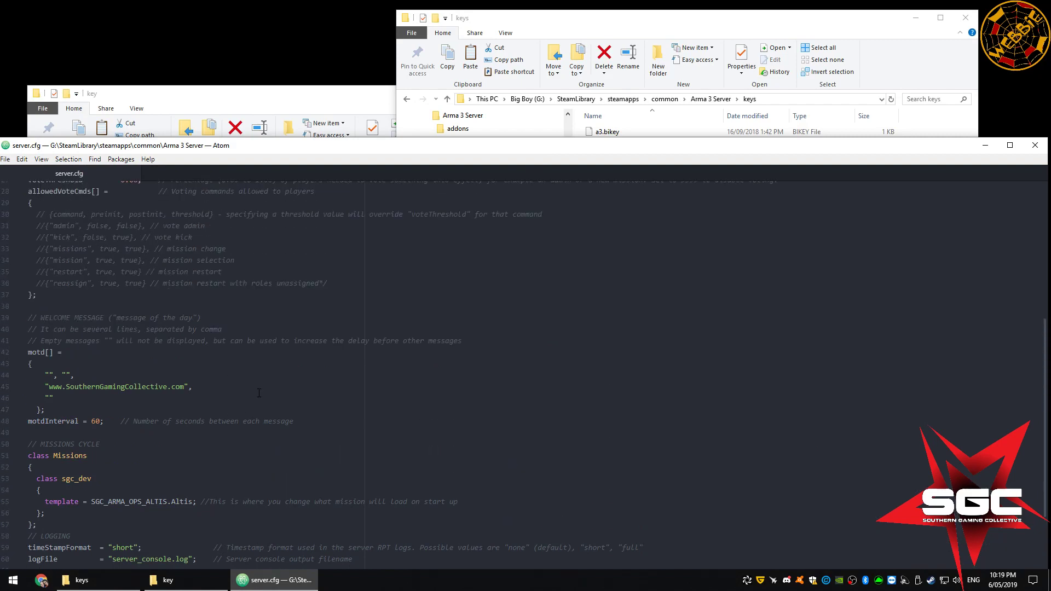
scroll(271, 419, up, 5)
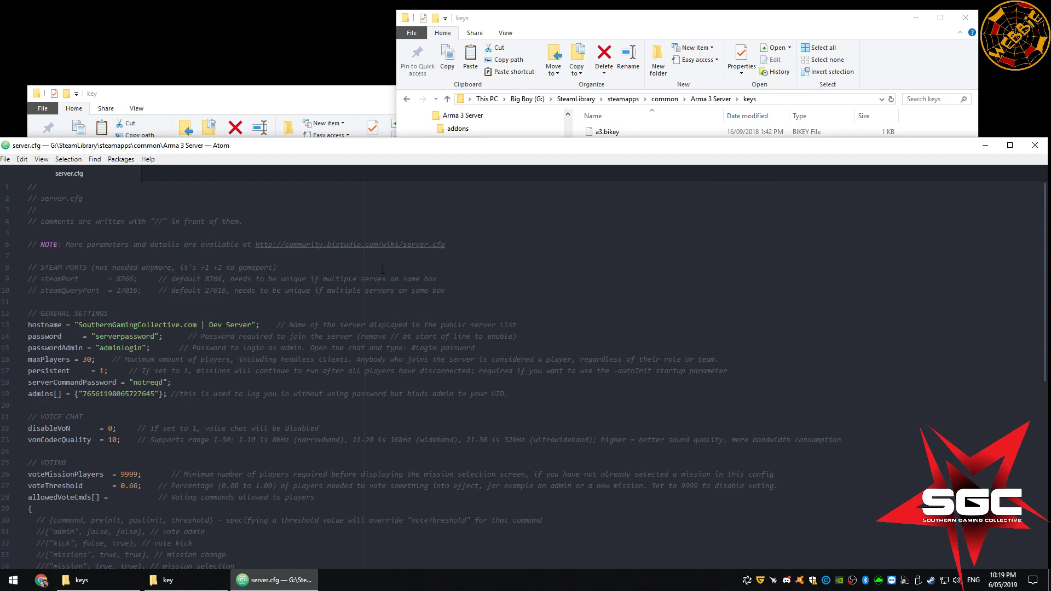
click(397, 280)
scroll(269, 443, down, 15)
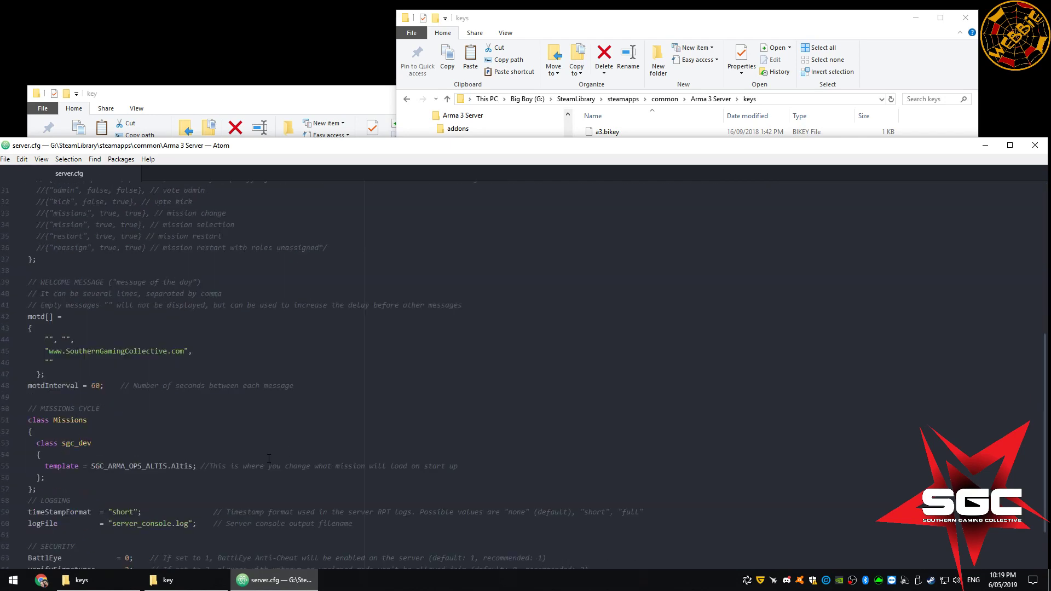
scroll(269, 442, down, 2)
drag(727, 148, 562, 197)
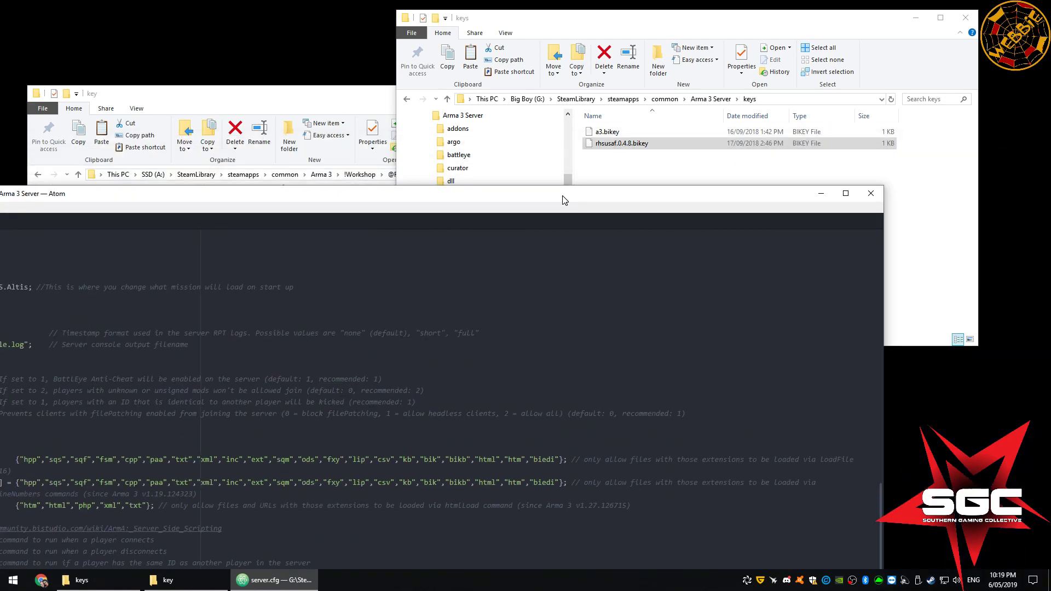
click(870, 194)
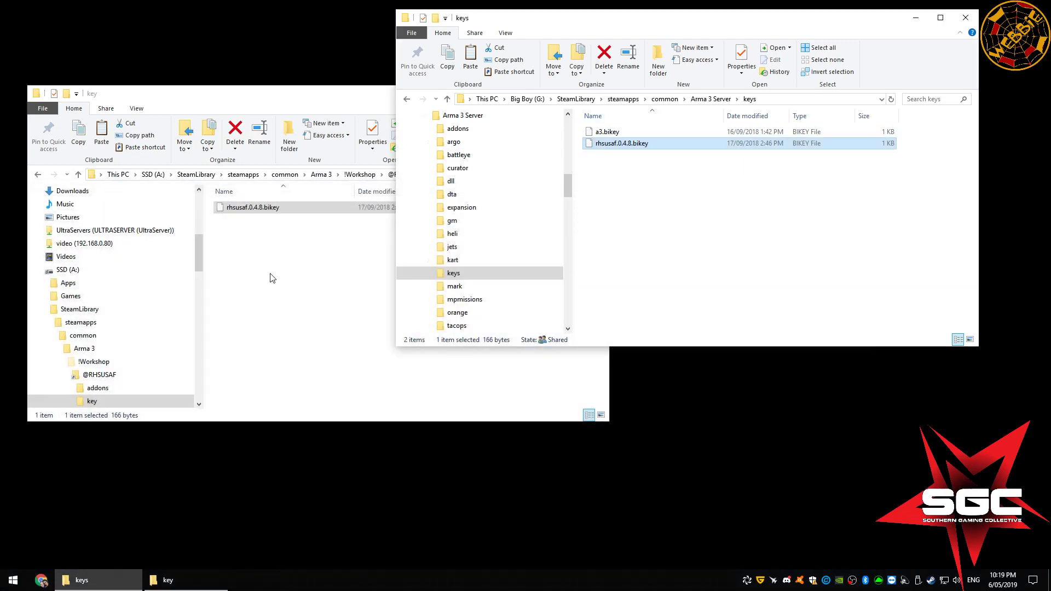
click(335, 266)
click(764, 191)
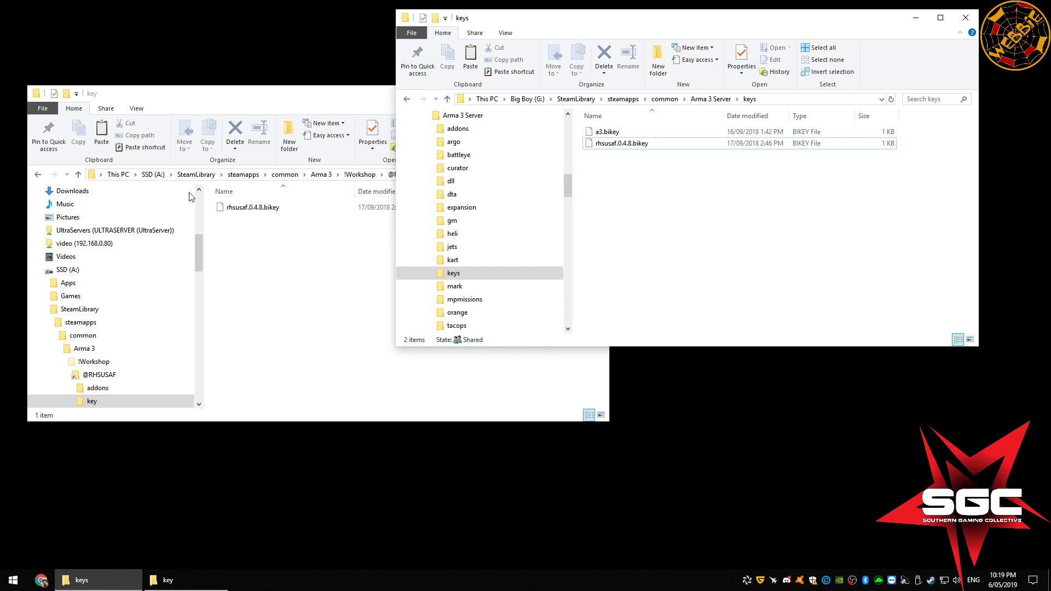
click(298, 243)
click(597, 93)
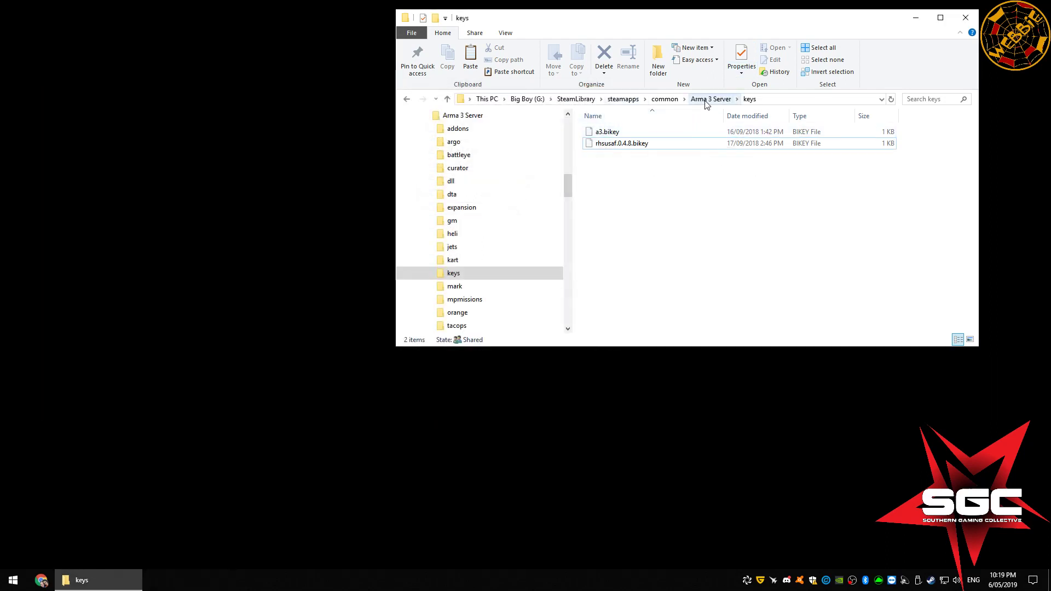
- Go up to the Arma 3 Server folder, enlarge its window to show more files, and open basic.cfg
click(711, 99)
drag(672, 21, 529, 16)
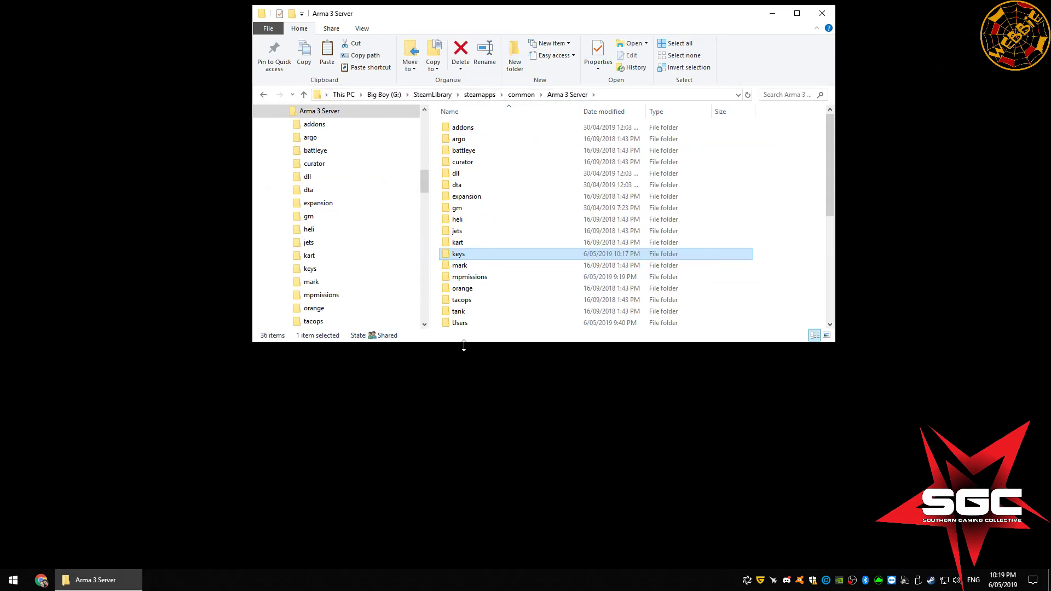
drag(501, 344, 499, 515)
scroll(517, 407, down, 1)
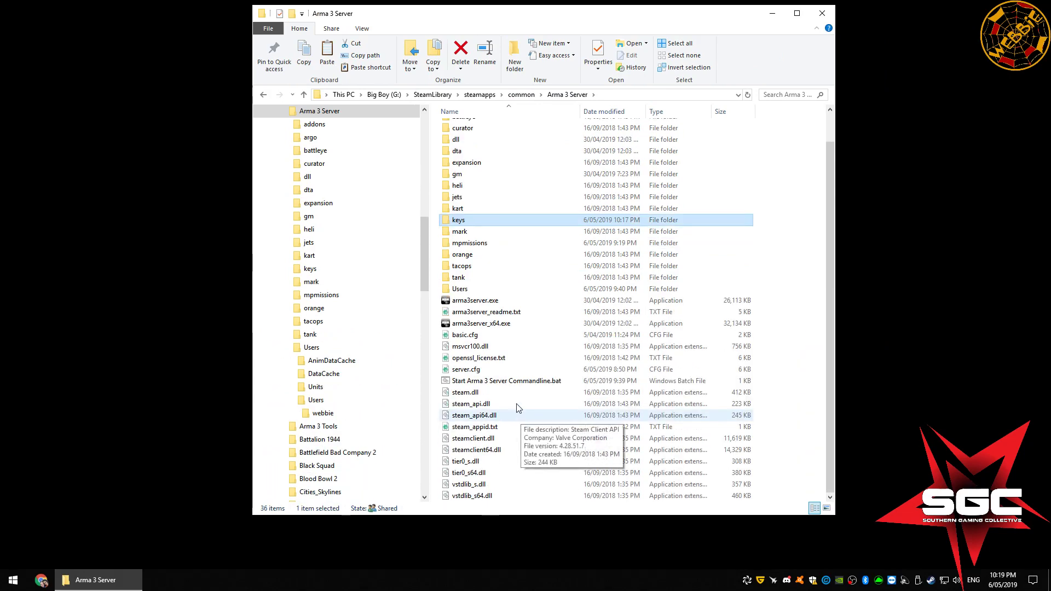
click(496, 334)
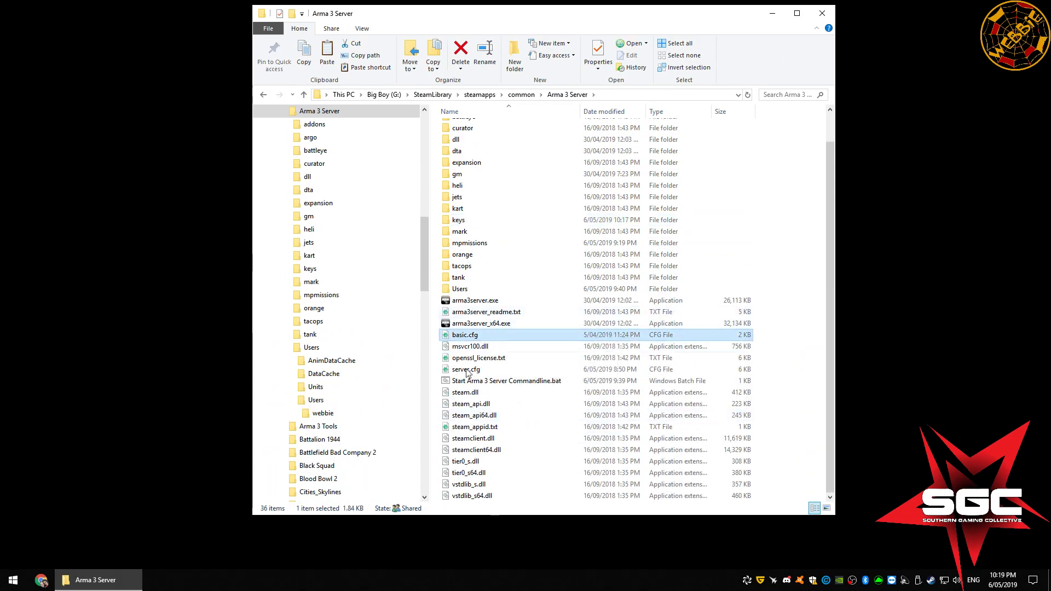
double_click(472, 336)
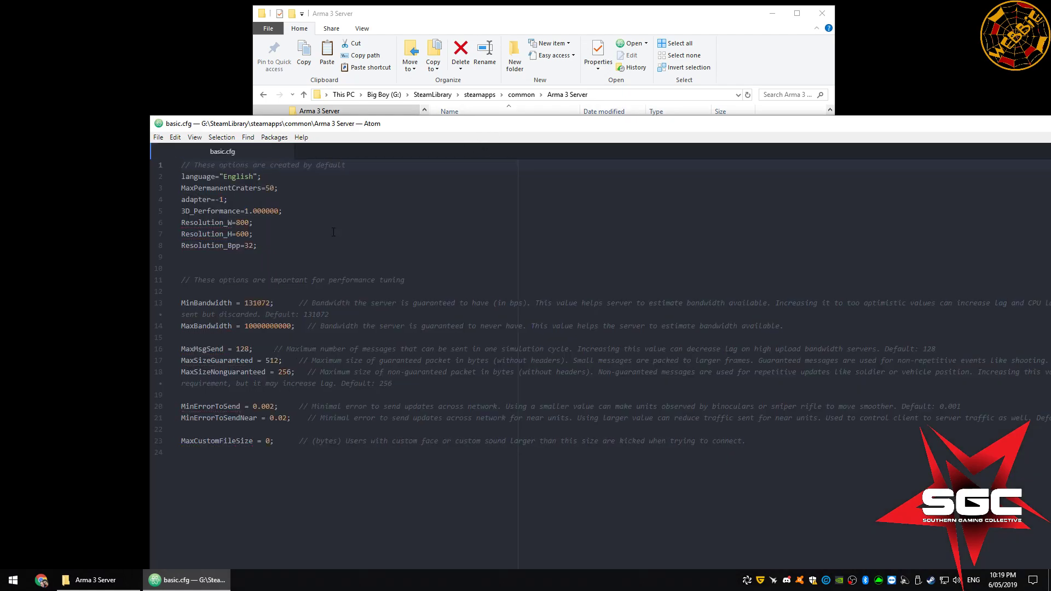
- Highlight the default options block, the Resolution_W value and the MaxSizeGuaranteed value in basic.cfg
drag(184, 176, 221, 264)
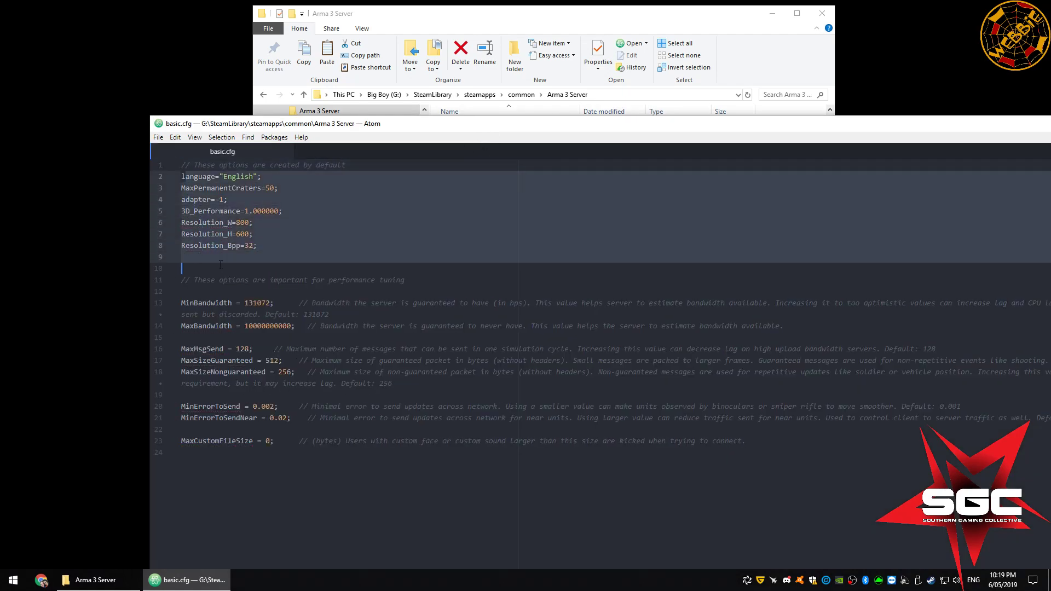
click(253, 234)
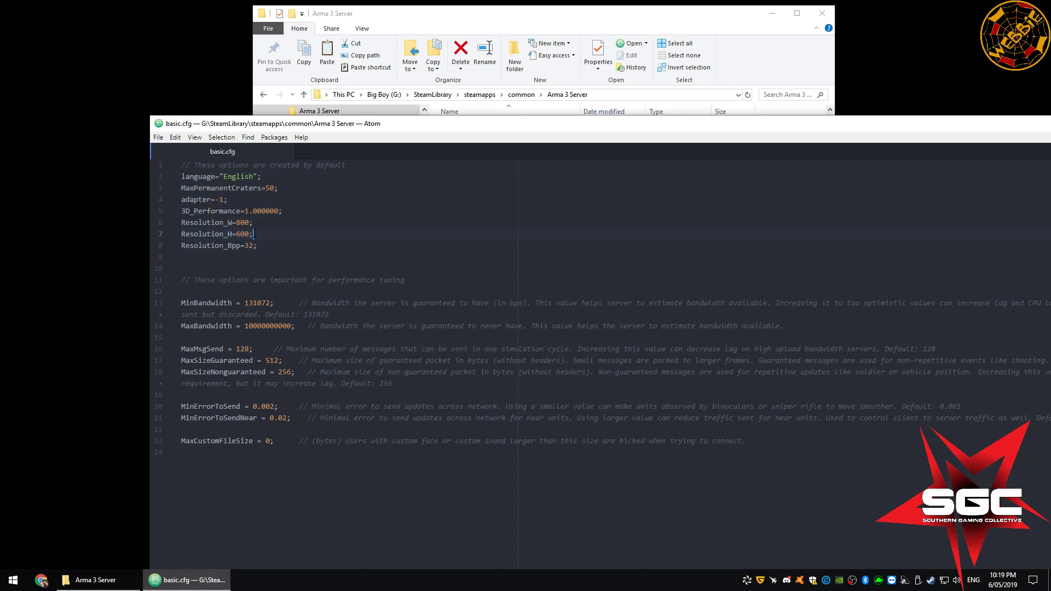
double_click(237, 223)
drag(545, 125, 462, 113)
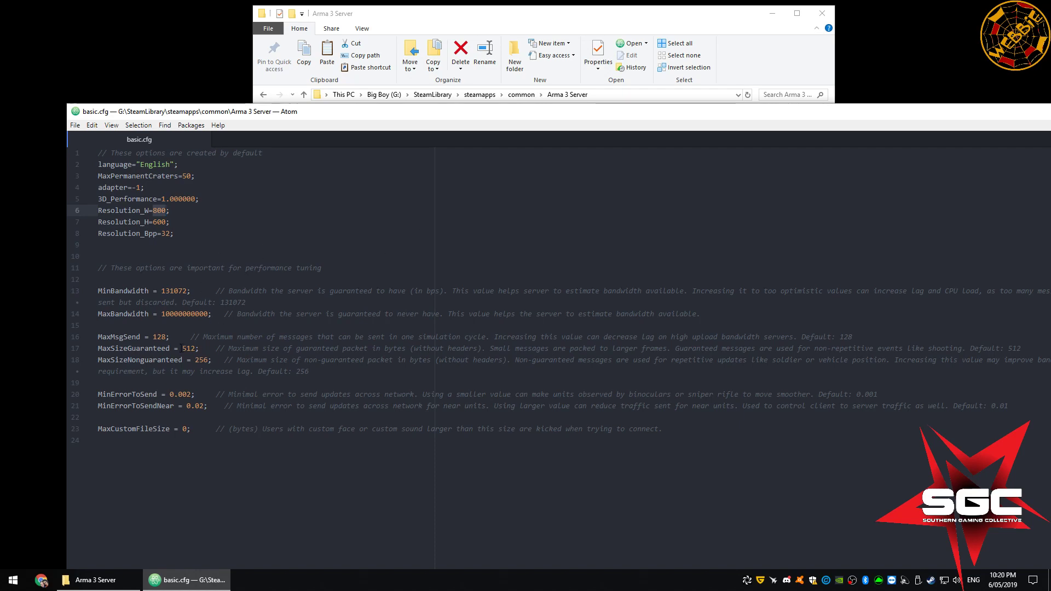
click(157, 338)
drag(182, 348, 197, 350)
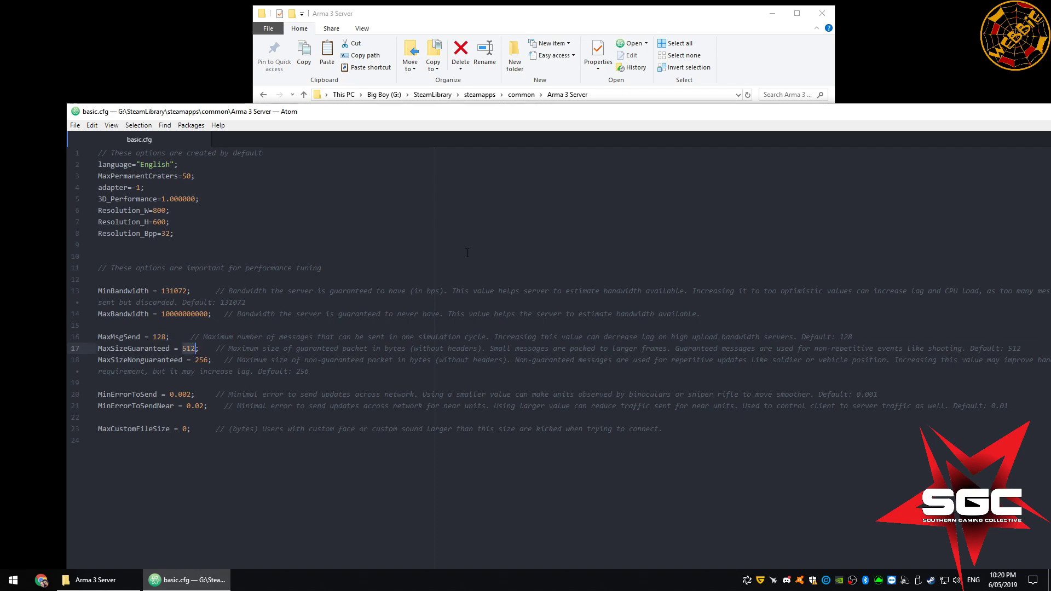
- Close basic.cfg and open the arma3server_x64_2019-05-06_21-40-07.rpt log from the server's Users folder
drag(718, 116, 316, 260)
click(699, 255)
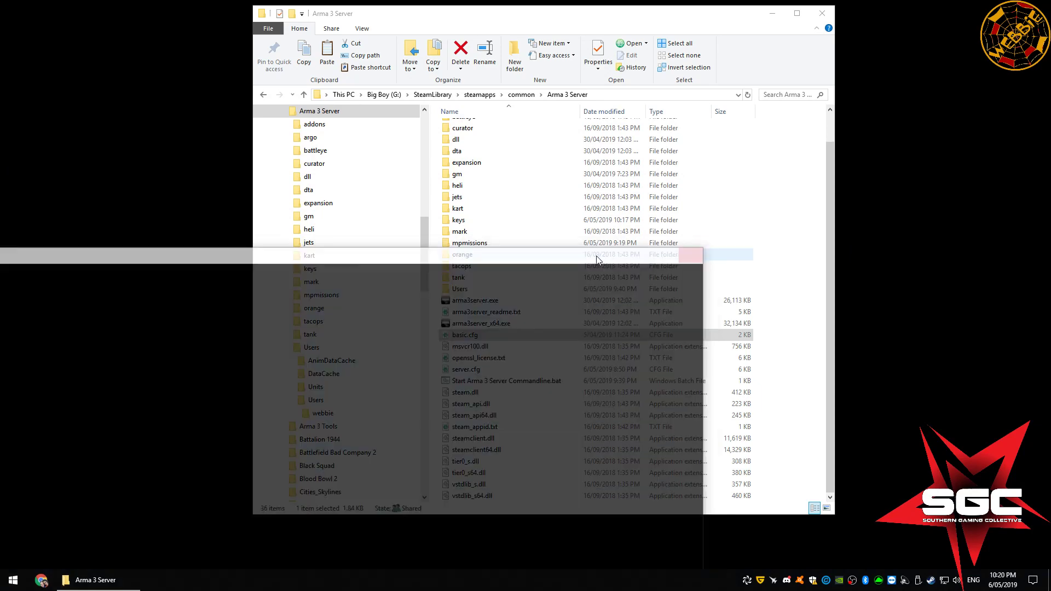
double_click(467, 288)
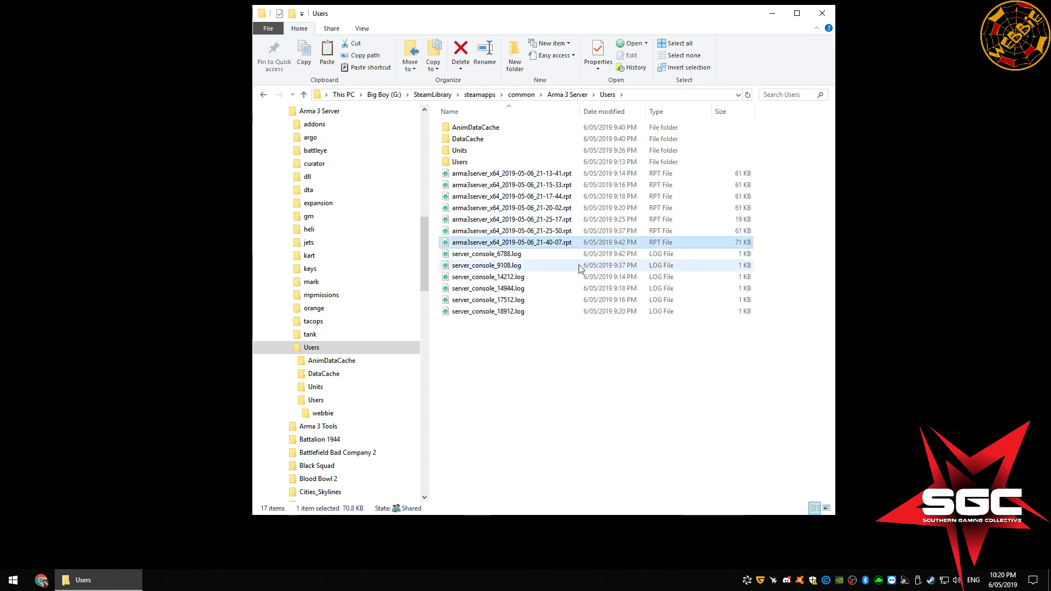
click(519, 247)
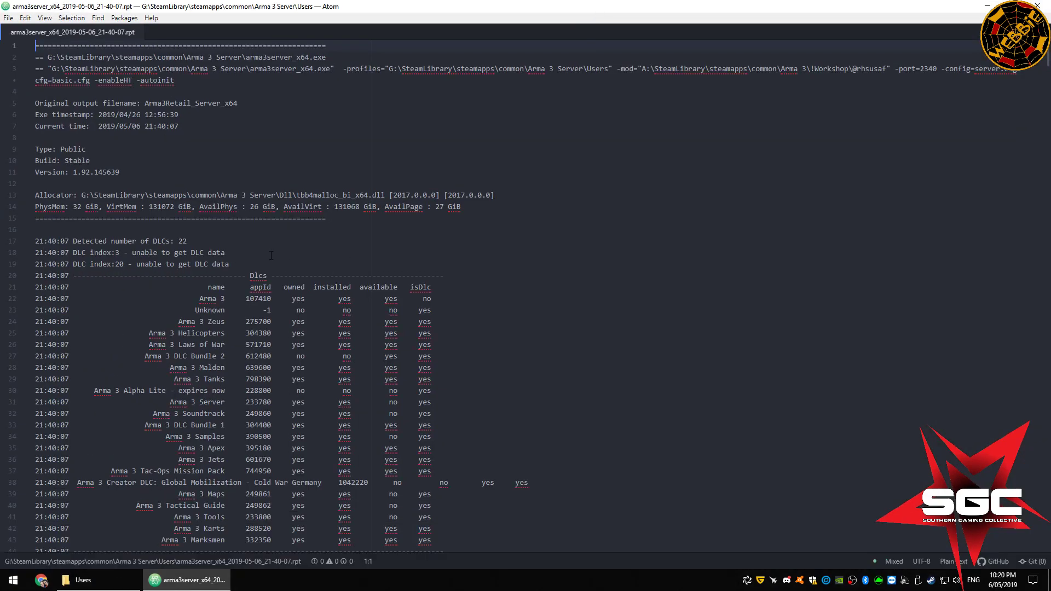
- Look over the log's header and DLC table, and highlight the server launch command line on line 3
scroll(338, 354, down, 5)
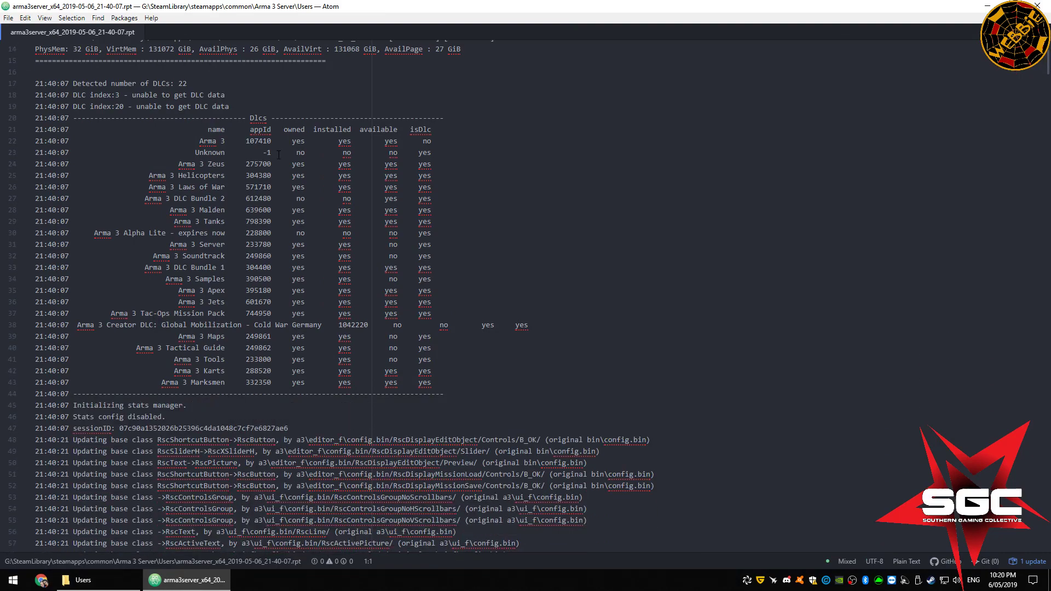
scroll(196, 178, down, 8)
scroll(127, 142, up, 12)
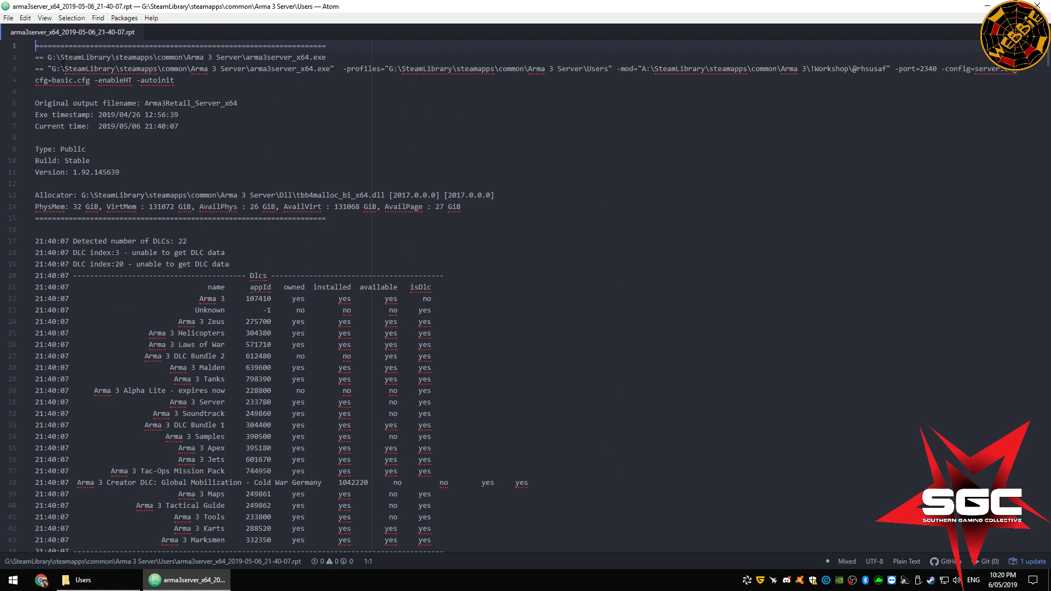
drag(52, 68, 183, 85)
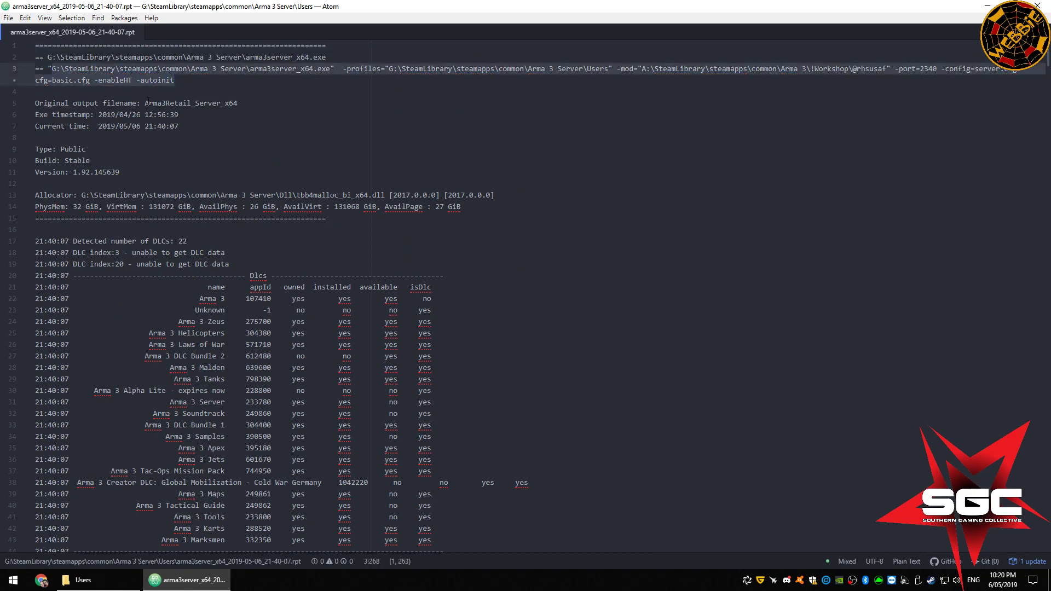
click(175, 92)
click(180, 84)
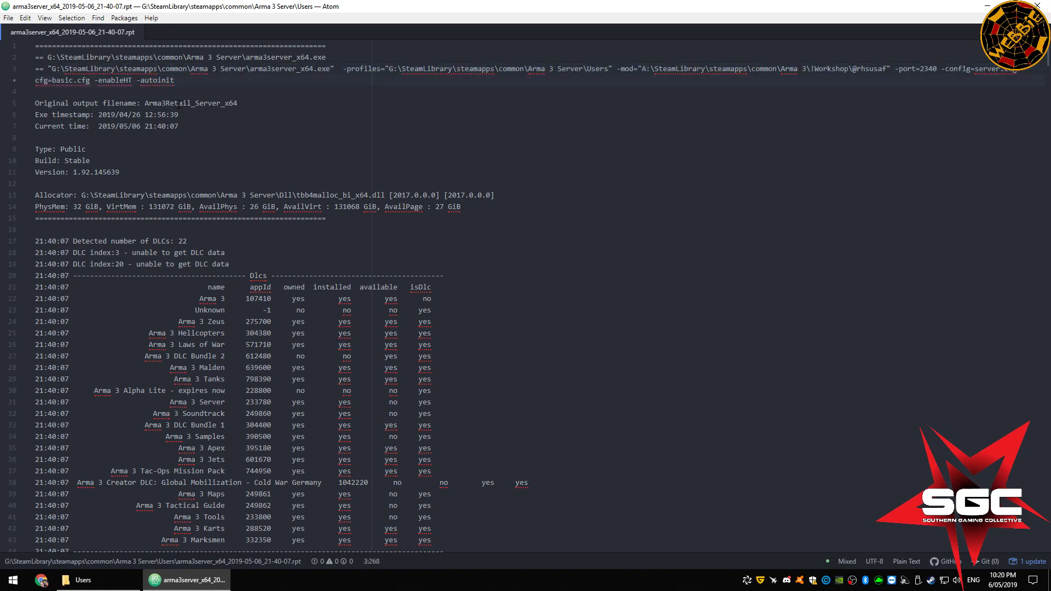
click(212, 116)
- Examine the log's base class updates and loaded addons down to the List of mods table
scroll(116, 166, down, 15)
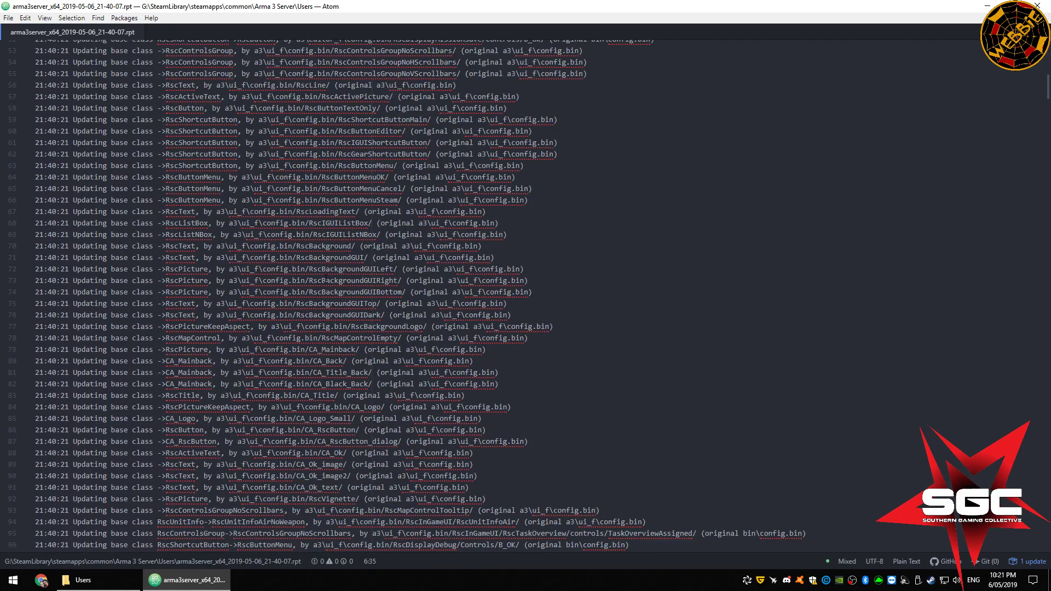
scroll(305, 316, down, 20)
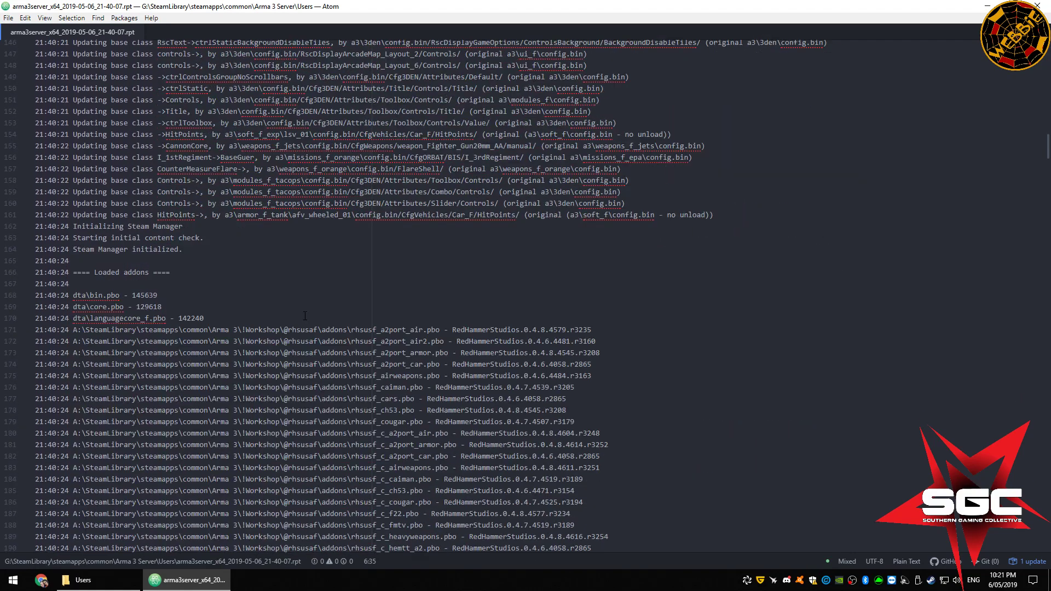
scroll(304, 315, down, 20)
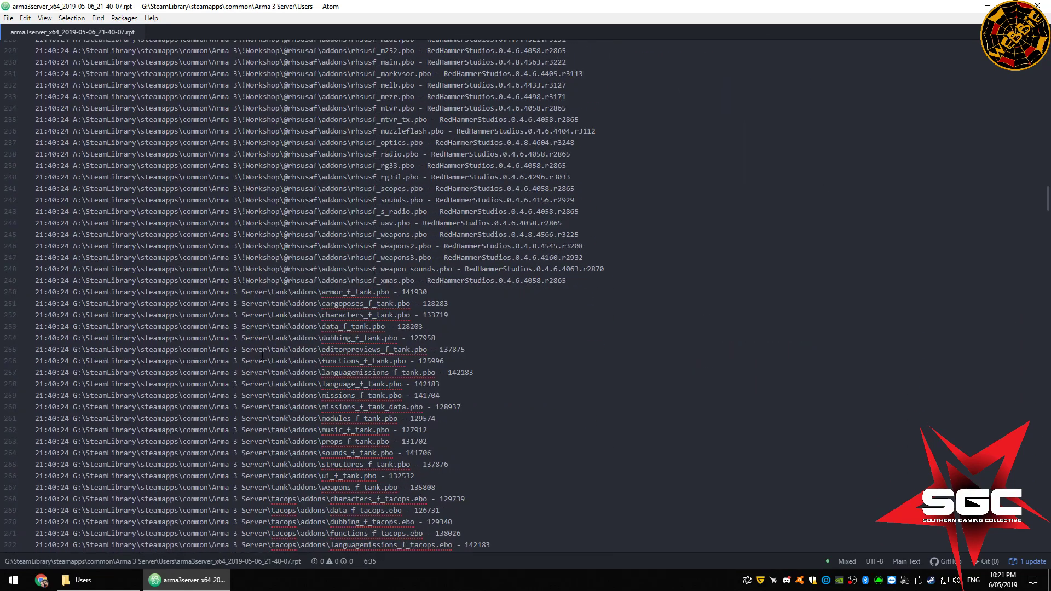
scroll(262, 355, down, 20)
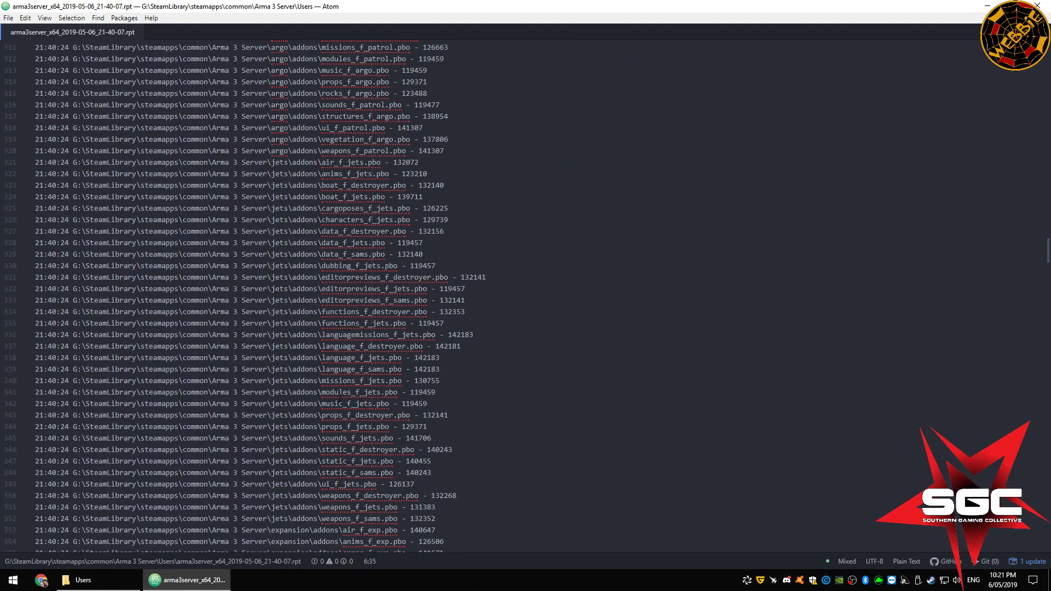
scroll(340, 403, down, 20)
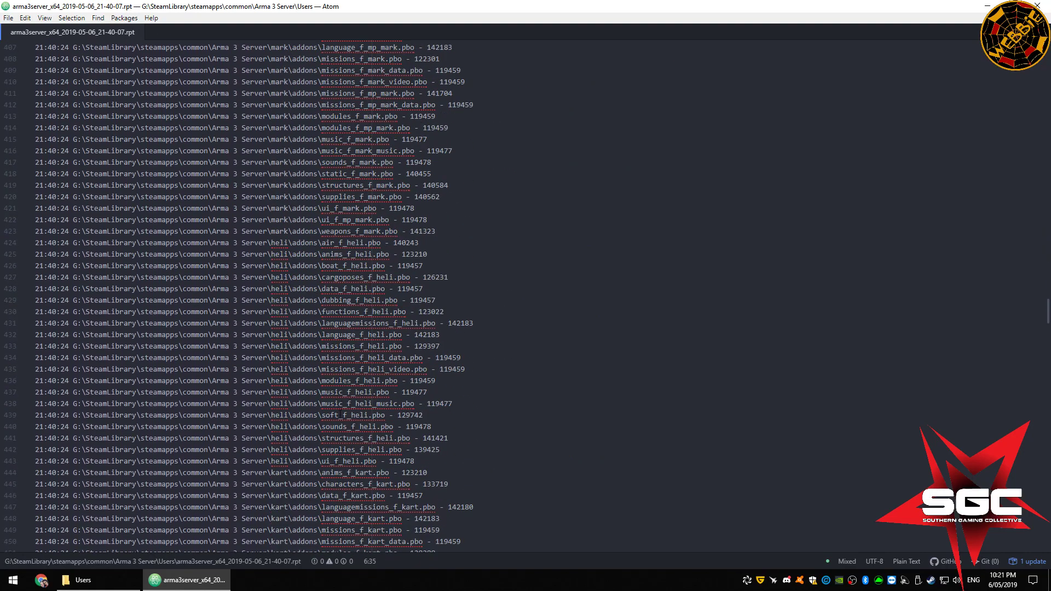
scroll(288, 354, down, 20)
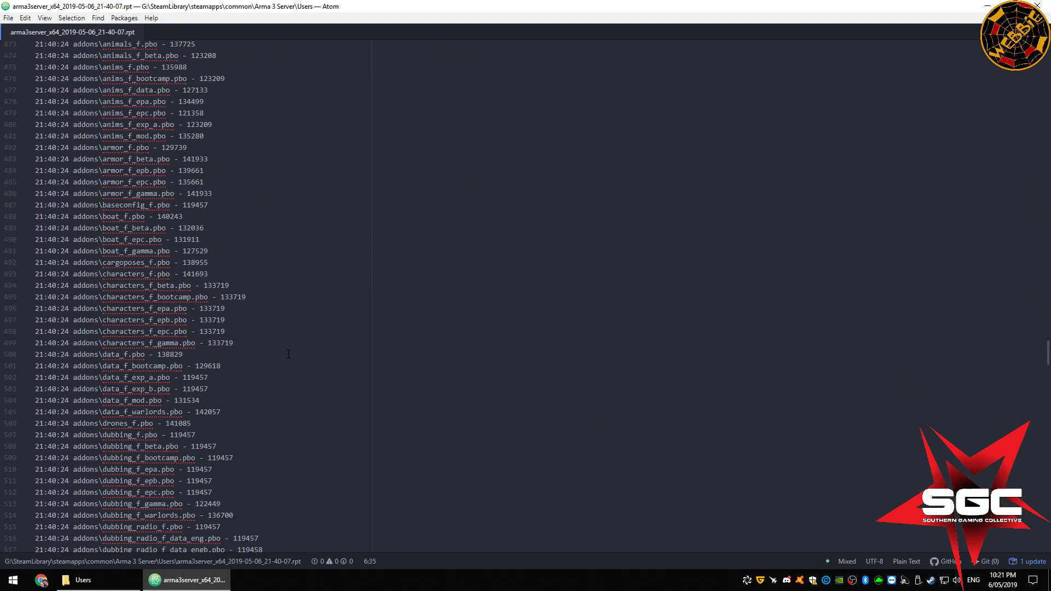
scroll(288, 354, down, 20)
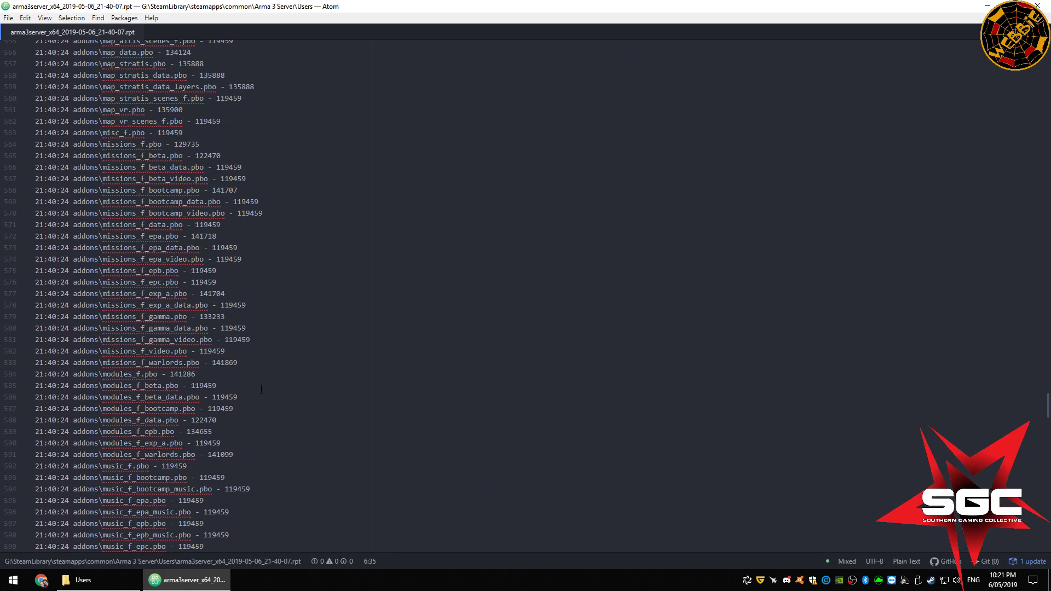
scroll(261, 389, down, 20)
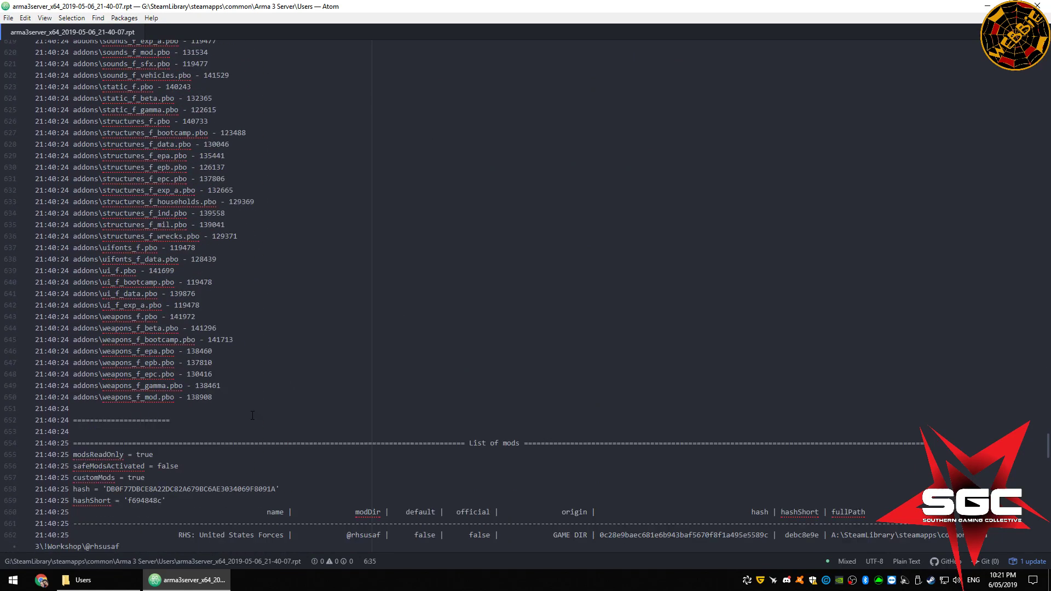
scroll(252, 416, down, 8)
scroll(242, 357, down, 2)
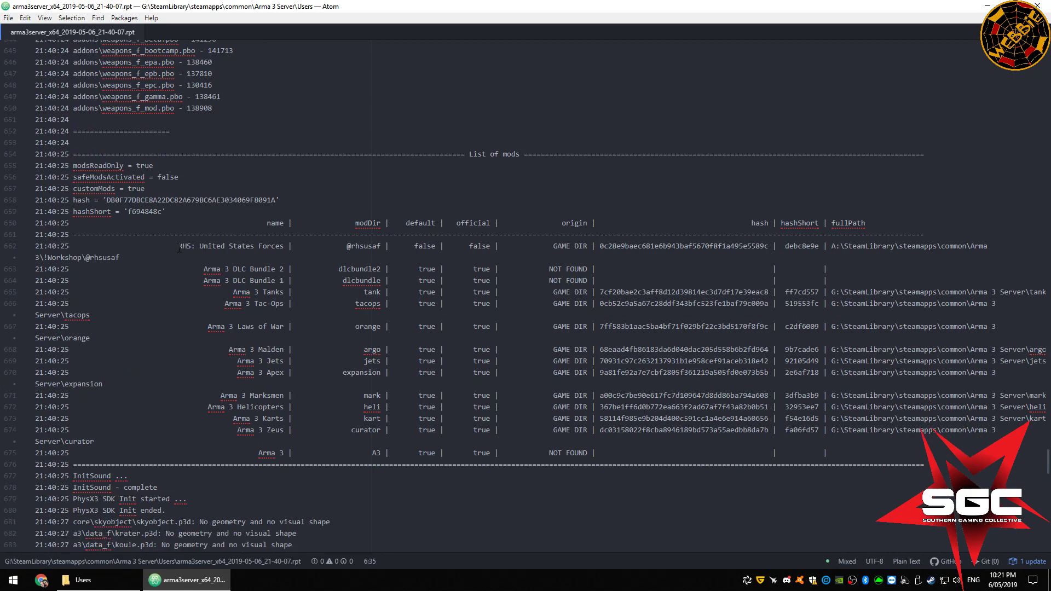
drag(178, 248, 391, 244)
click(474, 223)
click(582, 246)
drag(553, 247, 588, 246)
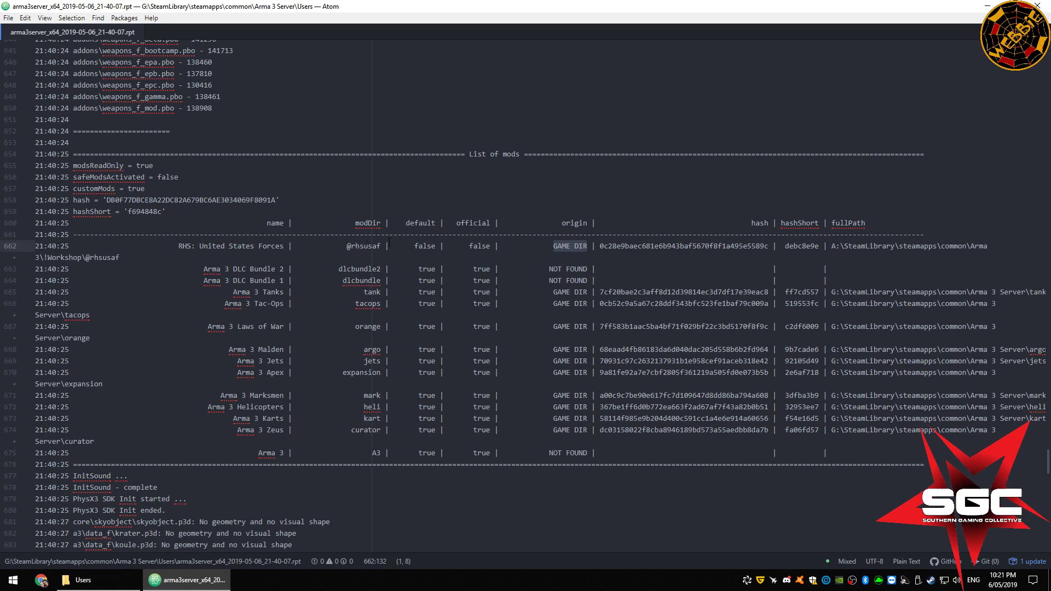
- Review the startup entries below the List of mods table and highlight the mission file name SGC_ARMA_OPS_ALTIS
click(486, 245)
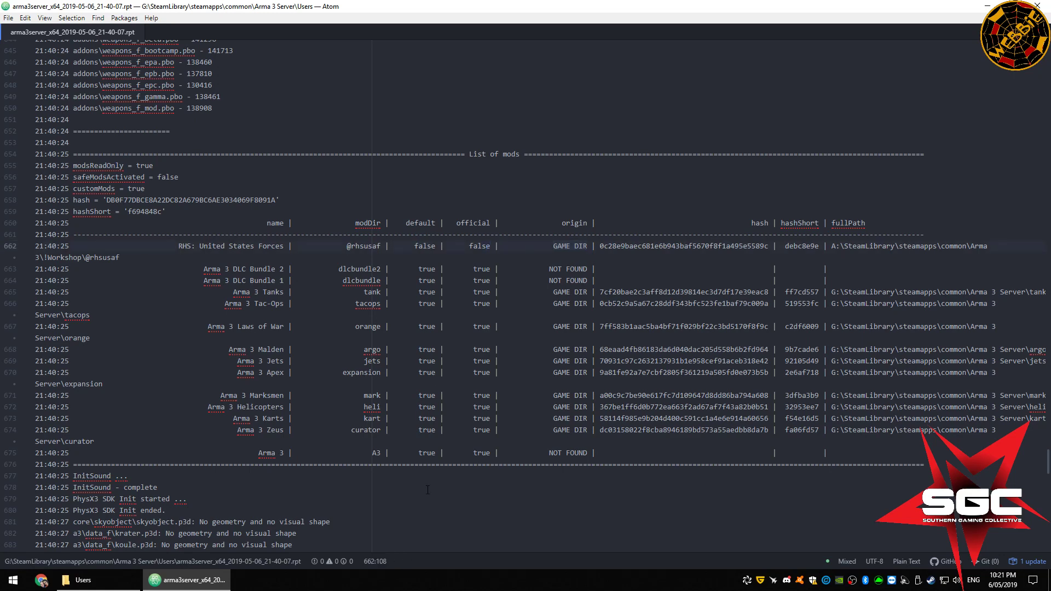
scroll(427, 489, down, 3)
scroll(103, 301, down, 7)
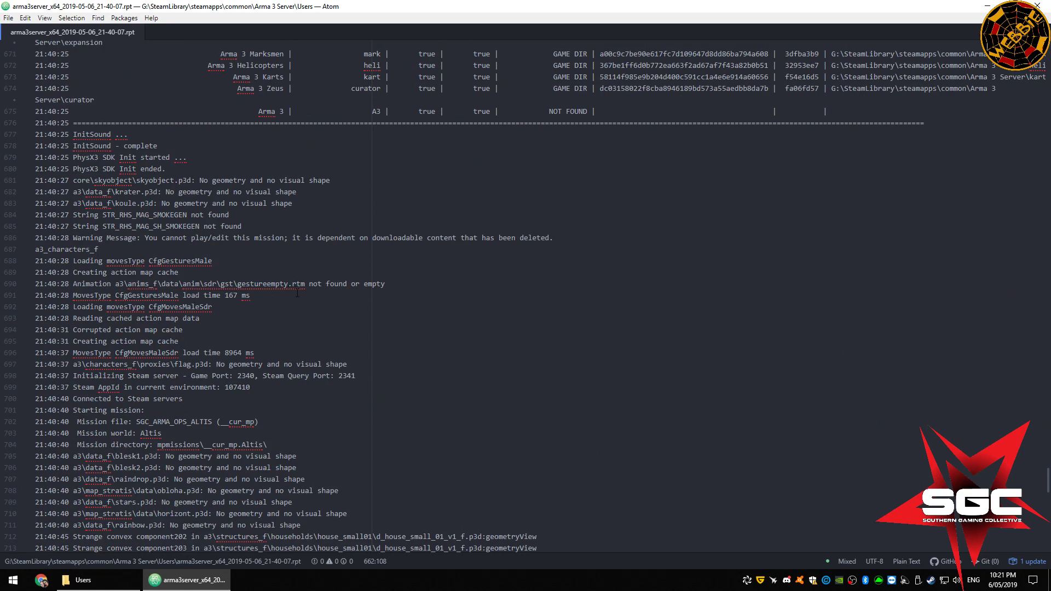
scroll(297, 294, down, 4)
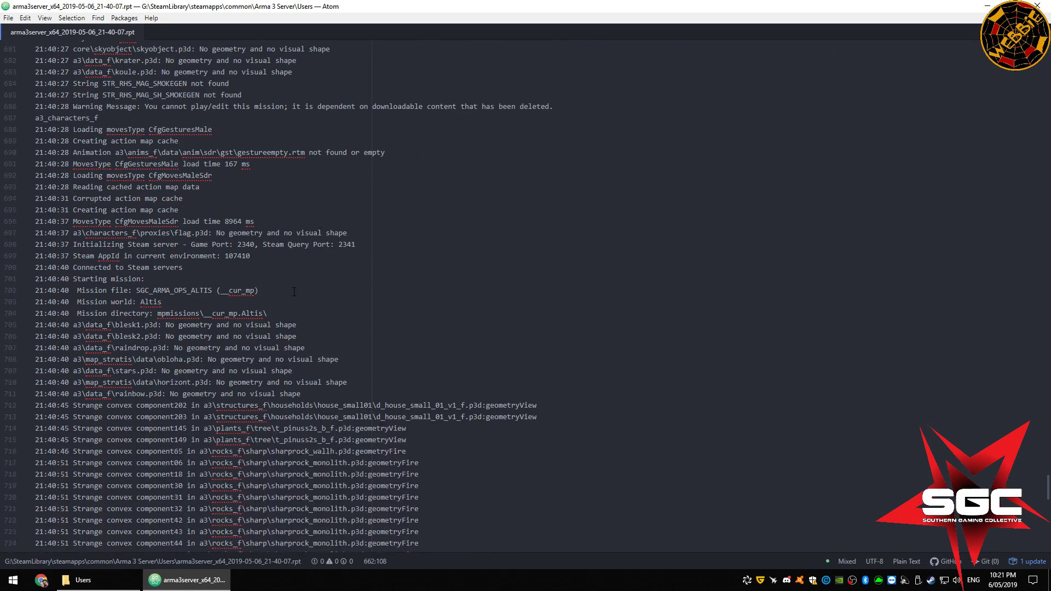
scroll(294, 292, down, 1)
scroll(218, 149, up, 13)
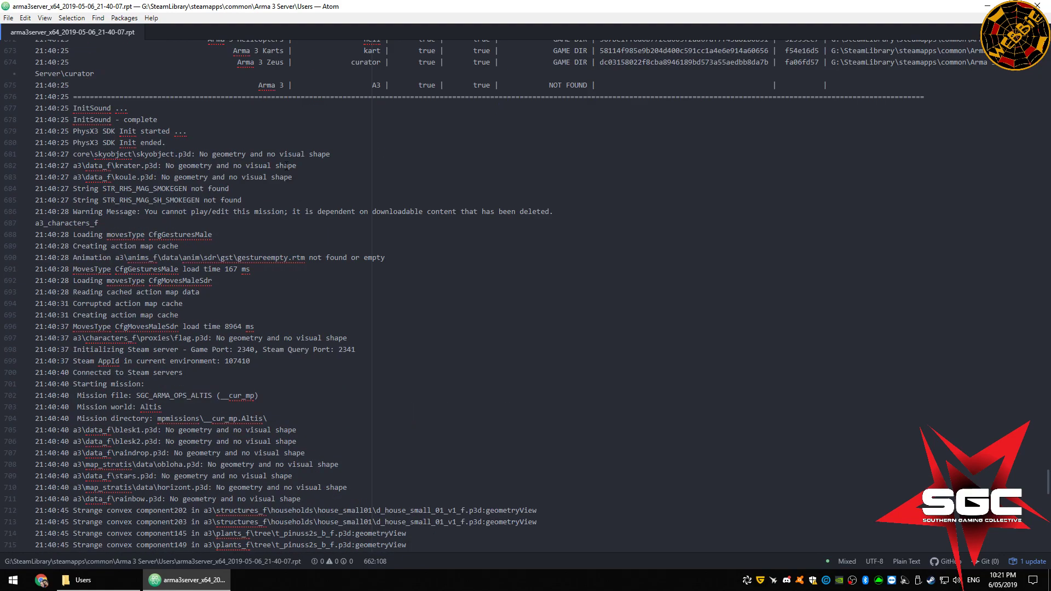
scroll(218, 149, down, 11)
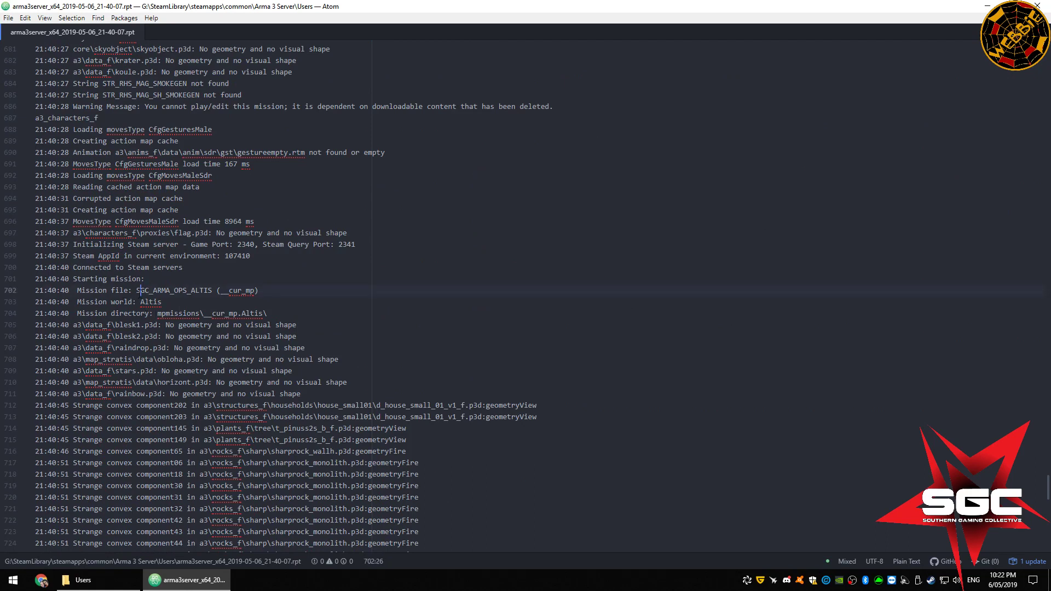
drag(139, 291, 261, 288)
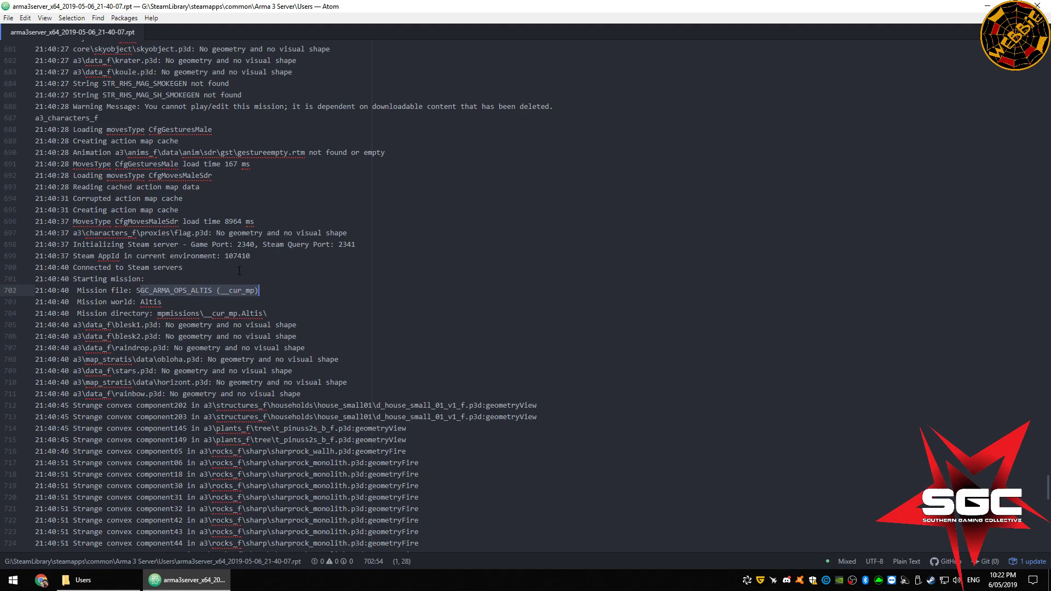
- Examine the mission directory line and the remaining log entries to the end, comparing them with the mods table
scroll(239, 271, up, 8)
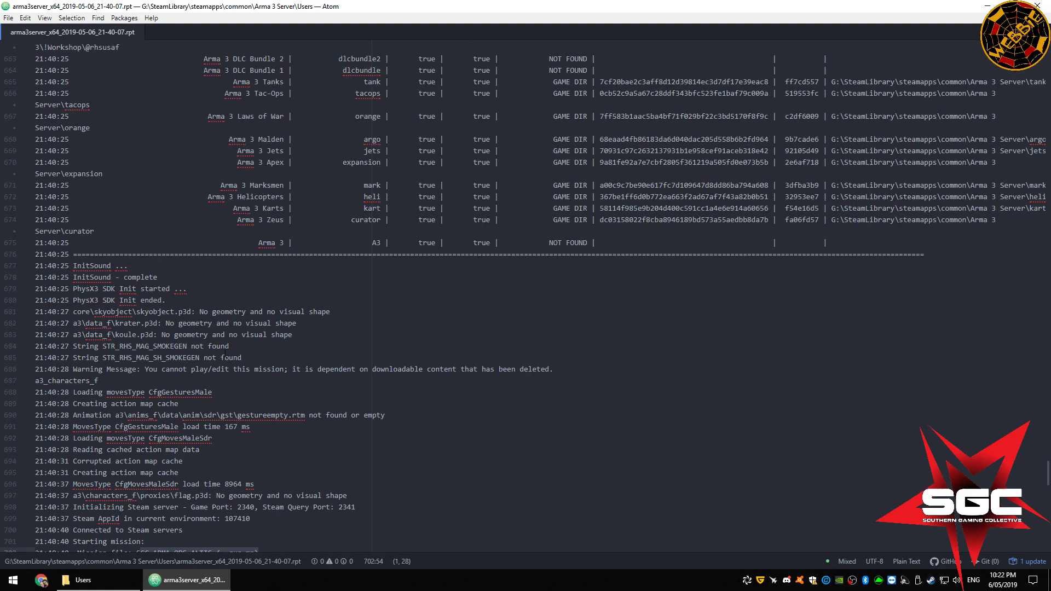
scroll(196, 234, up, 18)
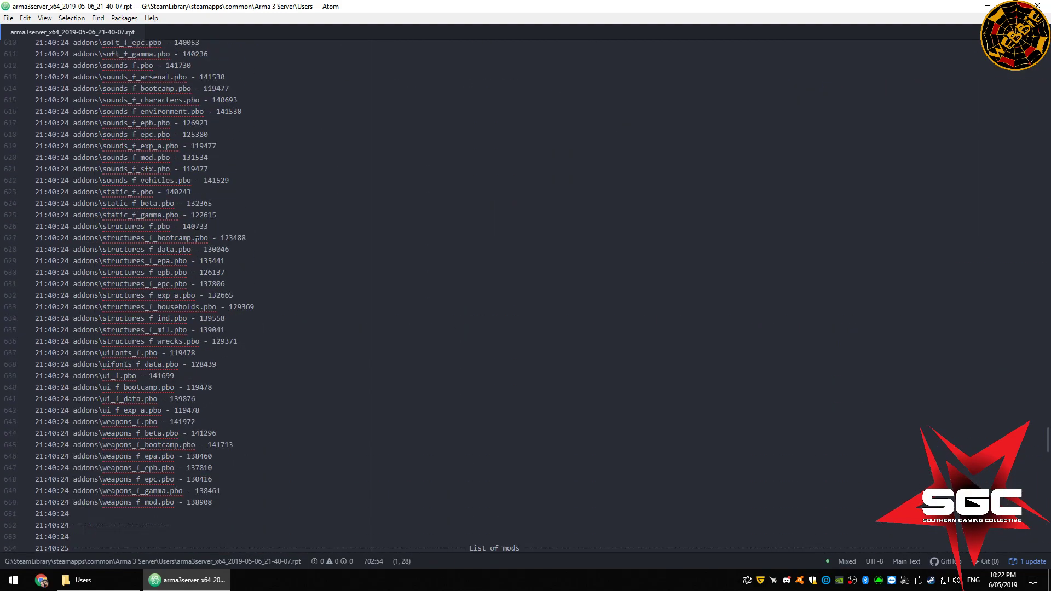
scroll(196, 234, down, 20)
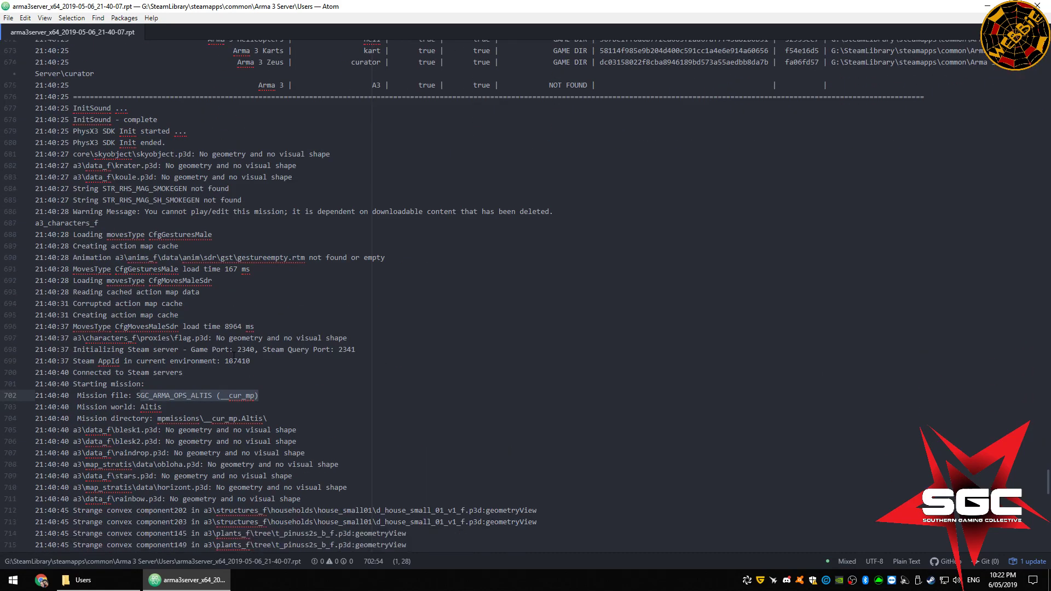
scroll(233, 356, down, 1)
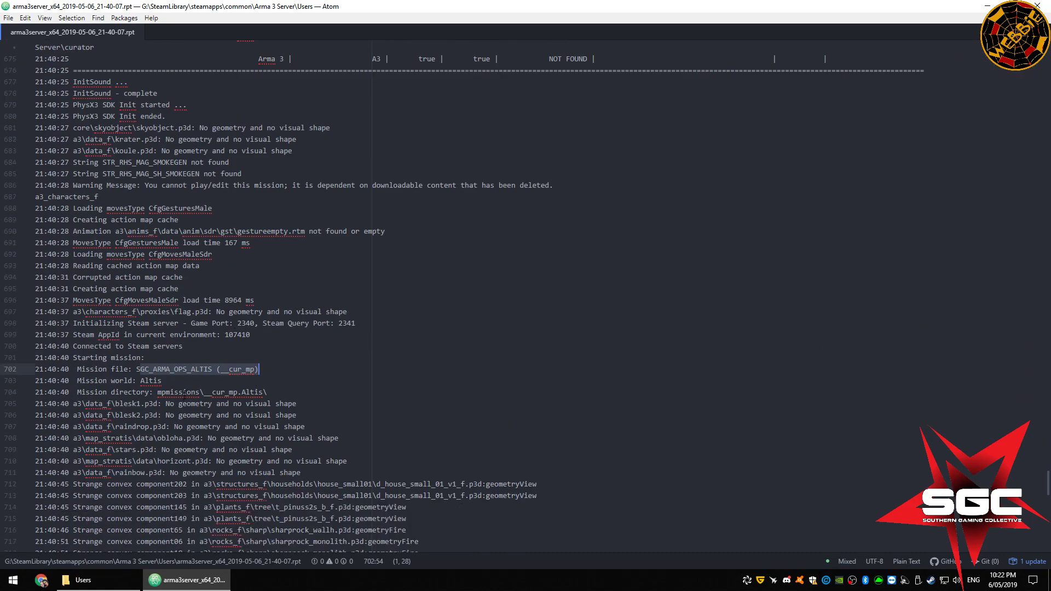
click(184, 392)
scroll(343, 433, down, 7)
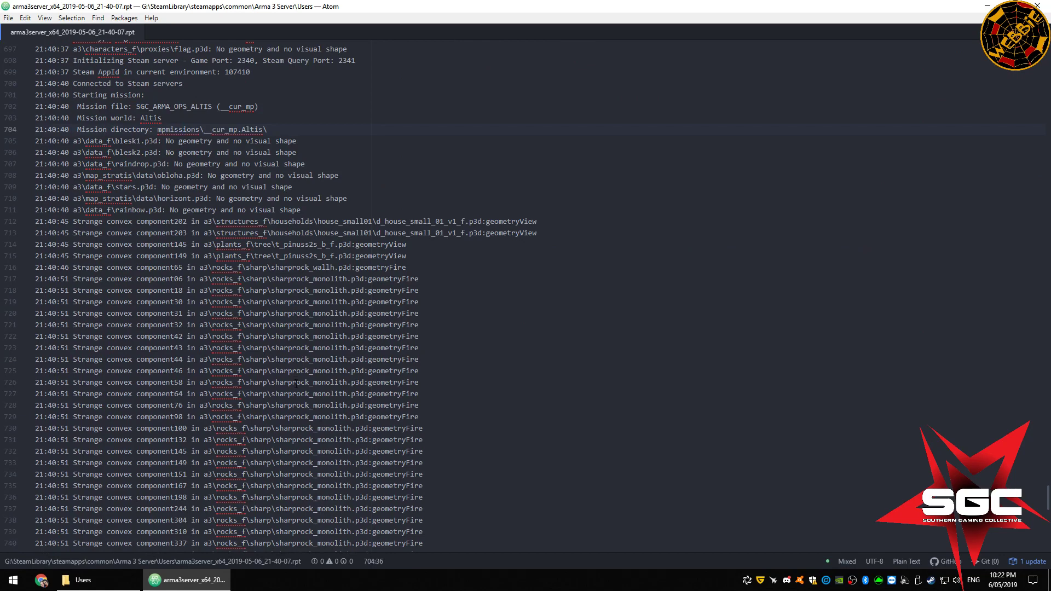
scroll(282, 402, down, 14)
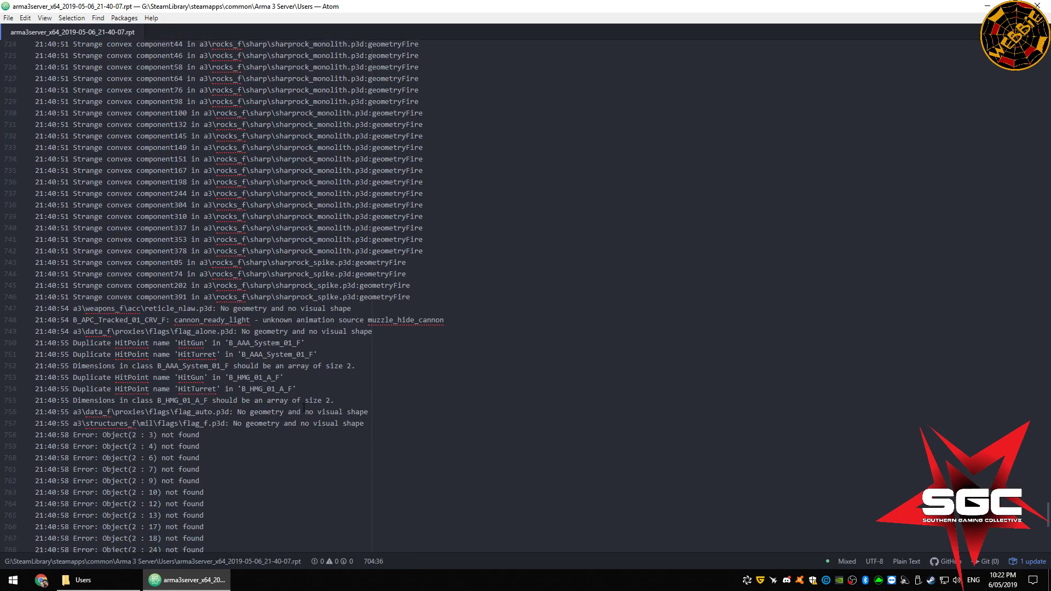
scroll(269, 391, down, 2)
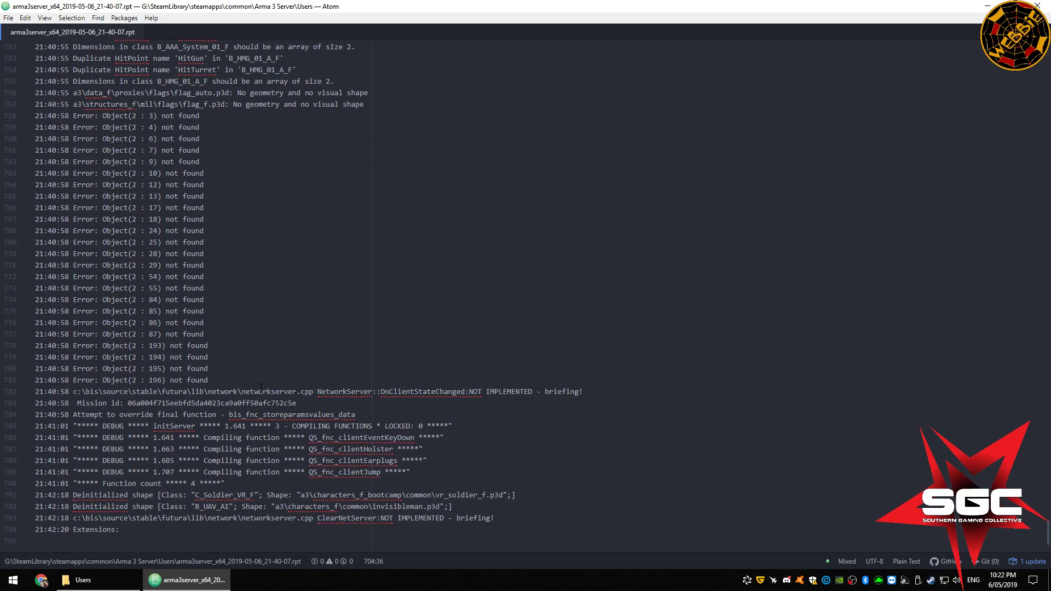
scroll(260, 386, up, 10)
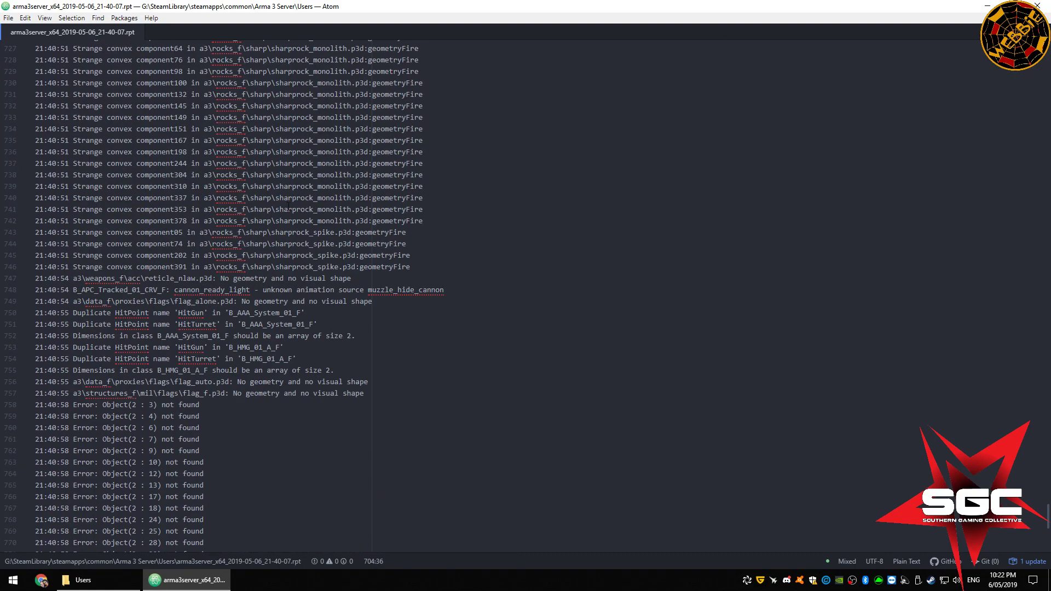
scroll(288, 206, up, 20)
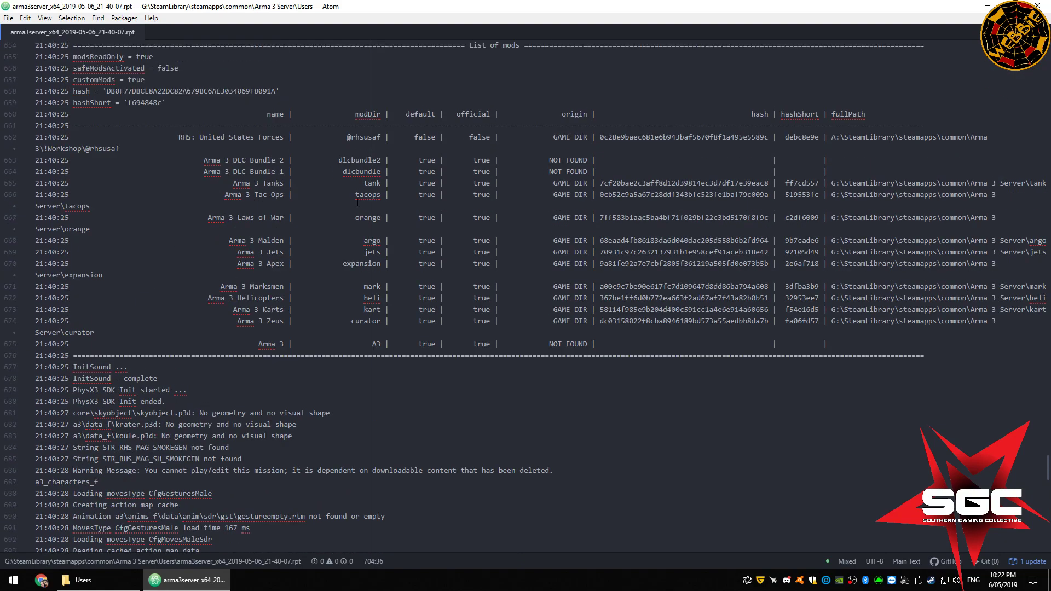
scroll(361, 266, down, 10)
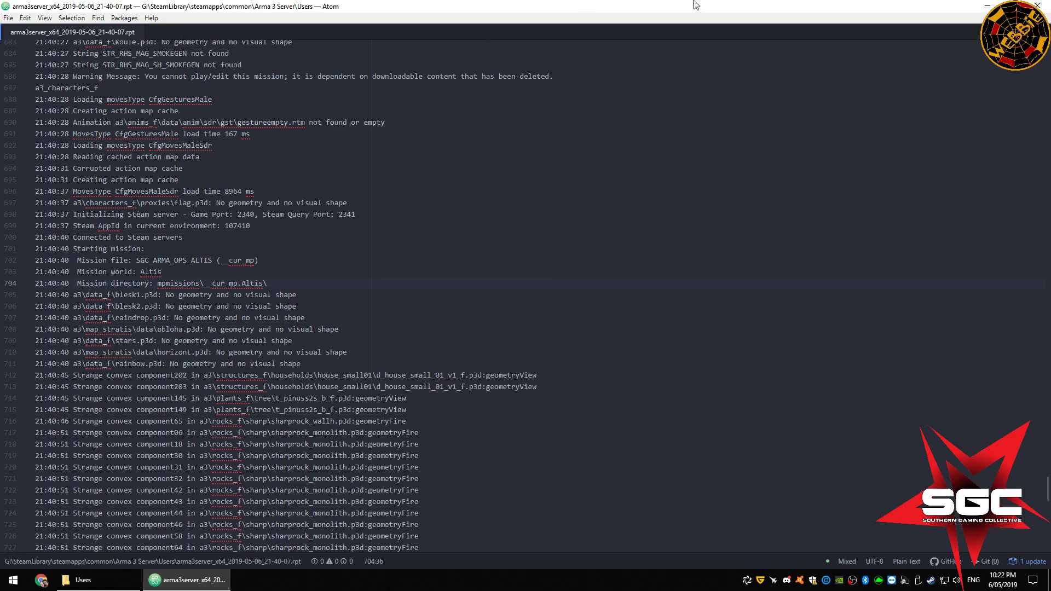
- Close the log and open webbie.Arma3Profile from the webbie folder inside the nested Users folder
click(1037, 5)
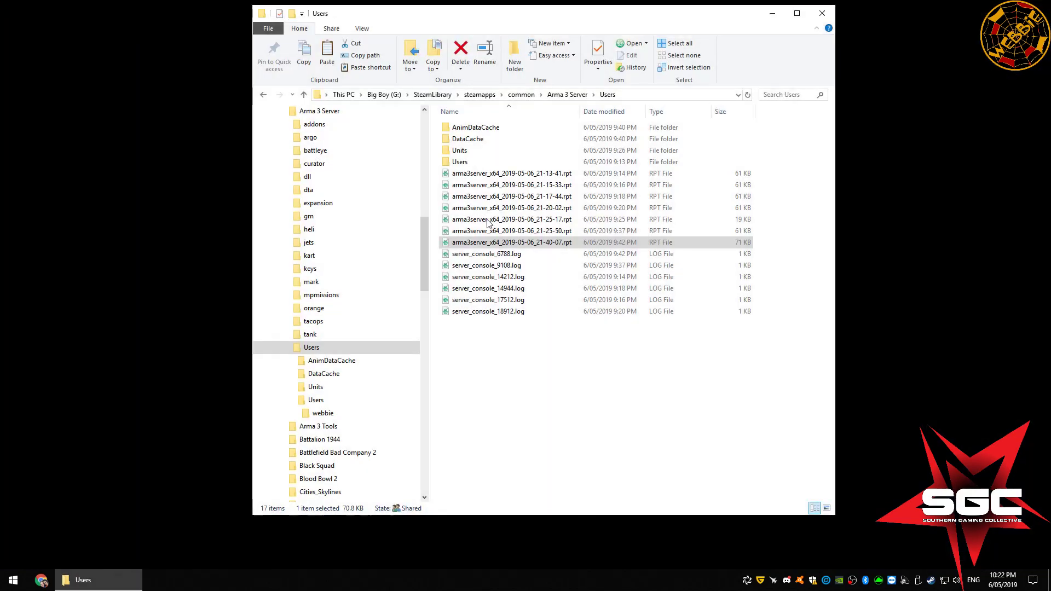
click(506, 378)
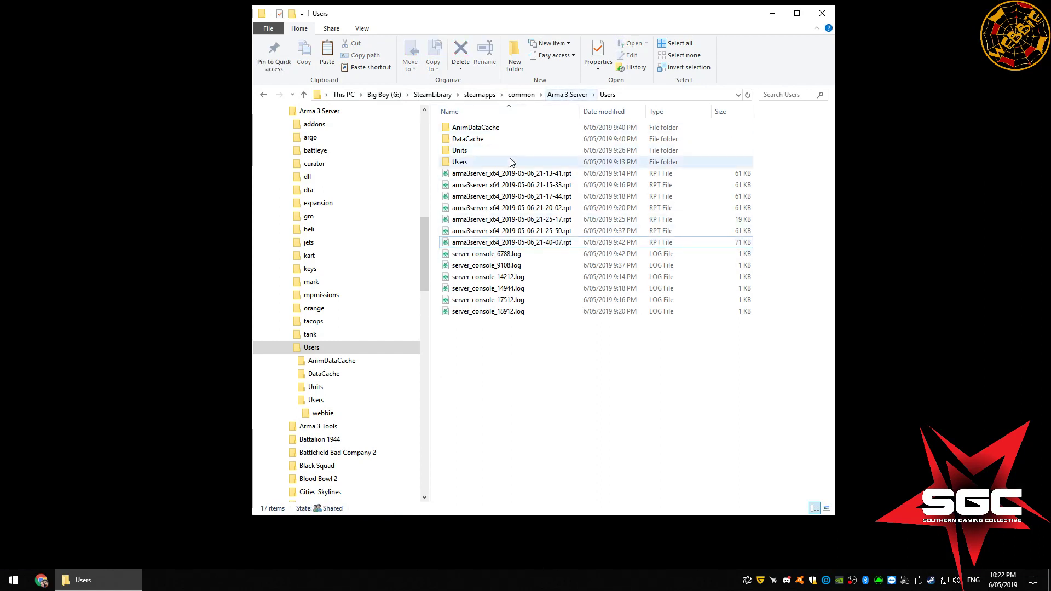
double_click(475, 164)
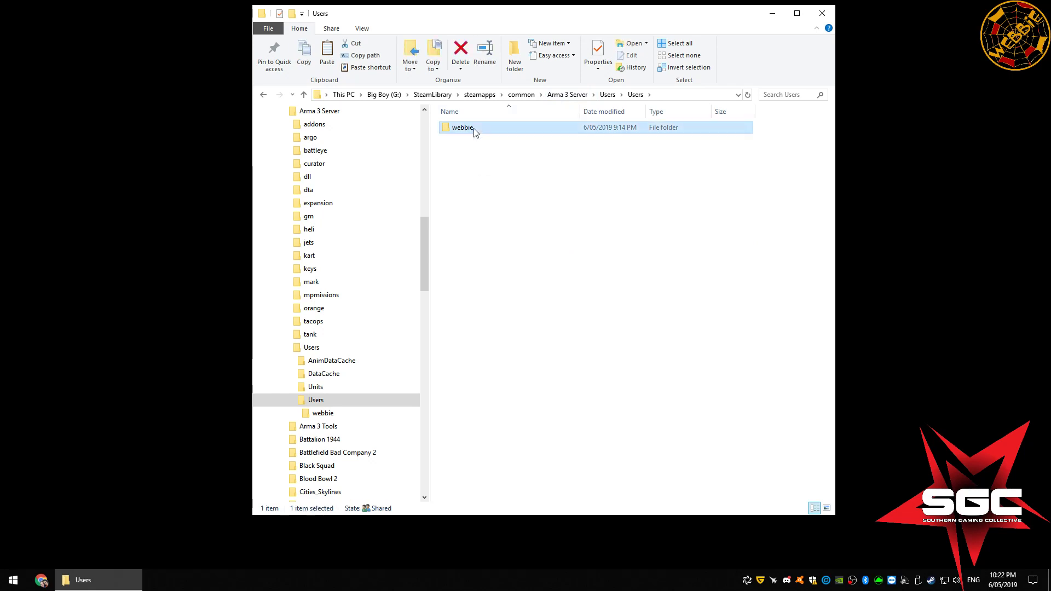
double_click(463, 128)
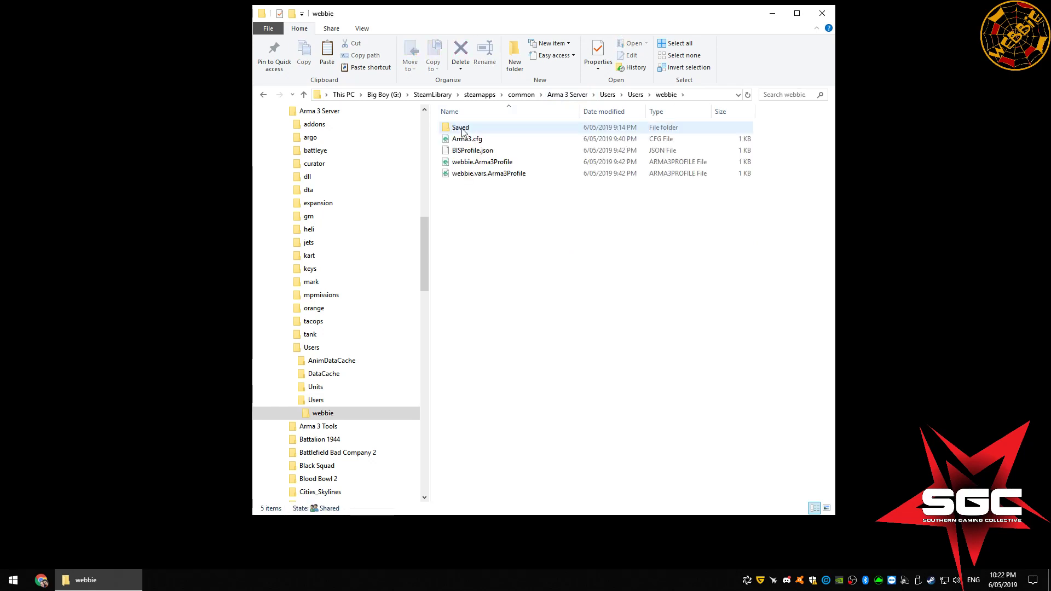
click(482, 162)
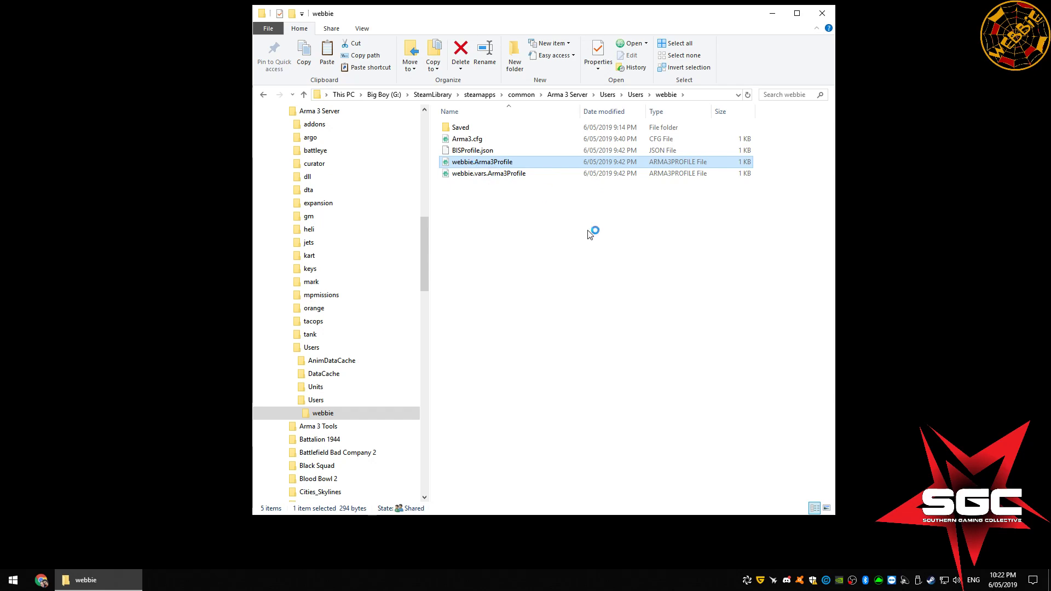
key(Return)
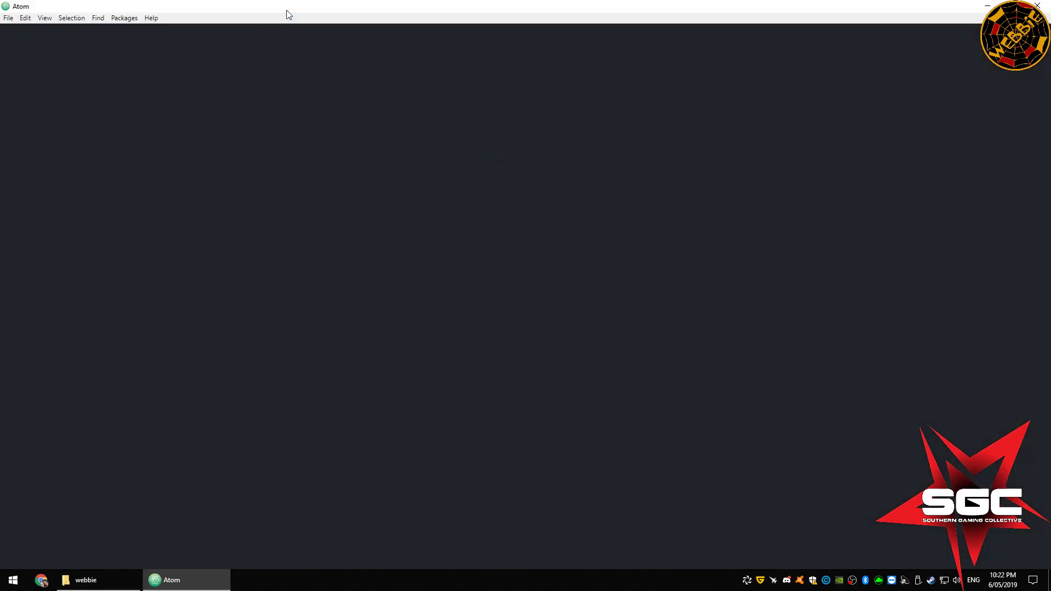
- Move the editor below the folder's file list, review the server profile's settings, and close the editor
drag(286, 10, 441, 126)
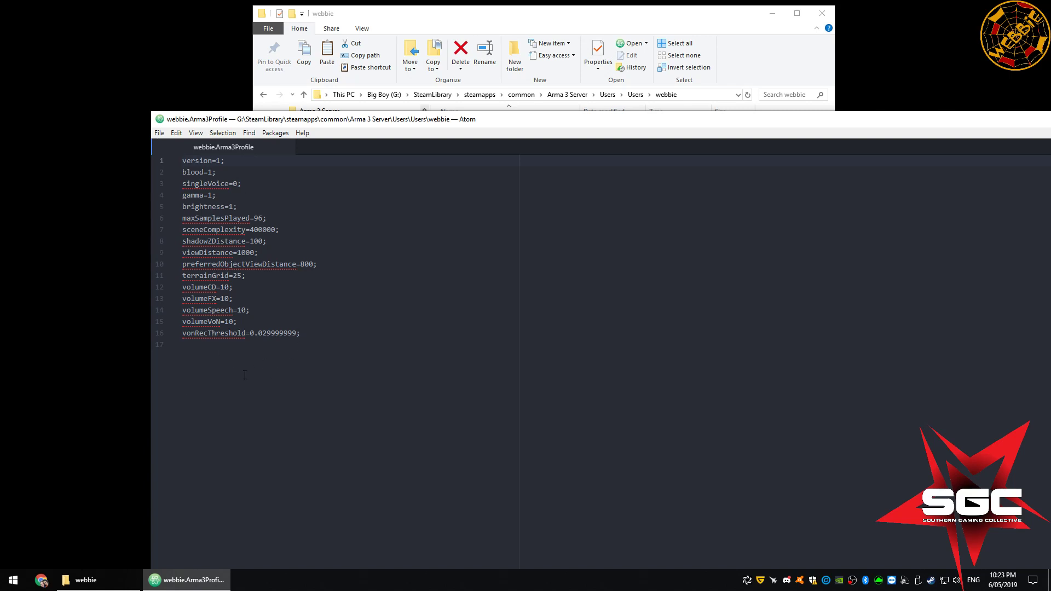
drag(331, 120, 245, 58)
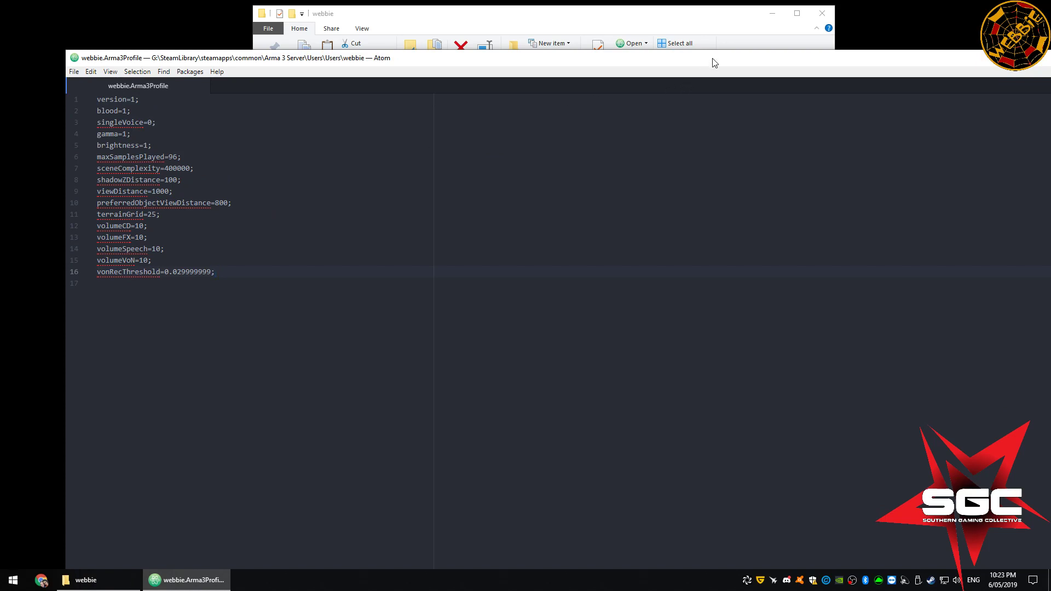
drag(715, 63, 683, 189)
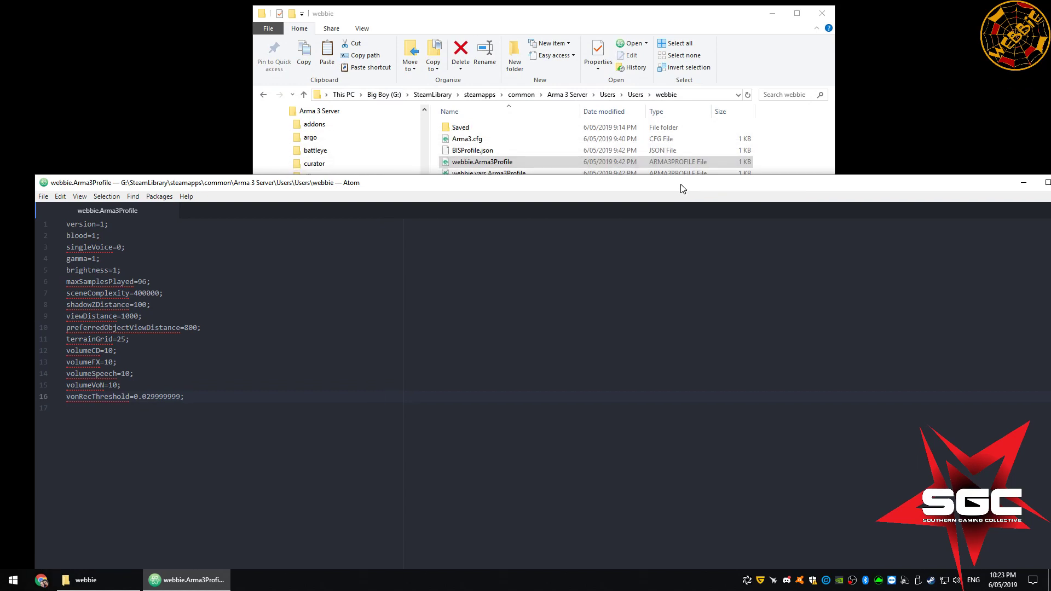
mouse_move(683, 189)
mouse_down()
mouse_move(643, 190)
mouse_move(681, 189)
mouse_up()
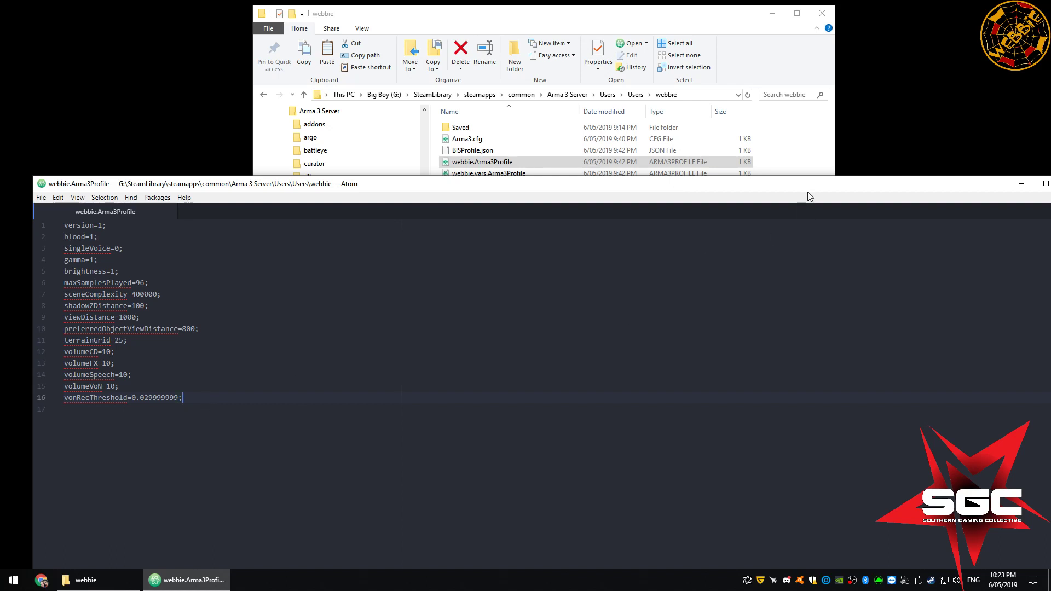
drag(808, 186, 604, 190)
click(860, 188)
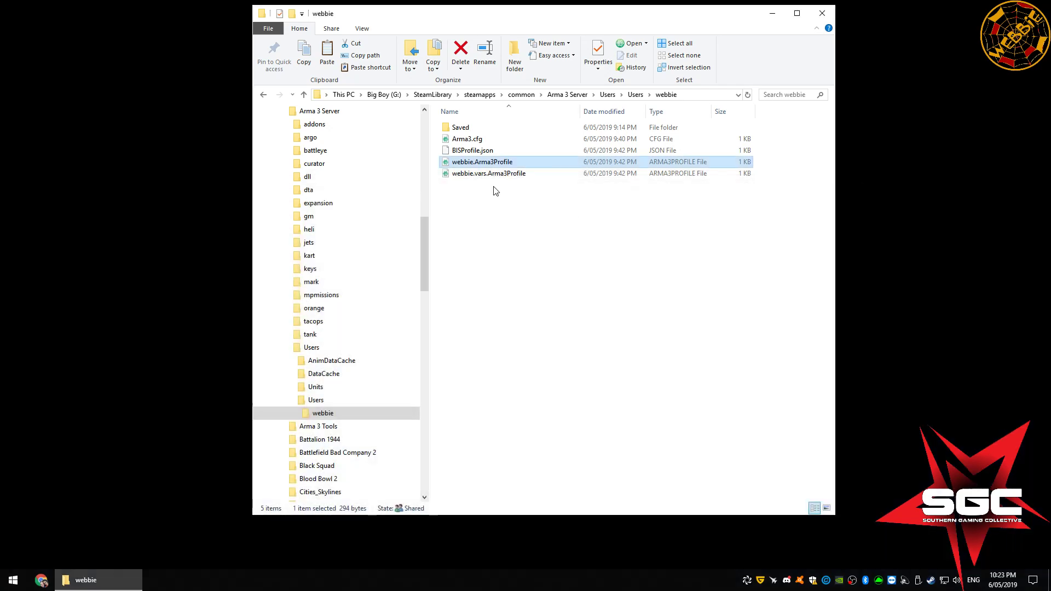
- Run Start Arma 3 Server Commandline.bat from the Arma 3 Server folder and close its command prompt window
click(608, 95)
click(570, 97)
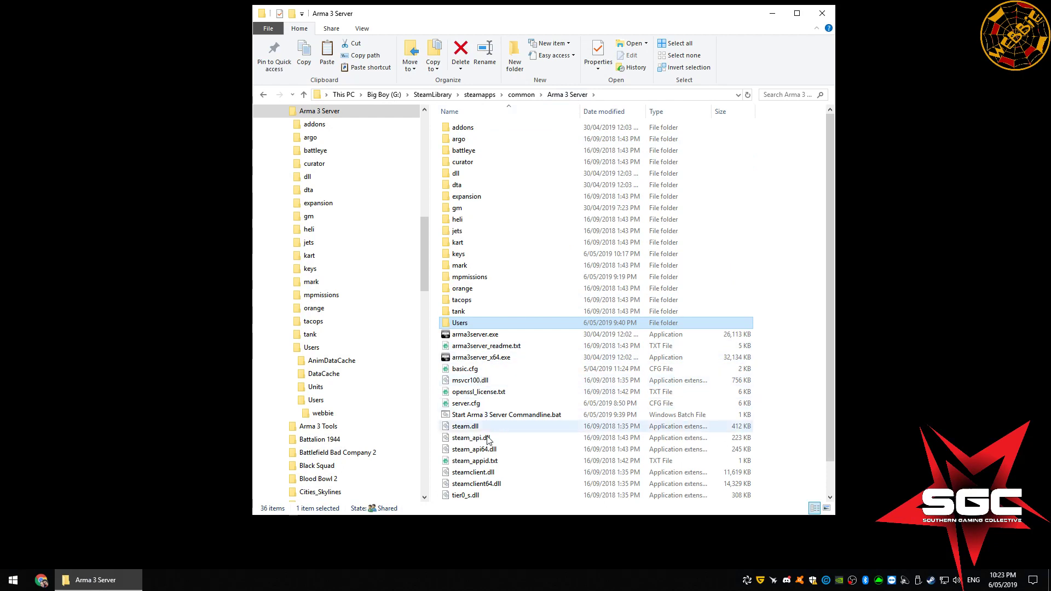
scroll(489, 441, down, 1)
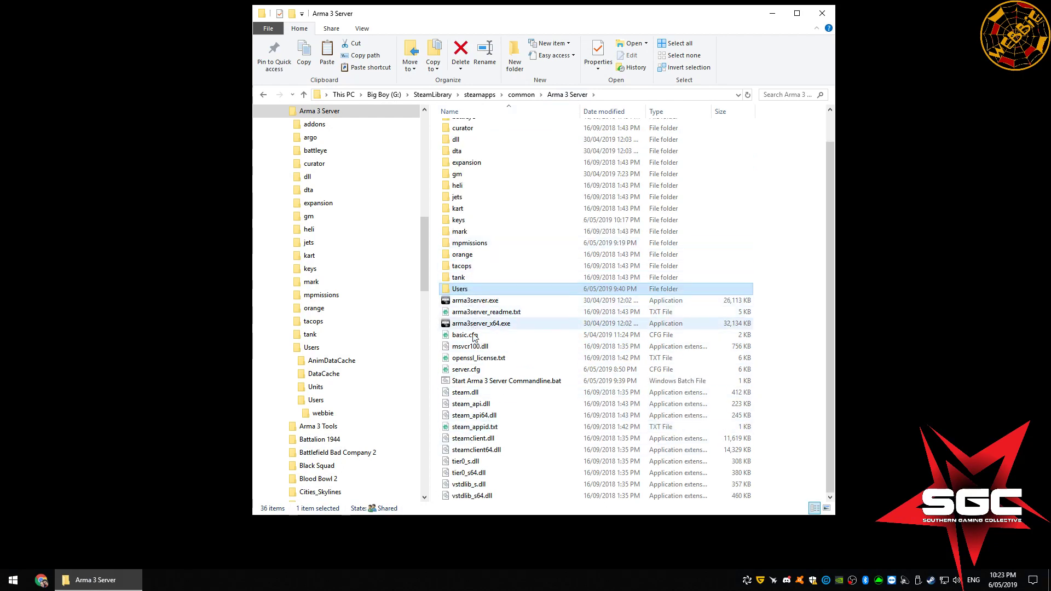
click(488, 385)
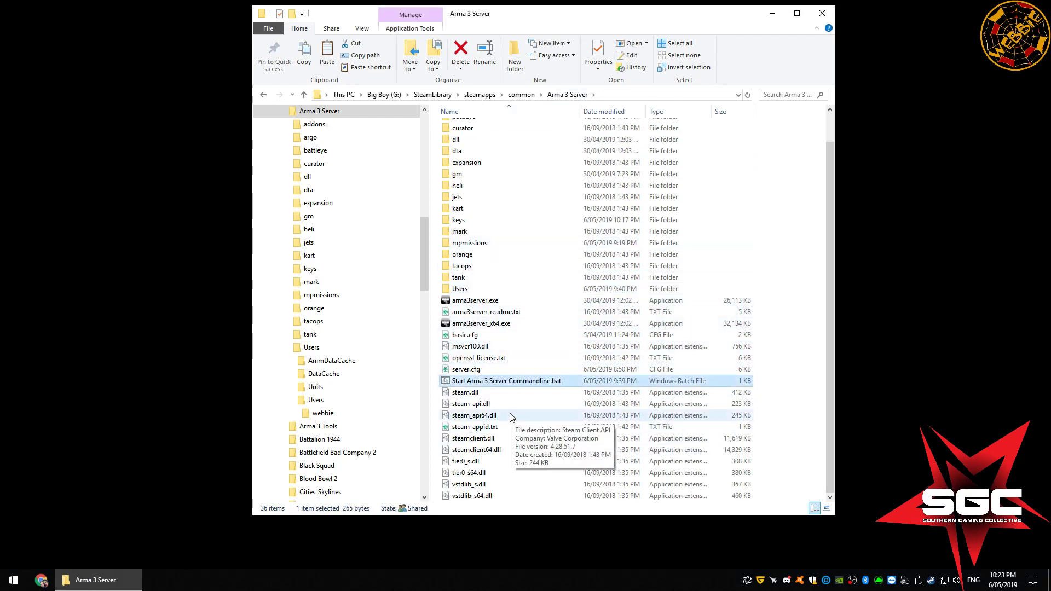
double_click(488, 383)
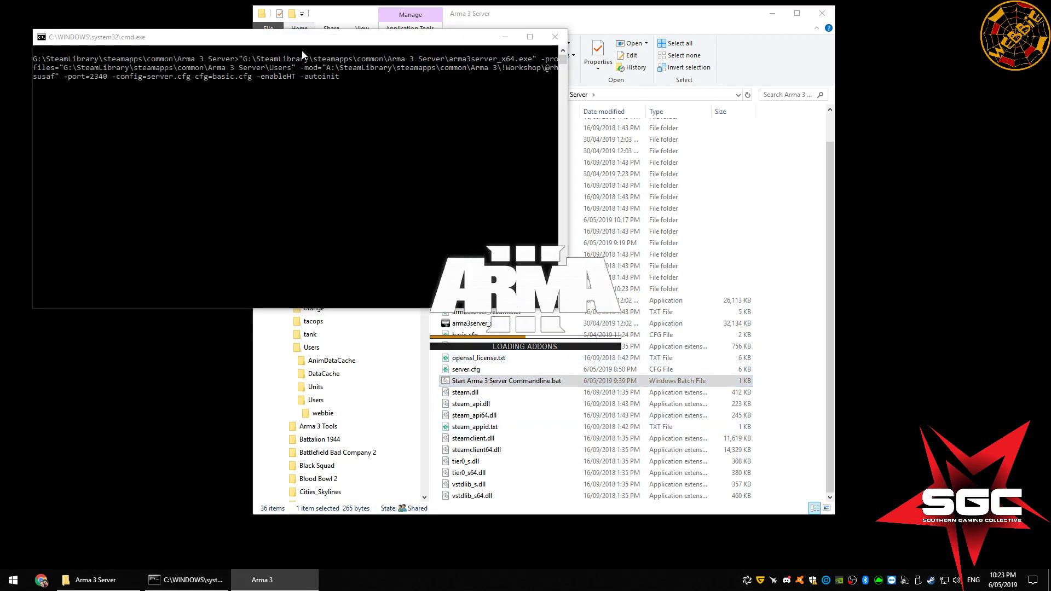
drag(303, 41, 666, 104)
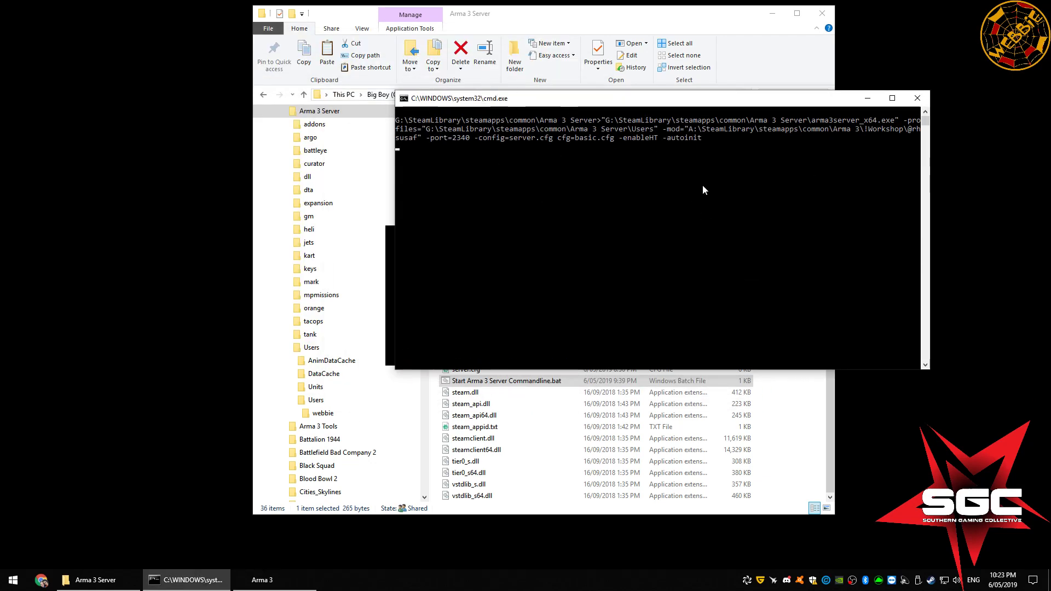
click(917, 98)
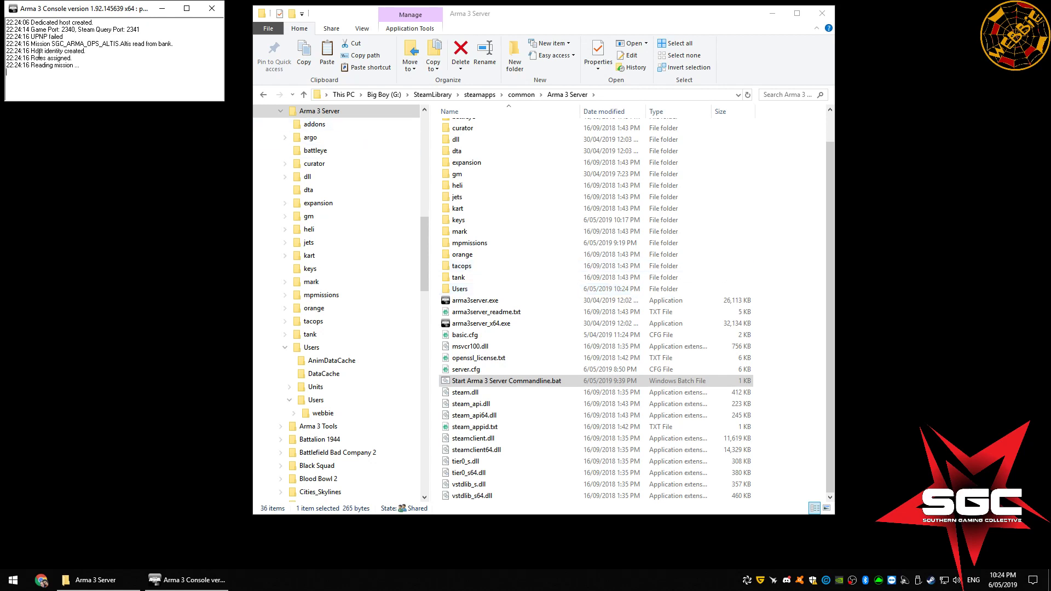
- Highlight the UPNP and mission lines in the Arma 3 server console, and open the mpmissions folder
drag(31, 36, 33, 37)
drag(106, 12, 169, 156)
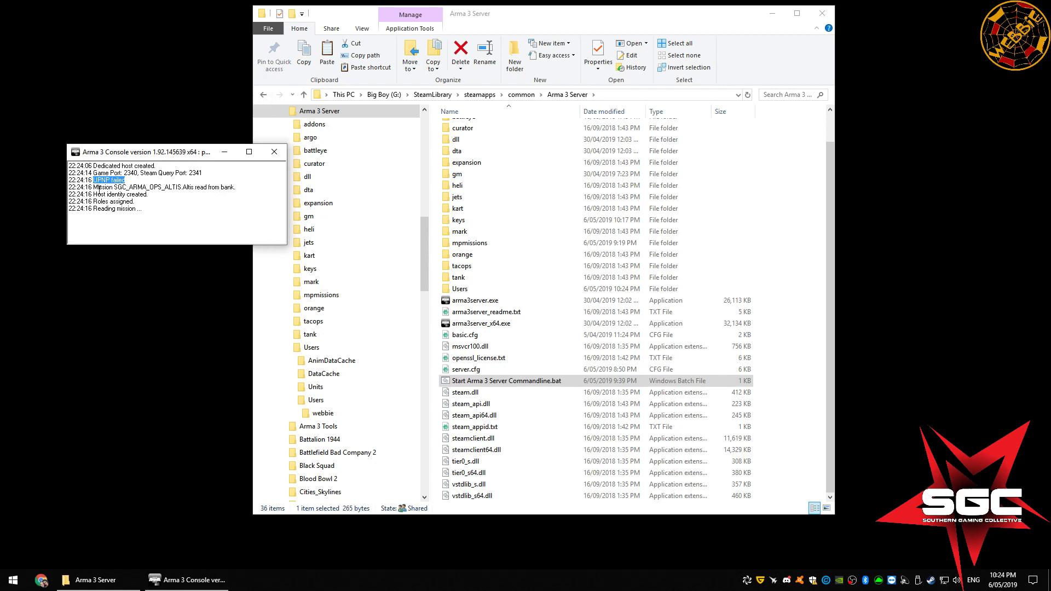
drag(94, 188, 220, 188)
double_click(482, 242)
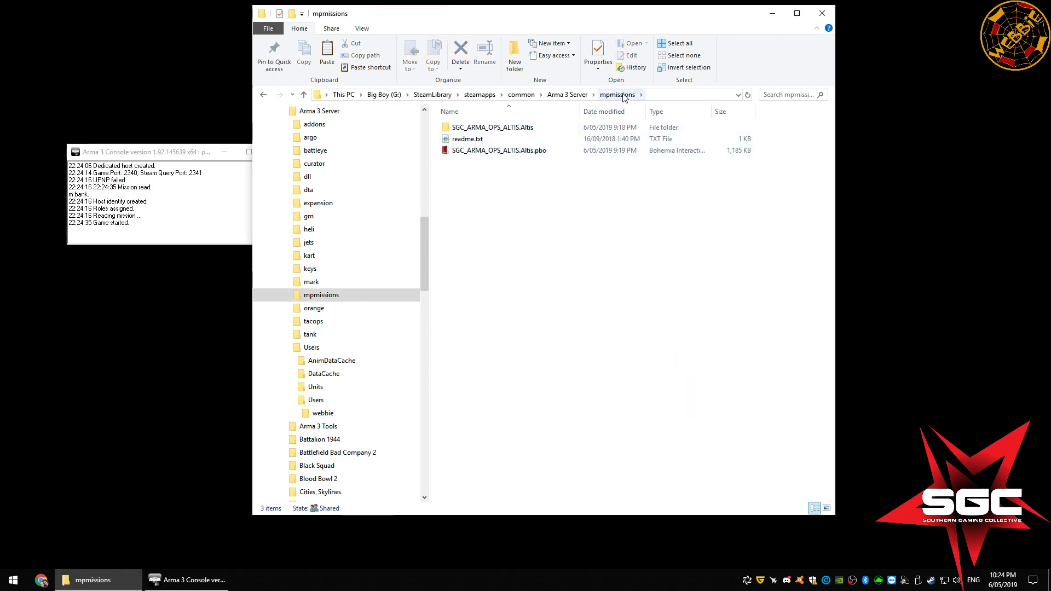
- View the contents of the SGC_ARMA_OPS_ALTIS.Altis mission folder, and return to mpmissions to select SGC_ARMA_OPS_ALTIS.Altis.pbo
click(507, 128)
double_click(509, 130)
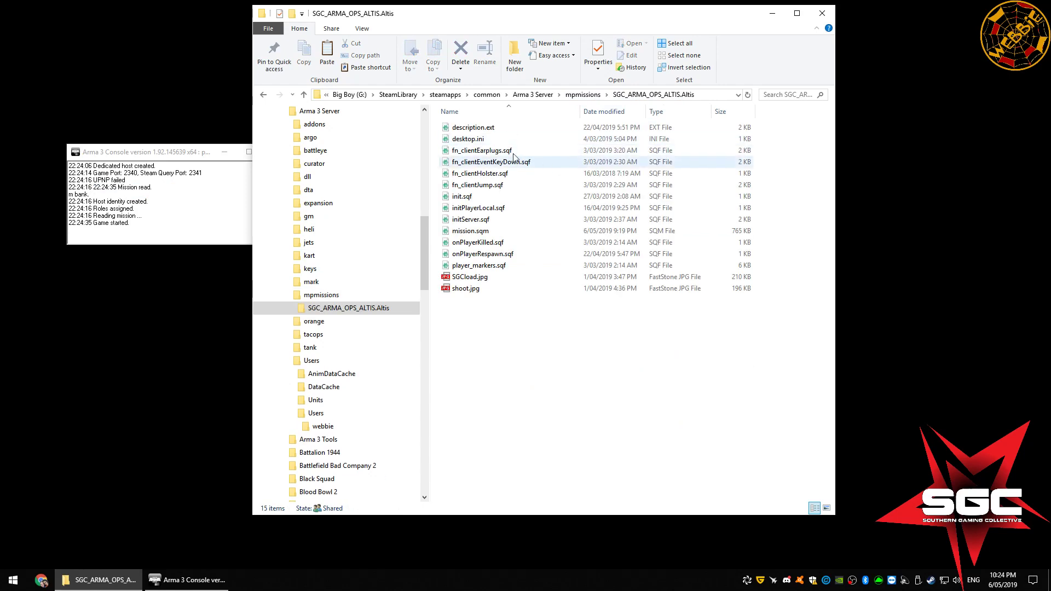
click(583, 95)
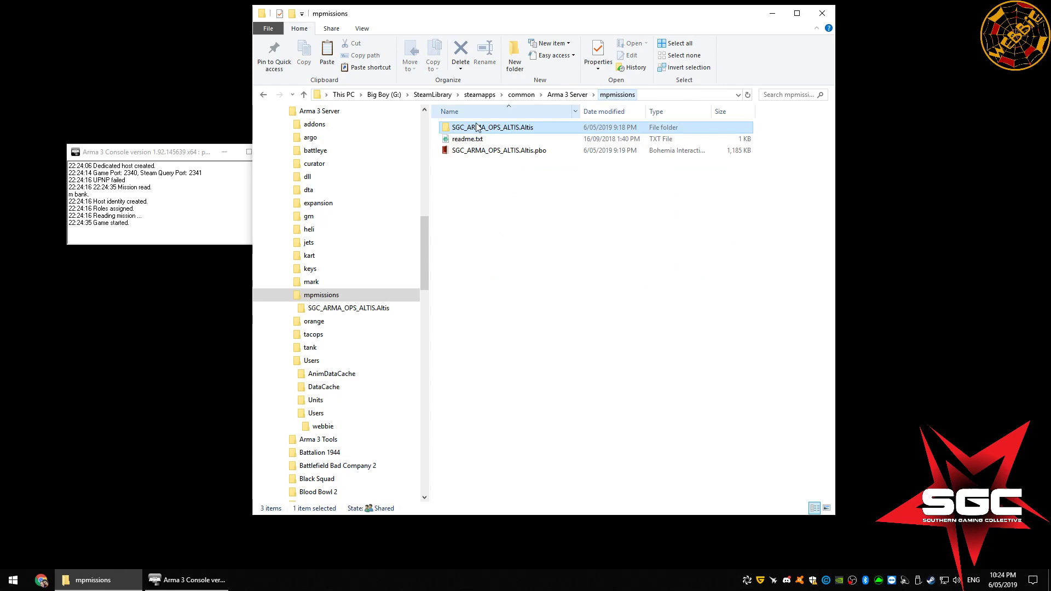
click(489, 152)
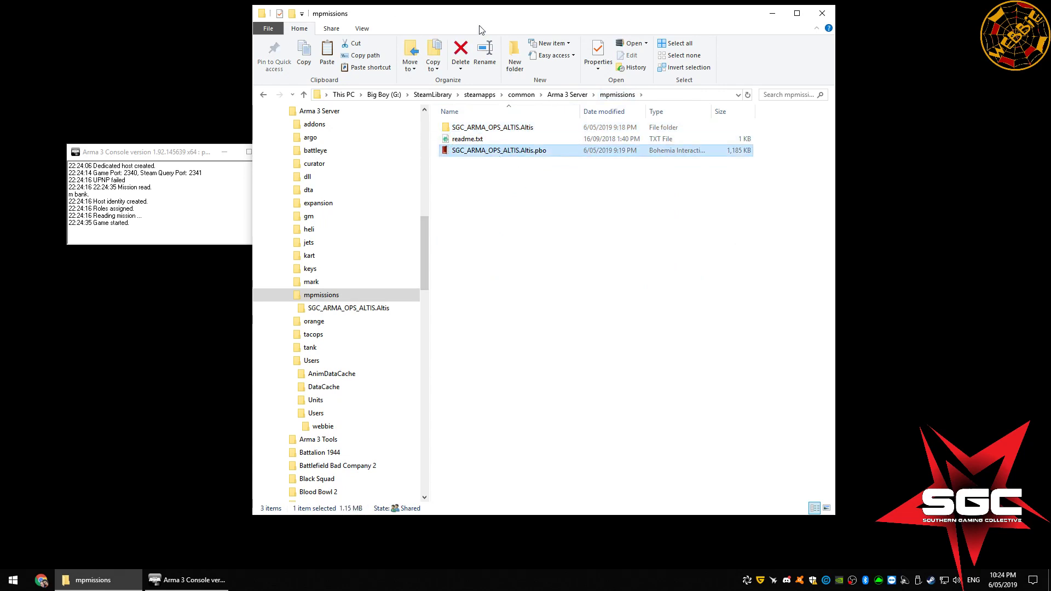
- Move the mpmissions window and the Arma 3 server console apart so they don't overlap, and select the mission's .pbo file
drag(486, 21, 591, 43)
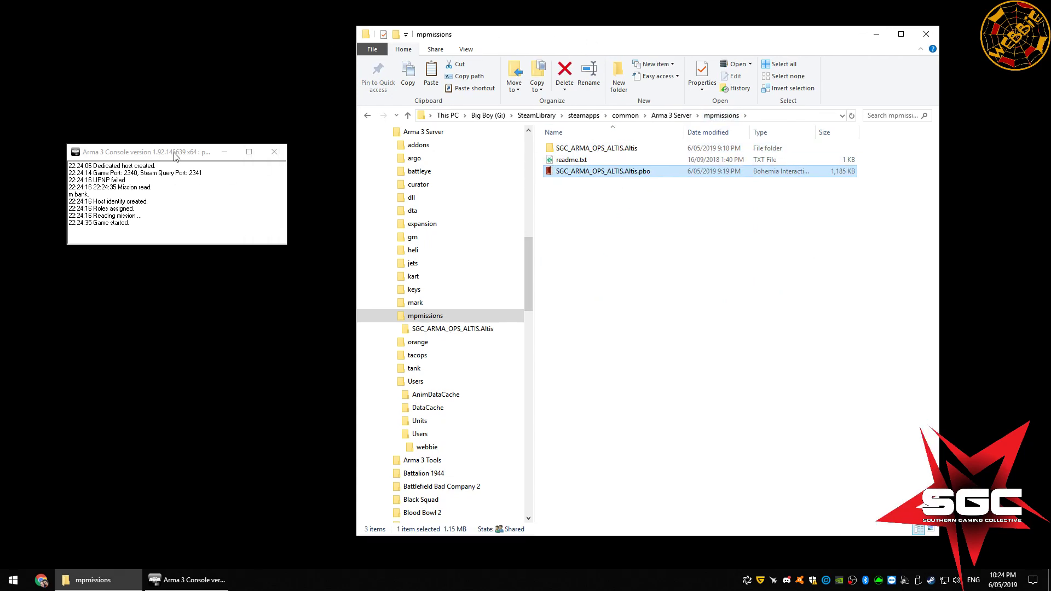
drag(174, 155, 200, 189)
click(614, 207)
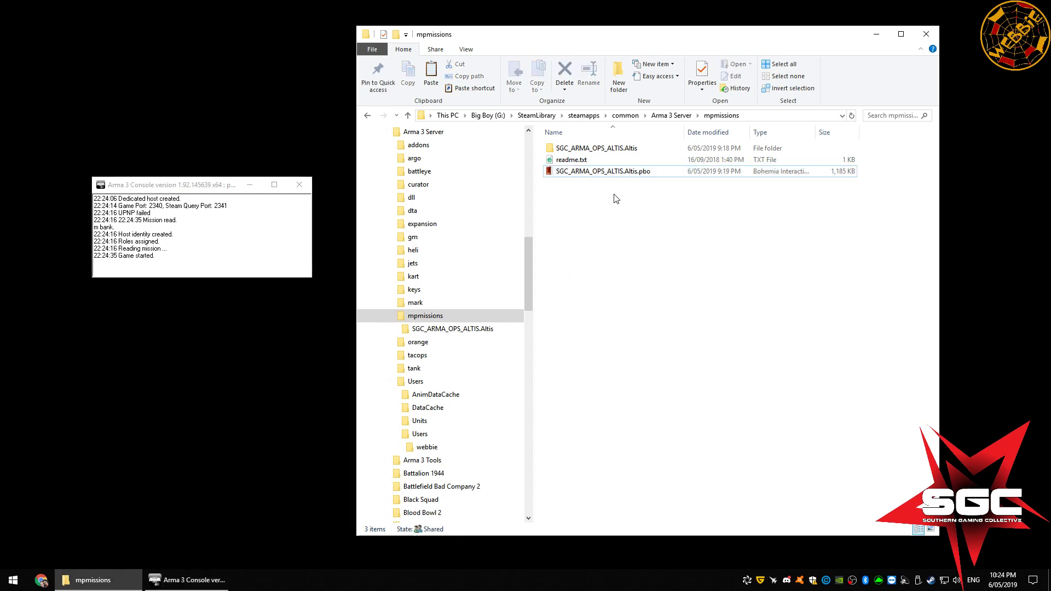
click(602, 173)
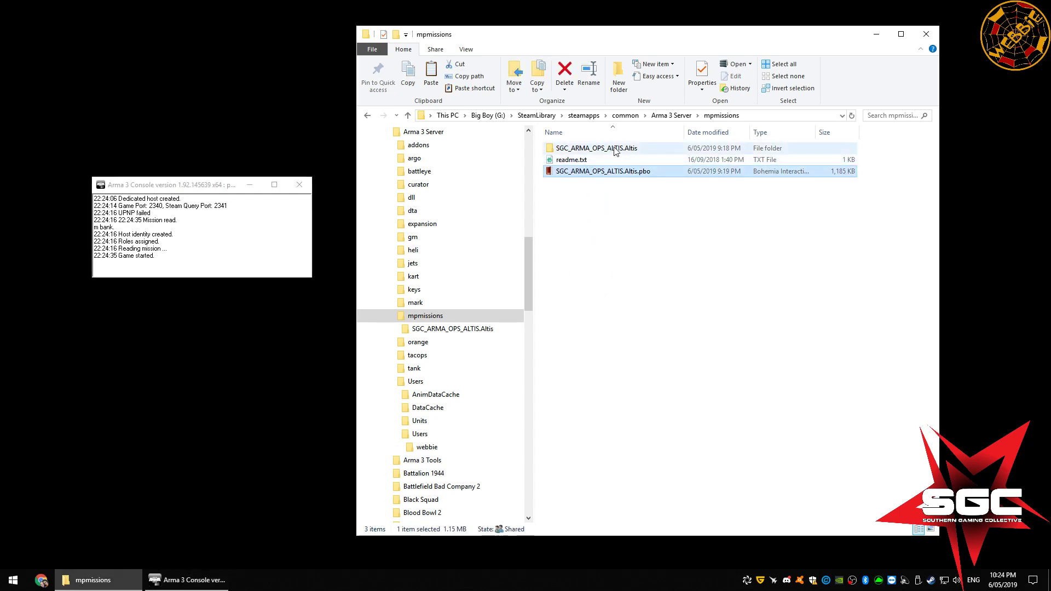
- Go through the files in the SGC_ARMA_OPS_ALTIS.Altis folder from description.ext to mission.sqm, and return to the packed .pbo in mpmissions
double_click(585, 148)
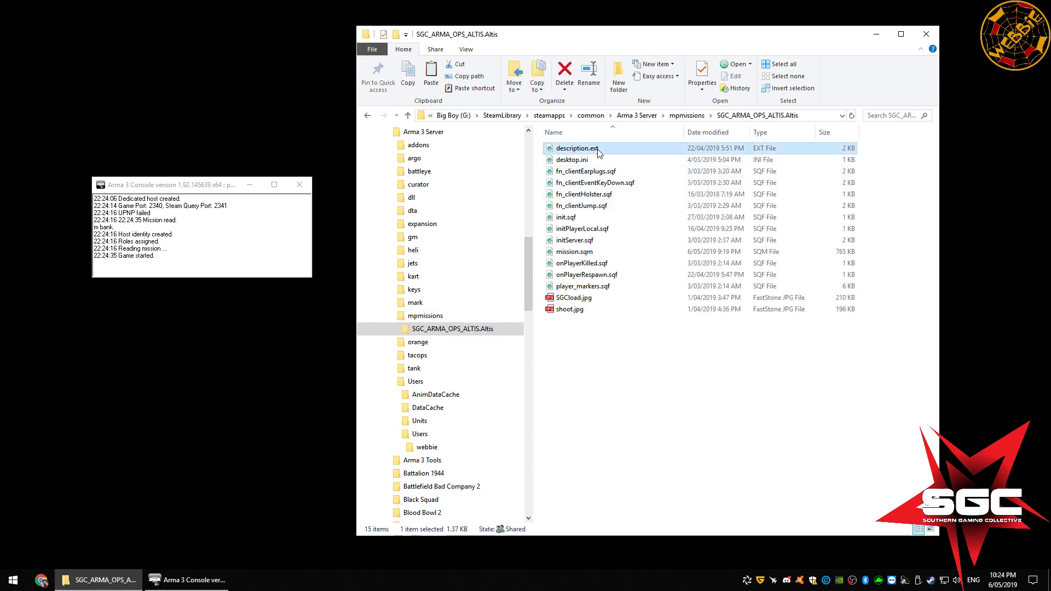
click(586, 159)
click(593, 172)
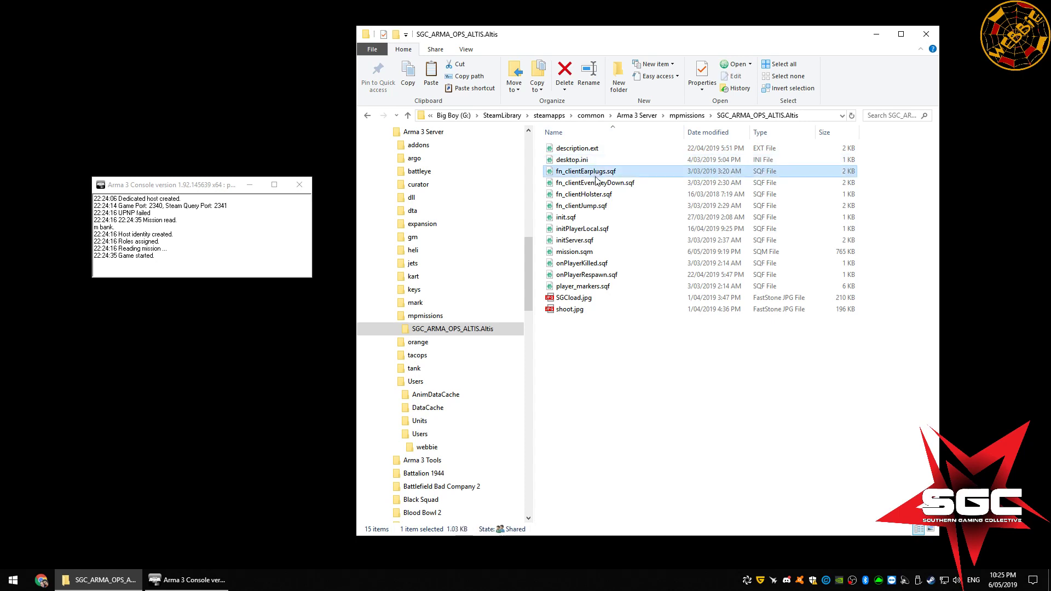
click(597, 183)
click(598, 205)
click(598, 228)
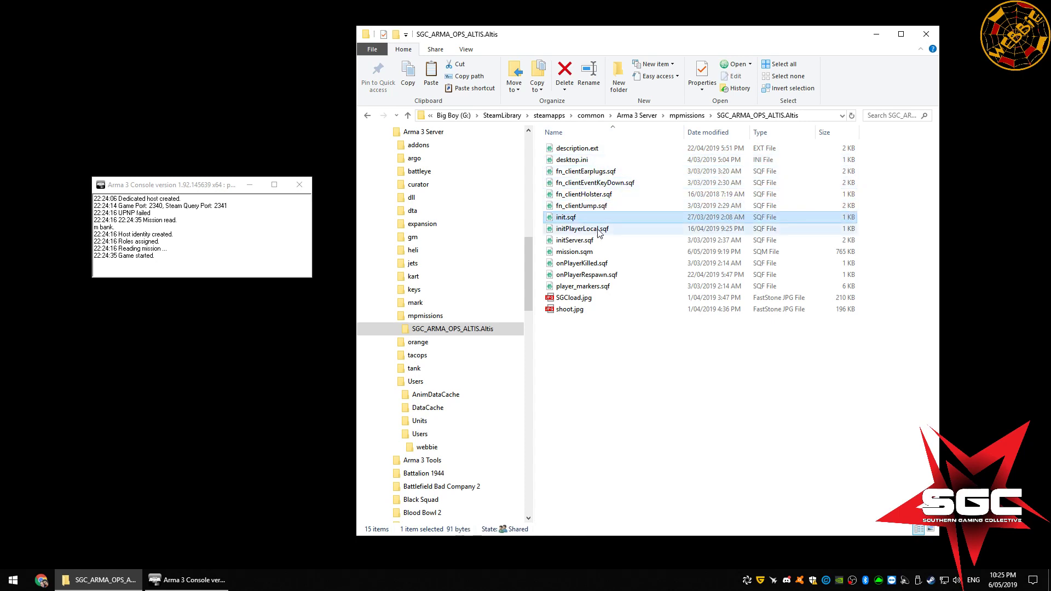
click(583, 149)
click(584, 162)
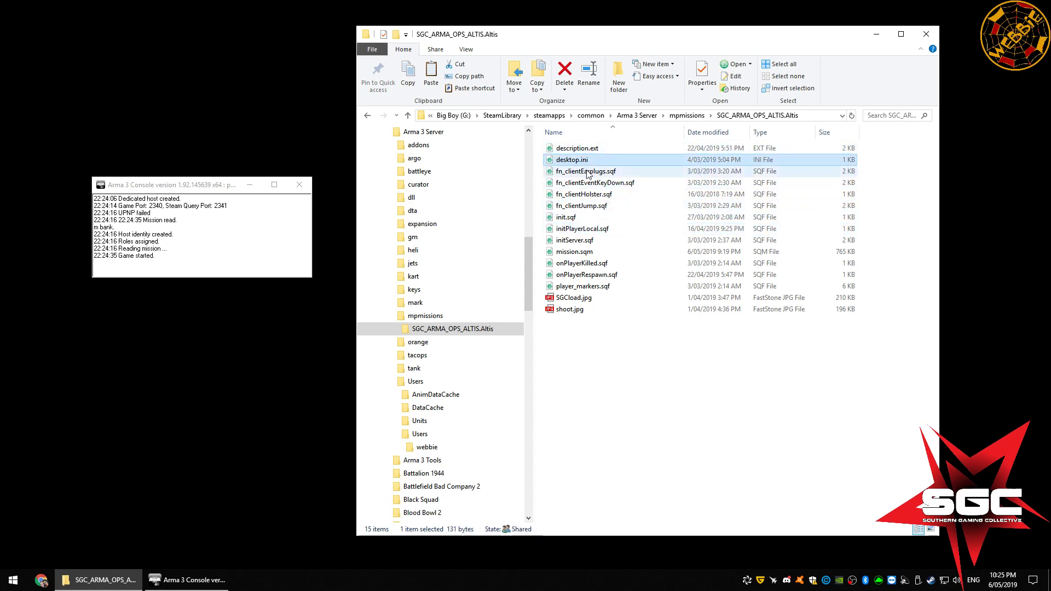
click(588, 172)
click(591, 184)
click(594, 195)
click(593, 207)
click(591, 218)
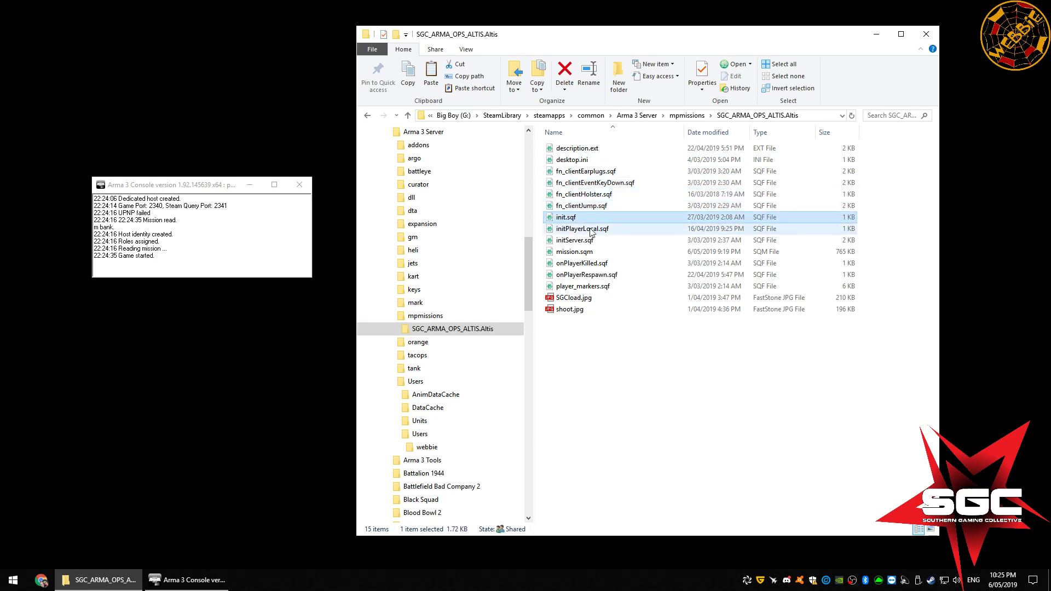
click(588, 229)
click(581, 253)
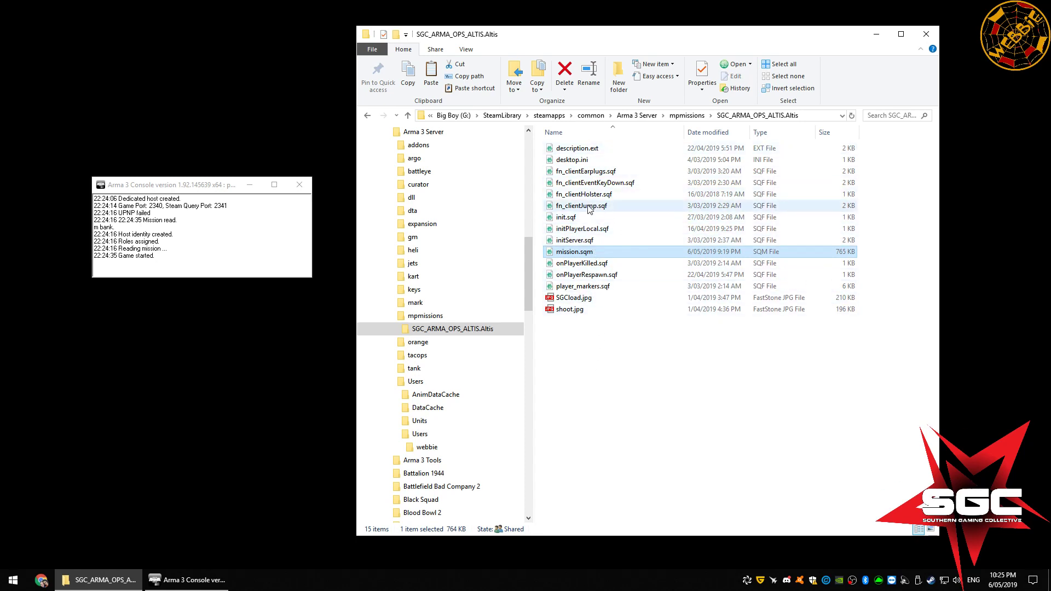
click(687, 116)
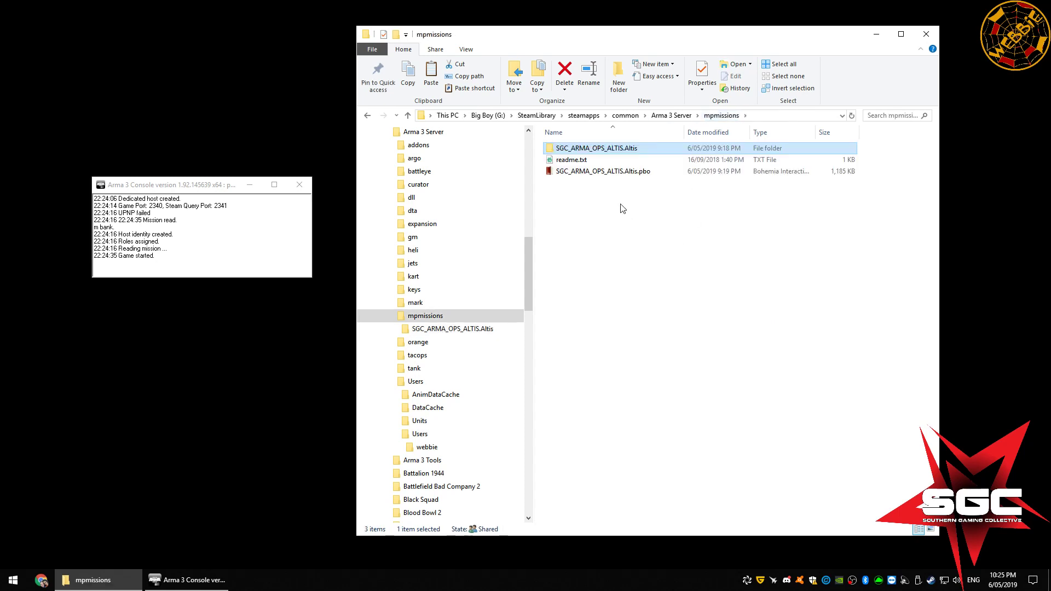
click(604, 174)
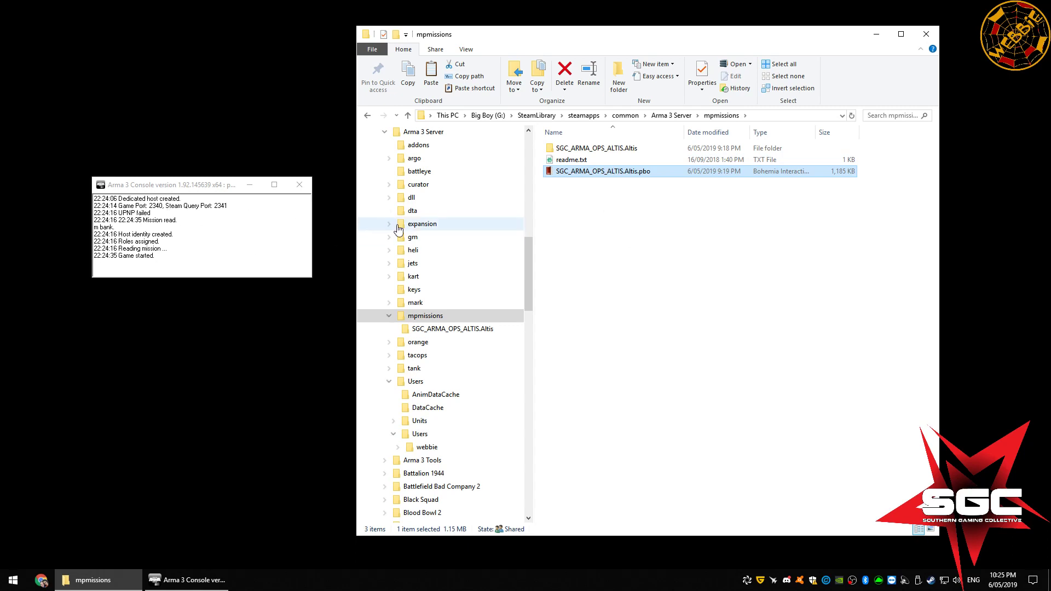
- Close the Arma 3 server console and move the mpmissions window back toward the middle of the desktop
click(305, 188)
click(656, 256)
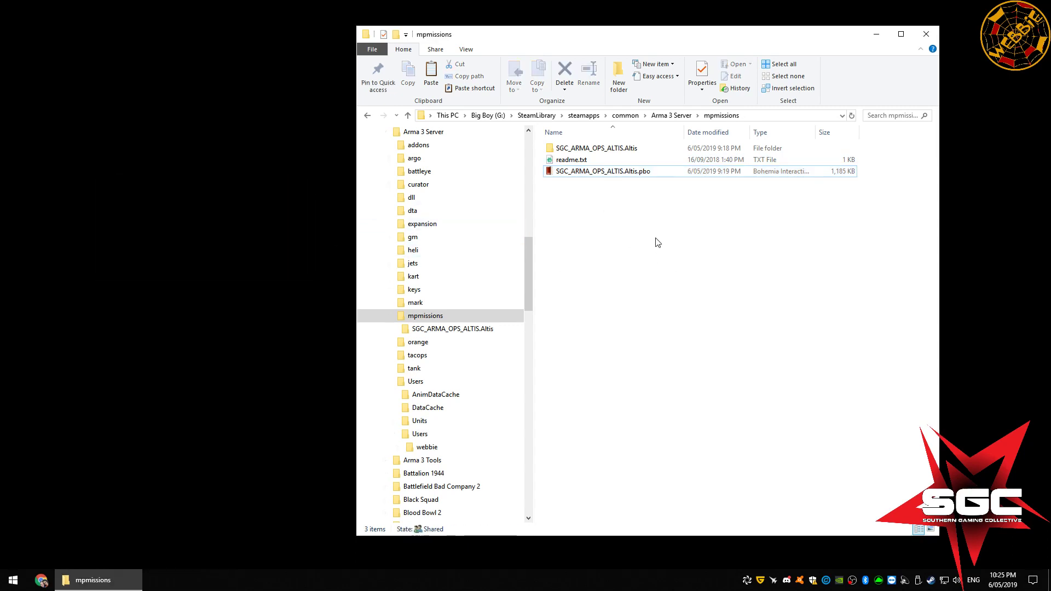
drag(656, 36, 523, 24)
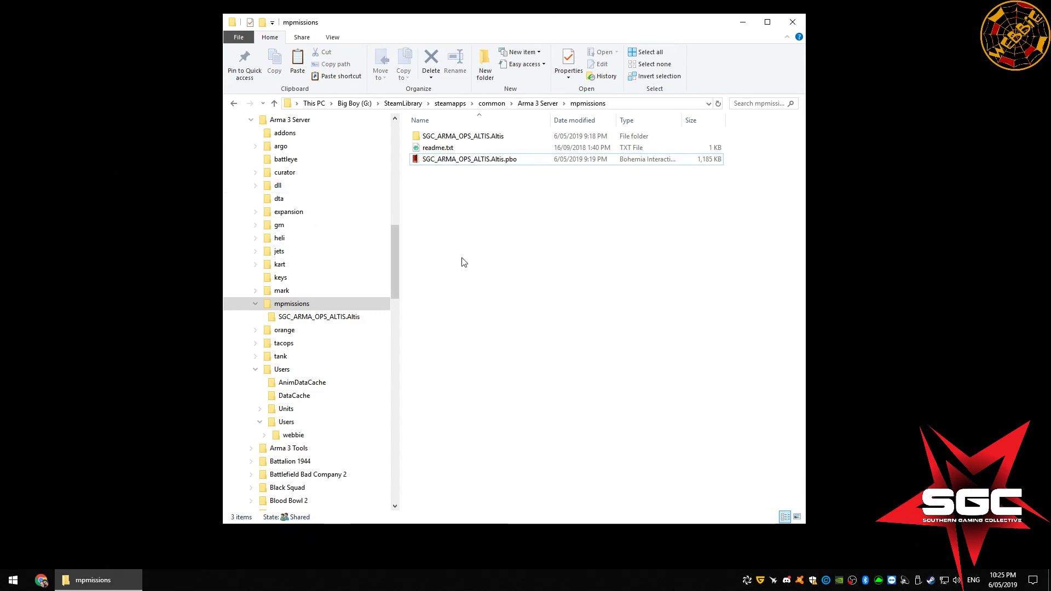